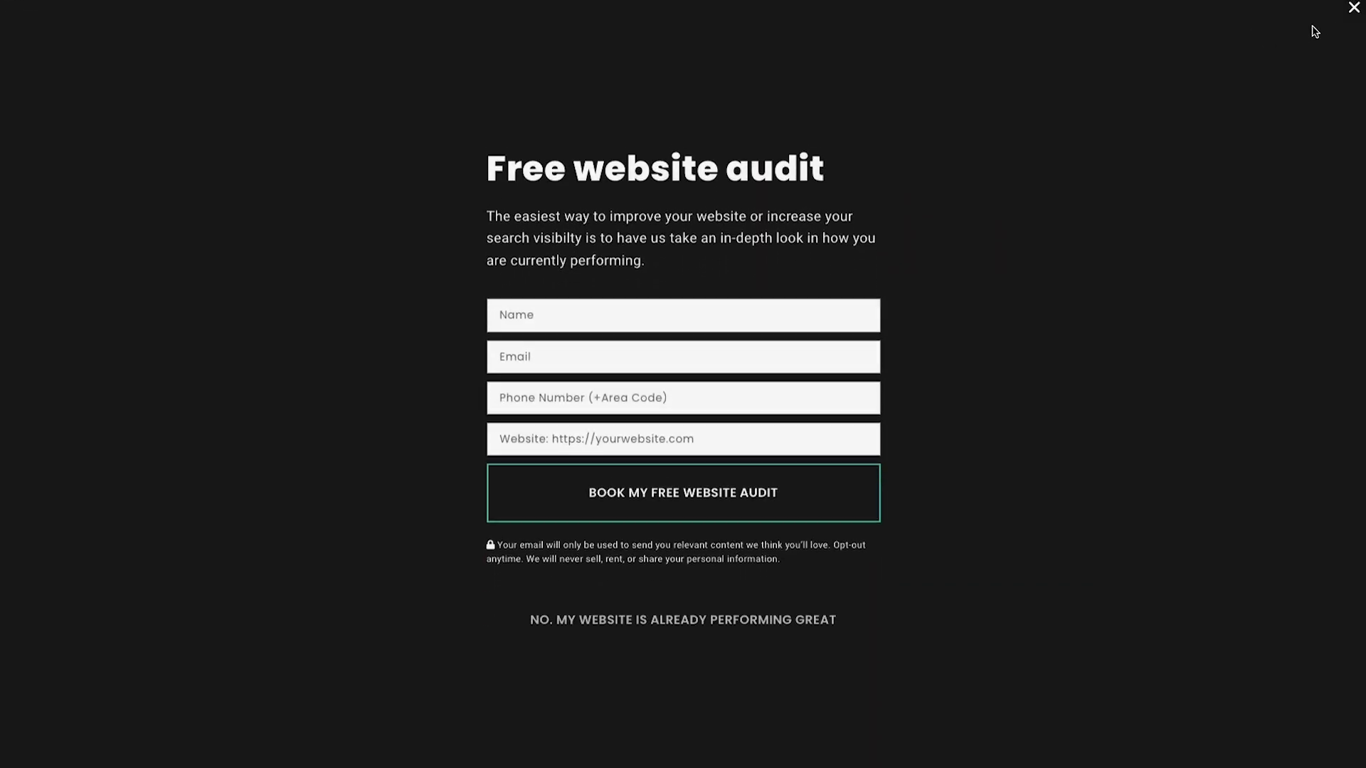
- Dismiss the Free website audit popup to reveal the agency homepage headline
left_click(1354, 10)
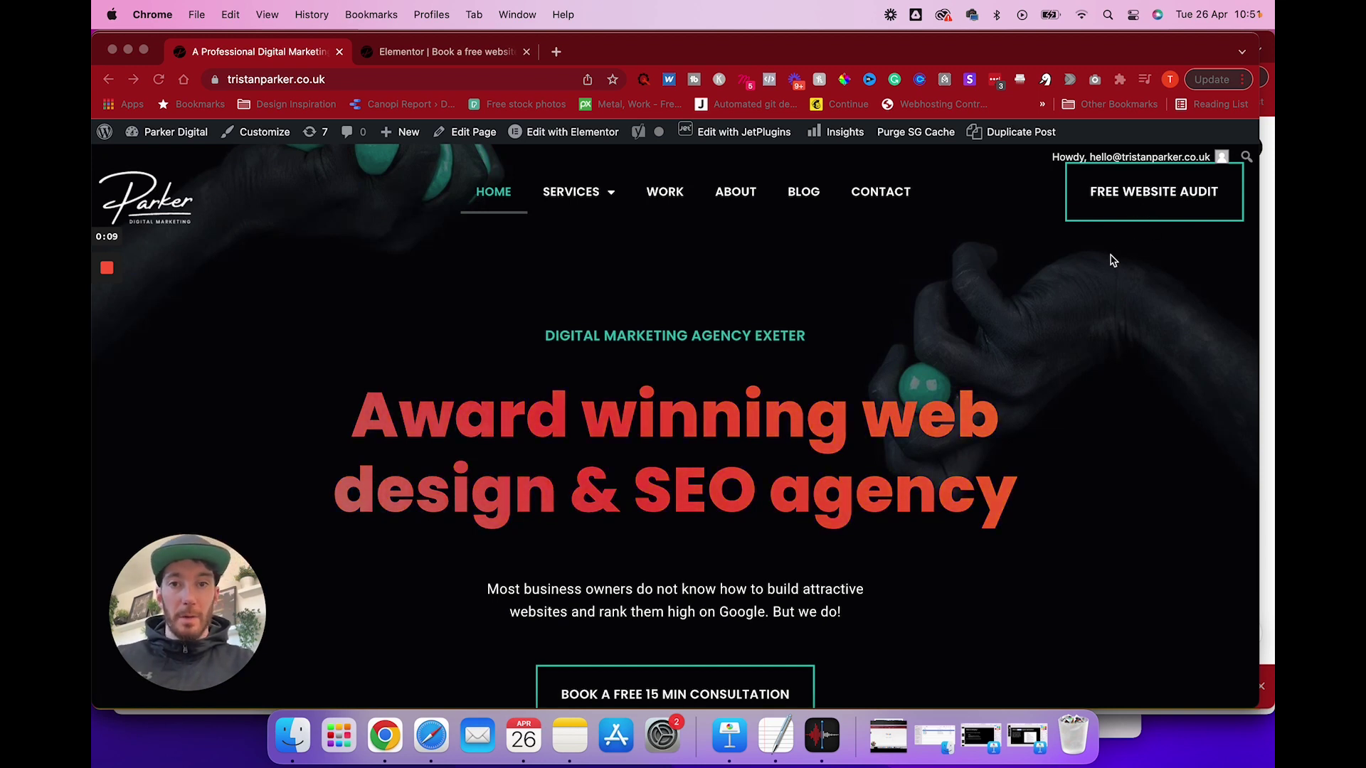
left_click(1127, 206)
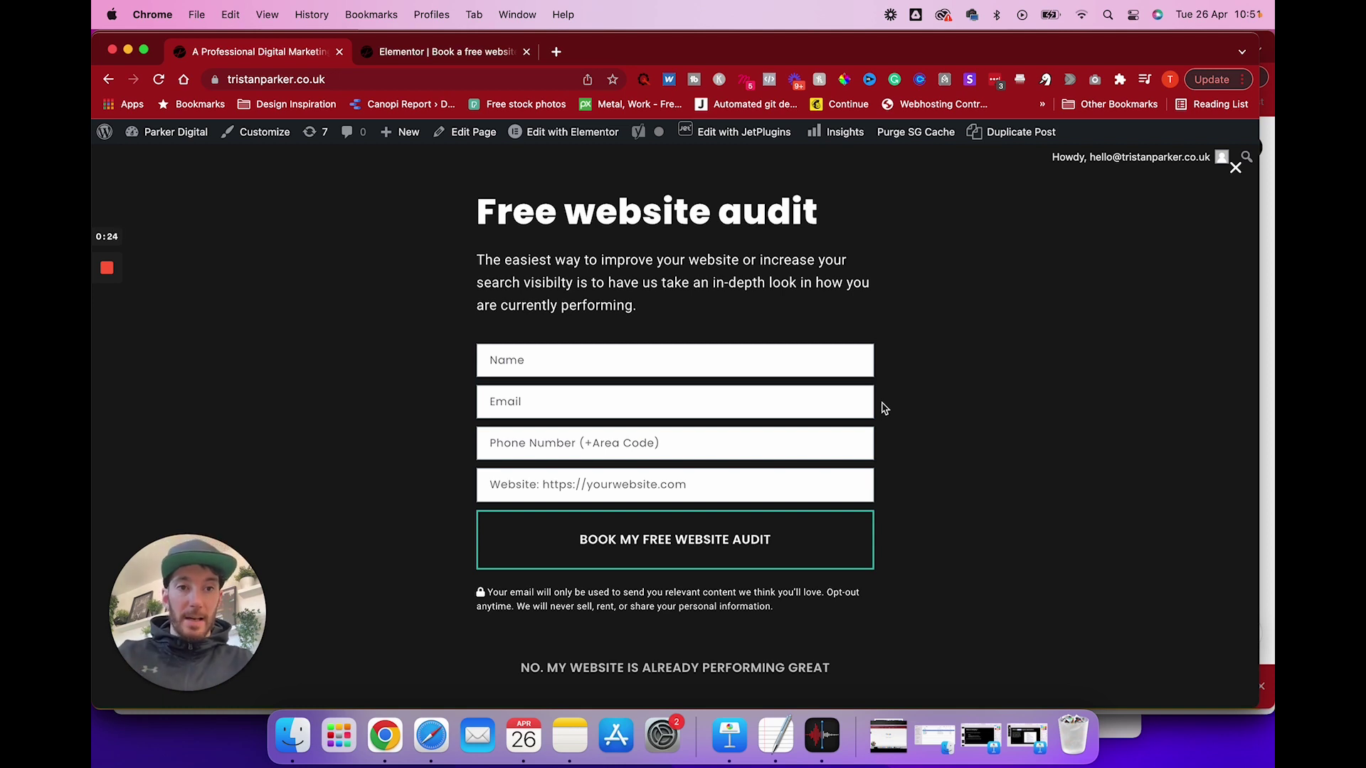
left_click(1235, 169)
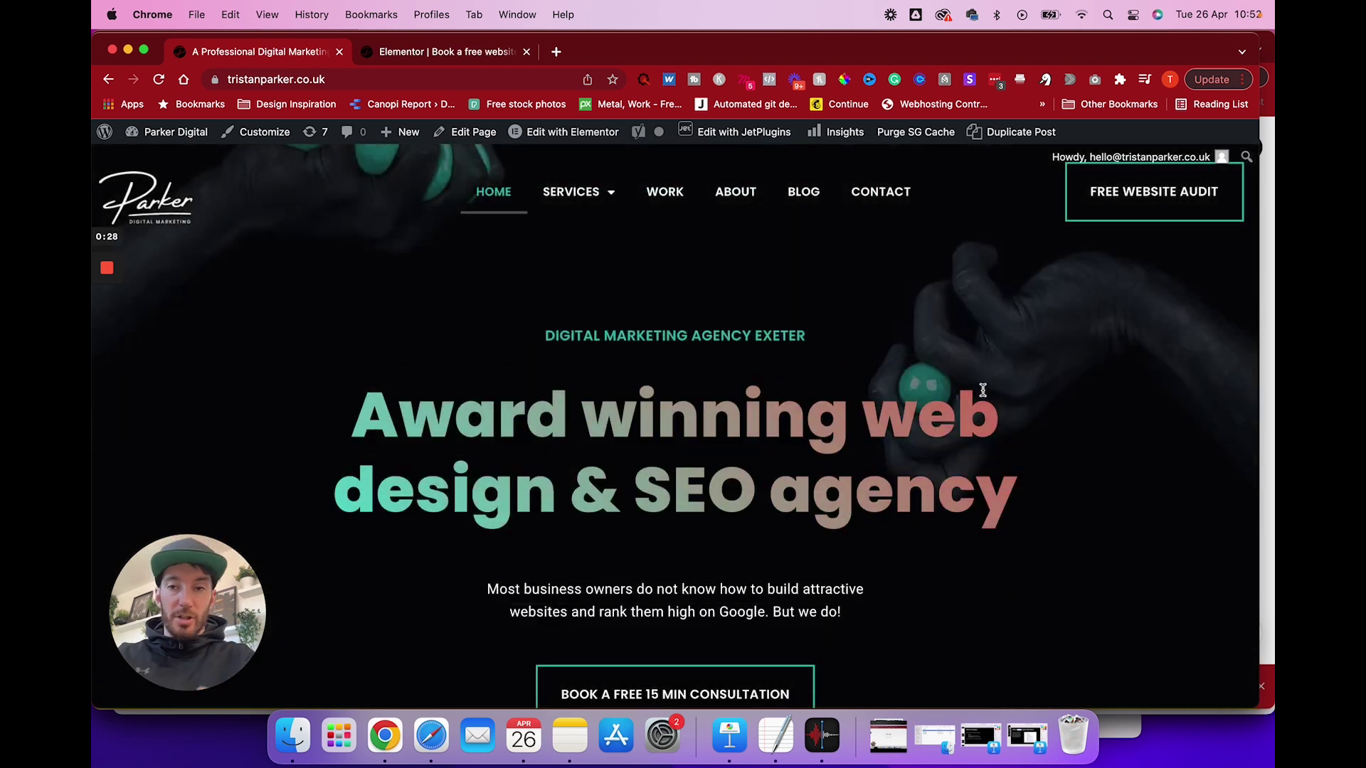
left_click(1116, 210)
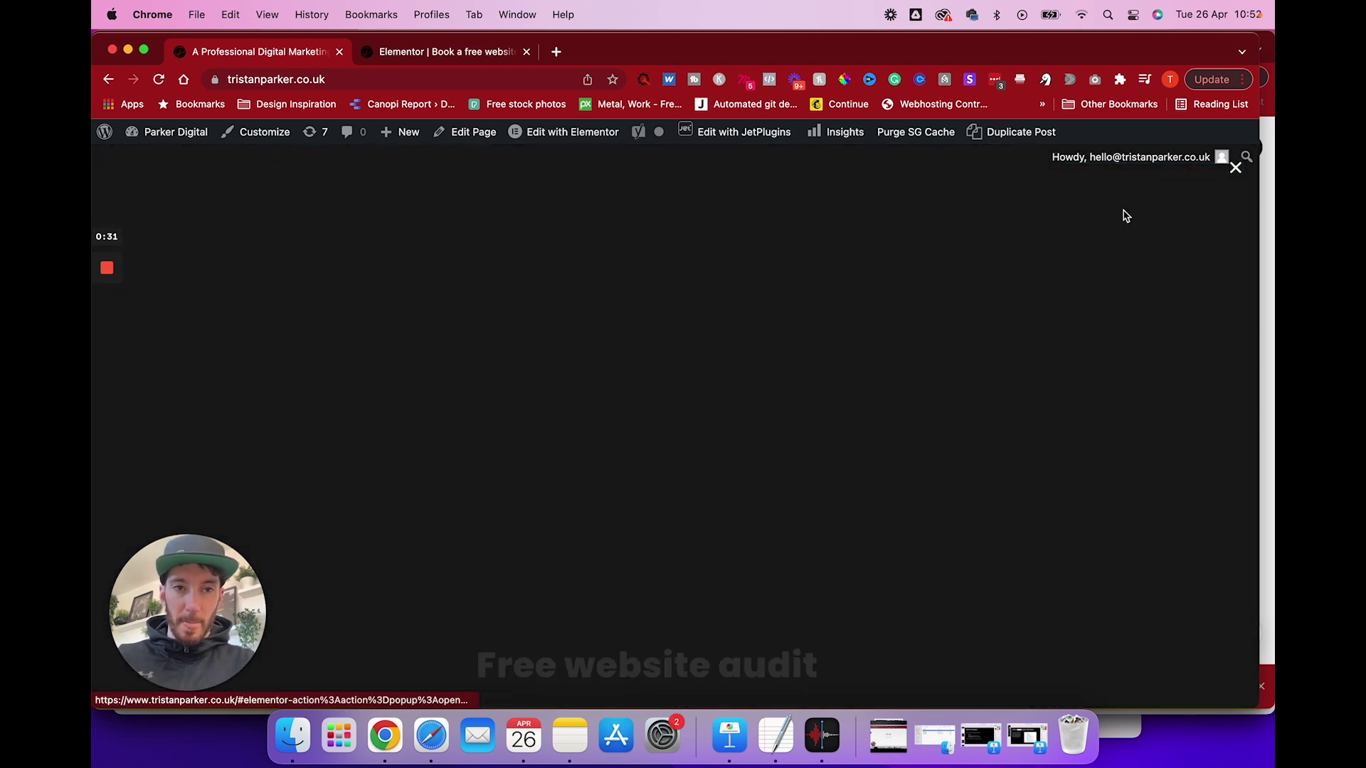
left_click(1235, 175)
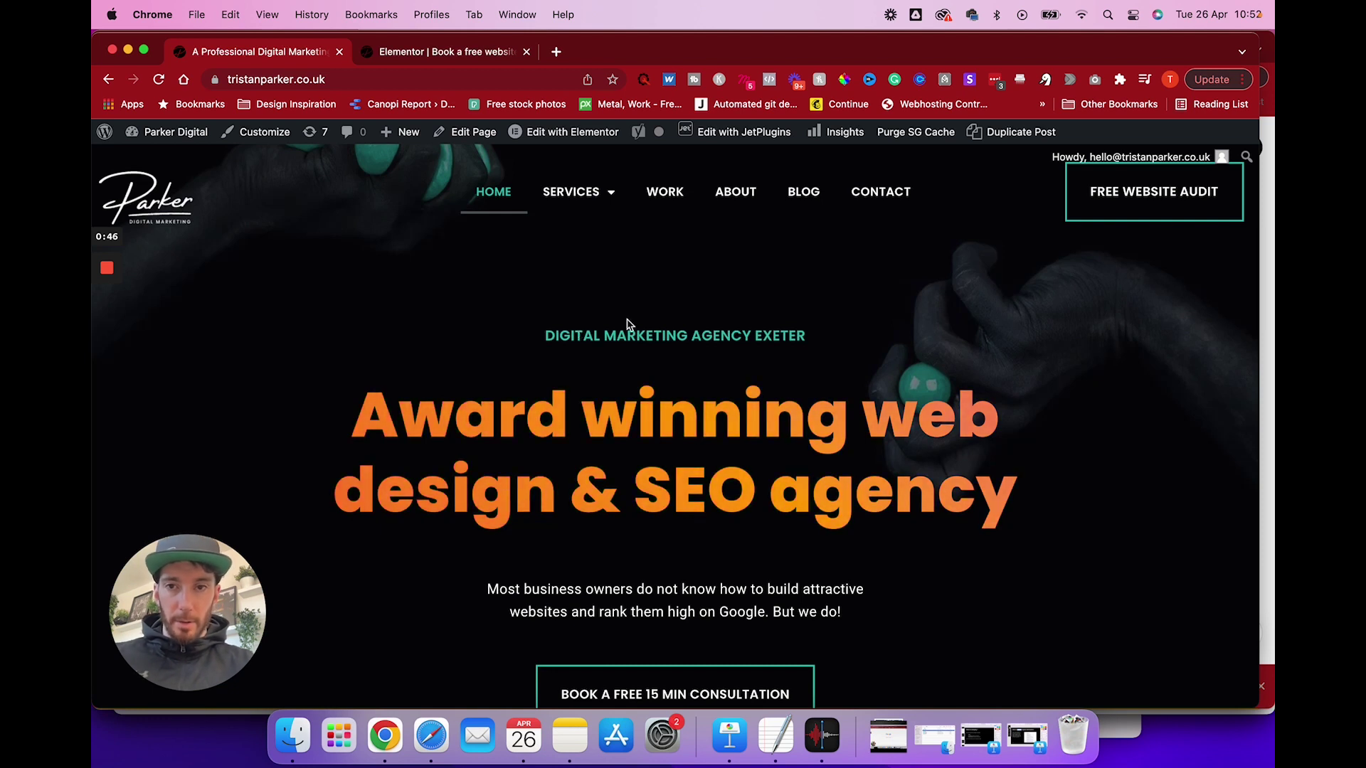
- In the audit popup's settings, keep width 100, set Height to Fit To Screen and content Center
left_click(502, 54)
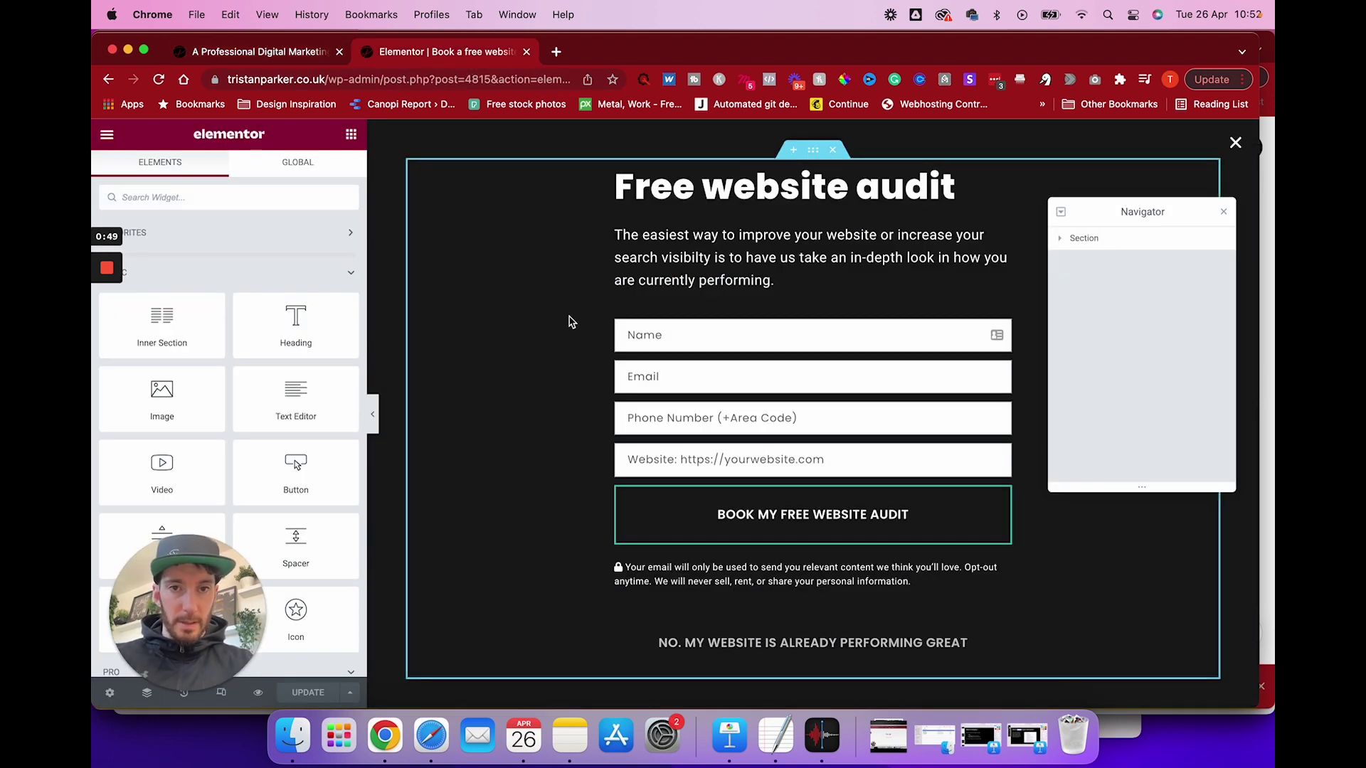
left_click(1225, 214)
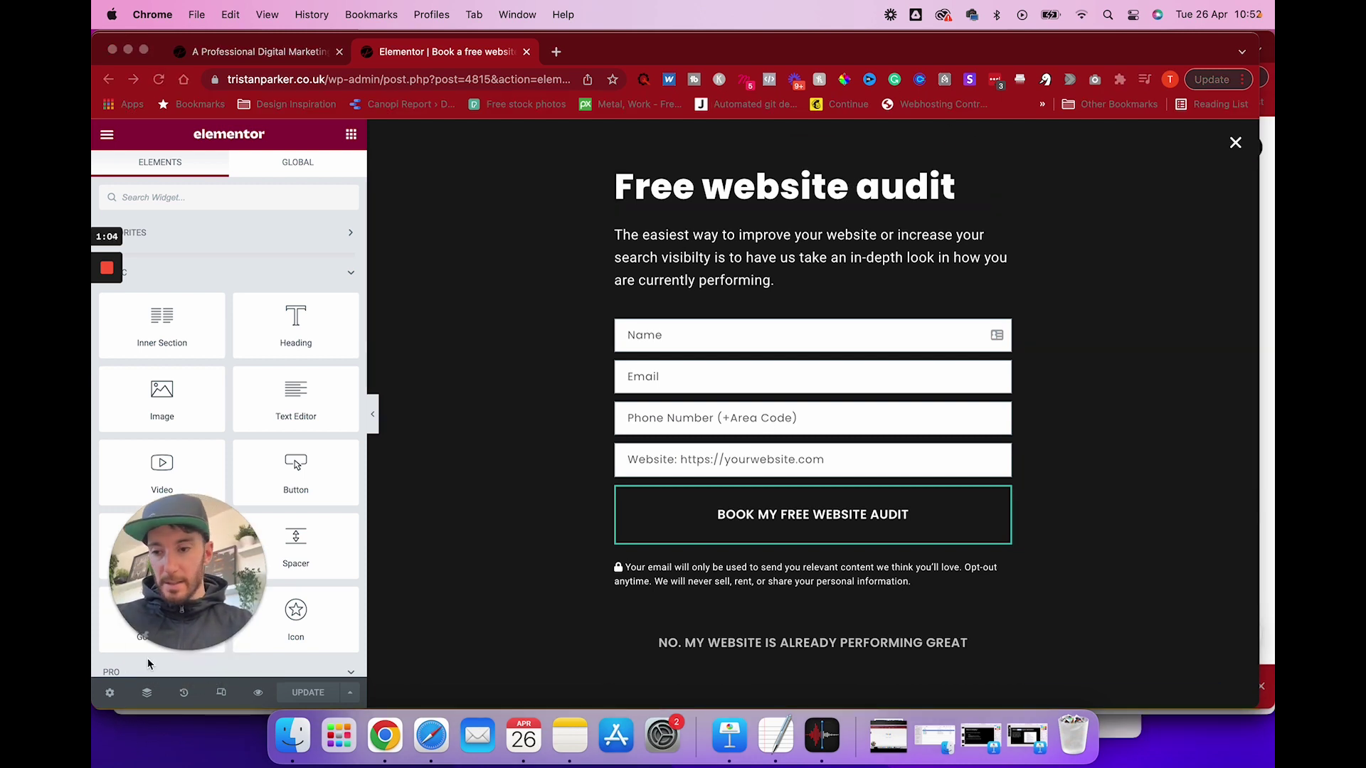
left_click(109, 693)
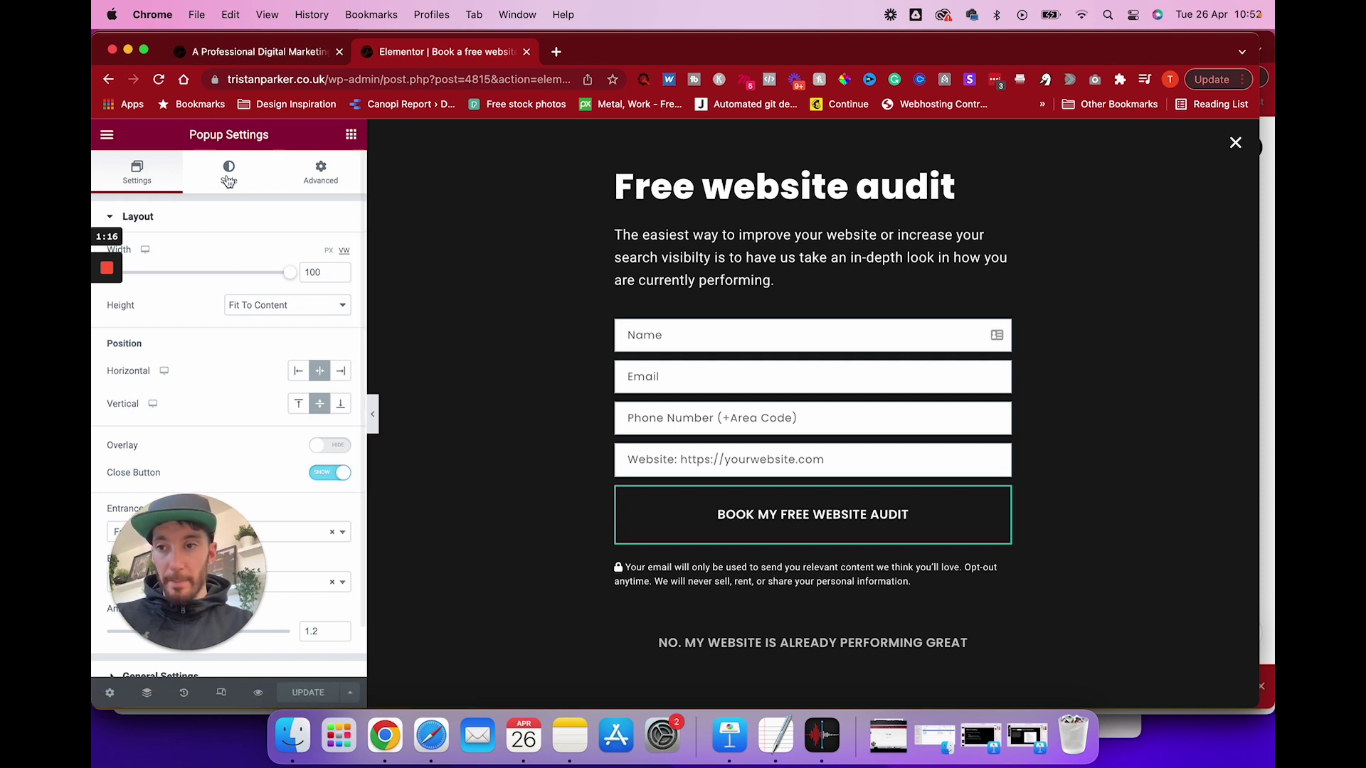
mouse_move(291, 275)
left_mouse_down()
mouse_move(198, 274)
mouse_move(292, 275)
left_mouse_up()
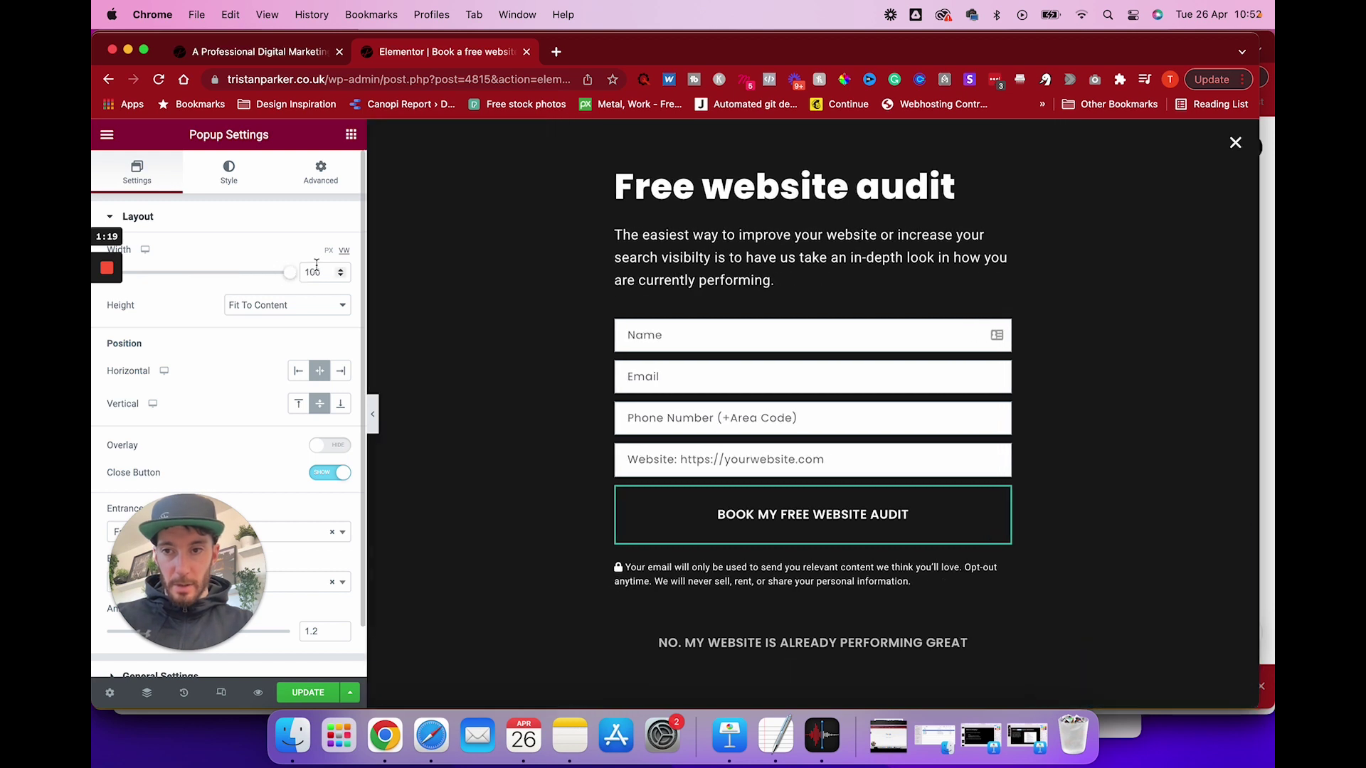
left_click(284, 312)
left_click(298, 300)
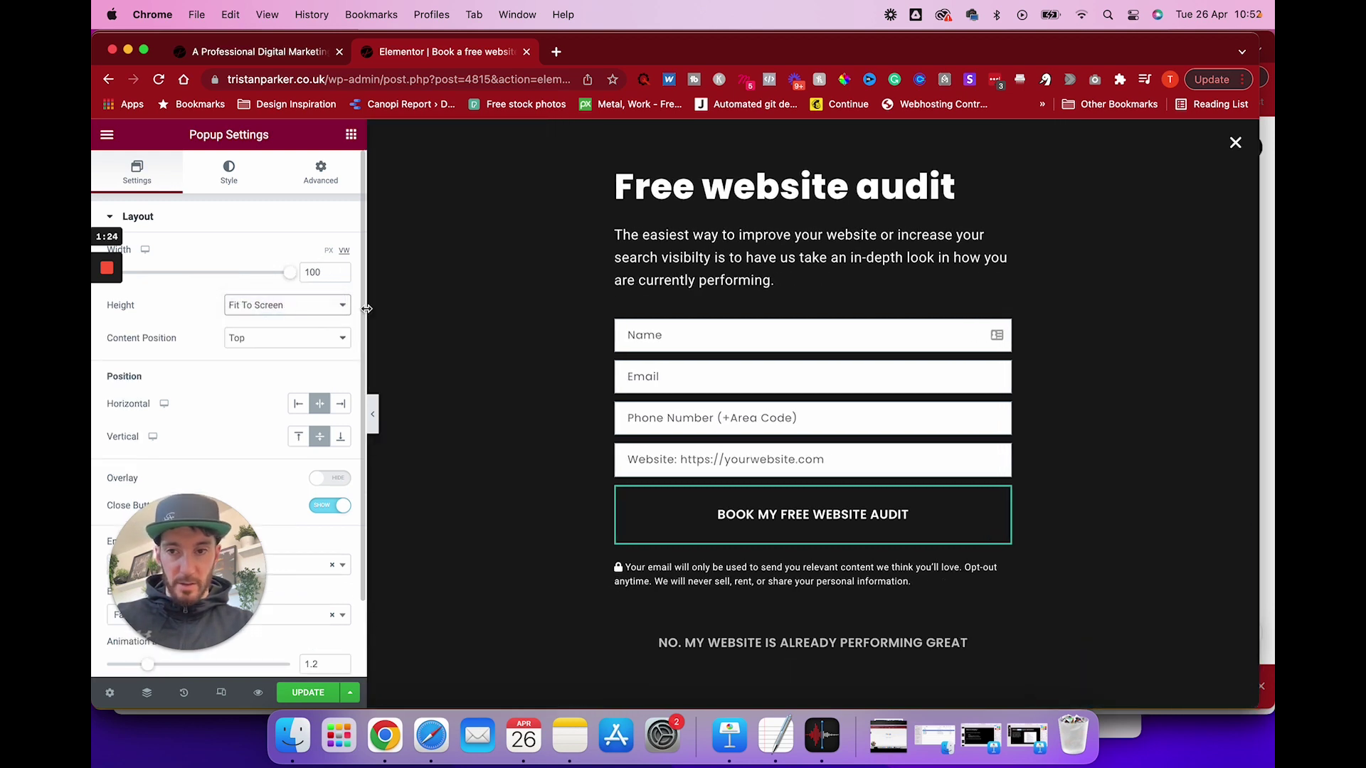
left_click(284, 343)
left_click(249, 353)
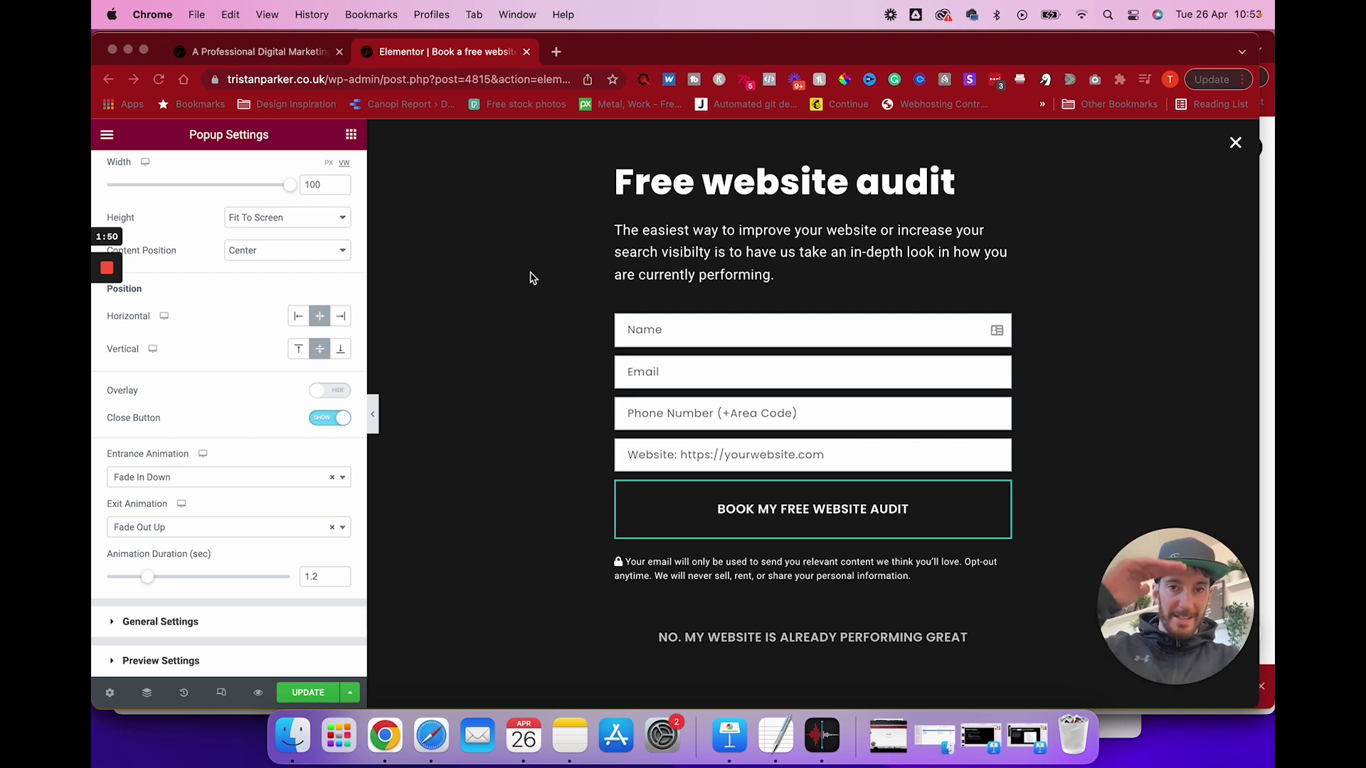
left_click(262, 51)
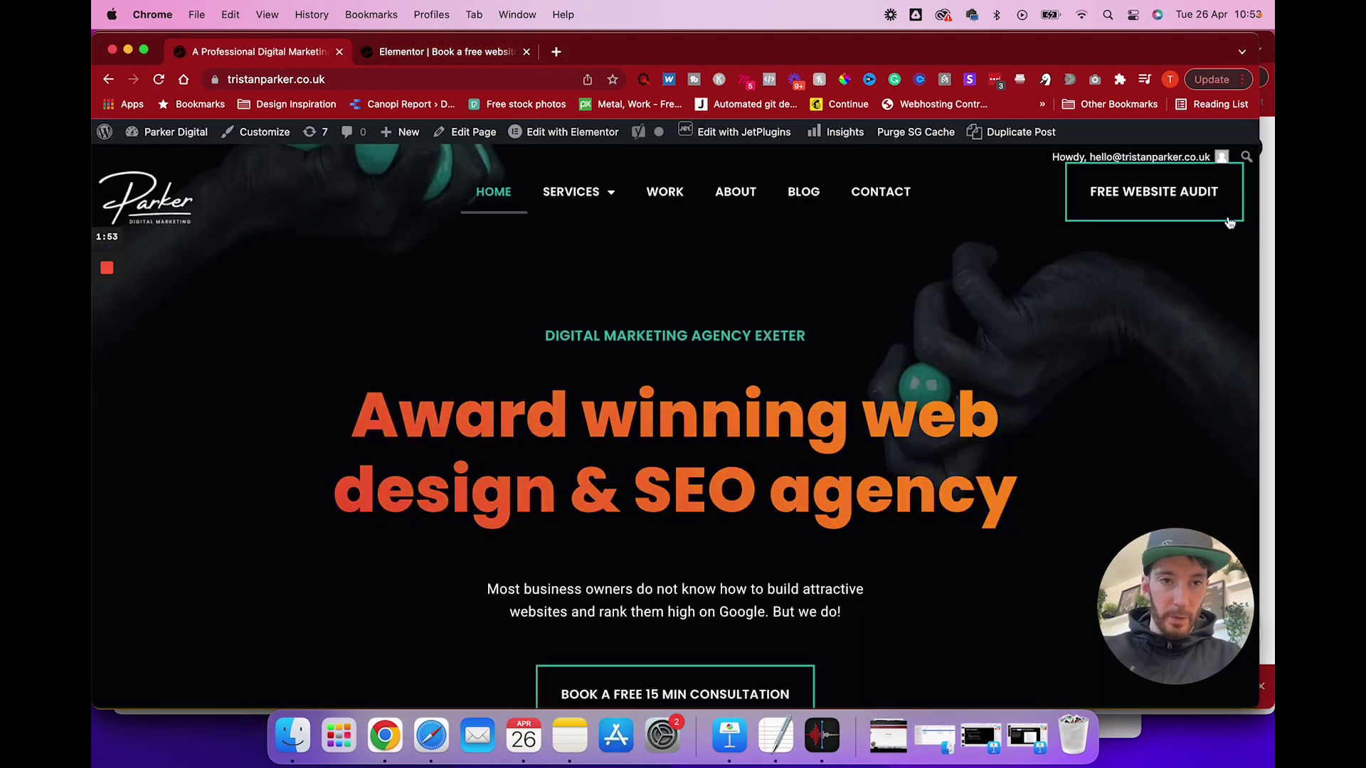
- Give the form section a slow Fade In Up motion effect with a 1000 ms delay
left_click(1148, 208)
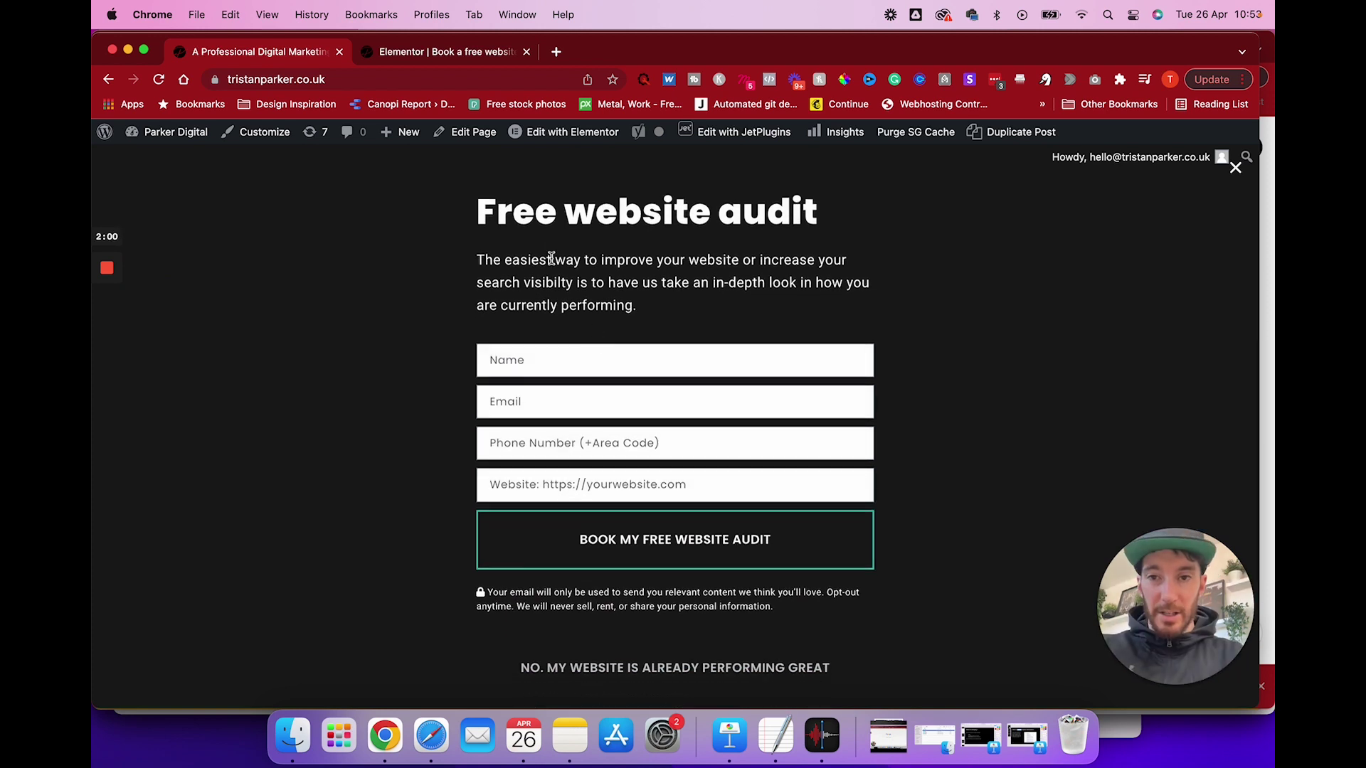
left_click(456, 53)
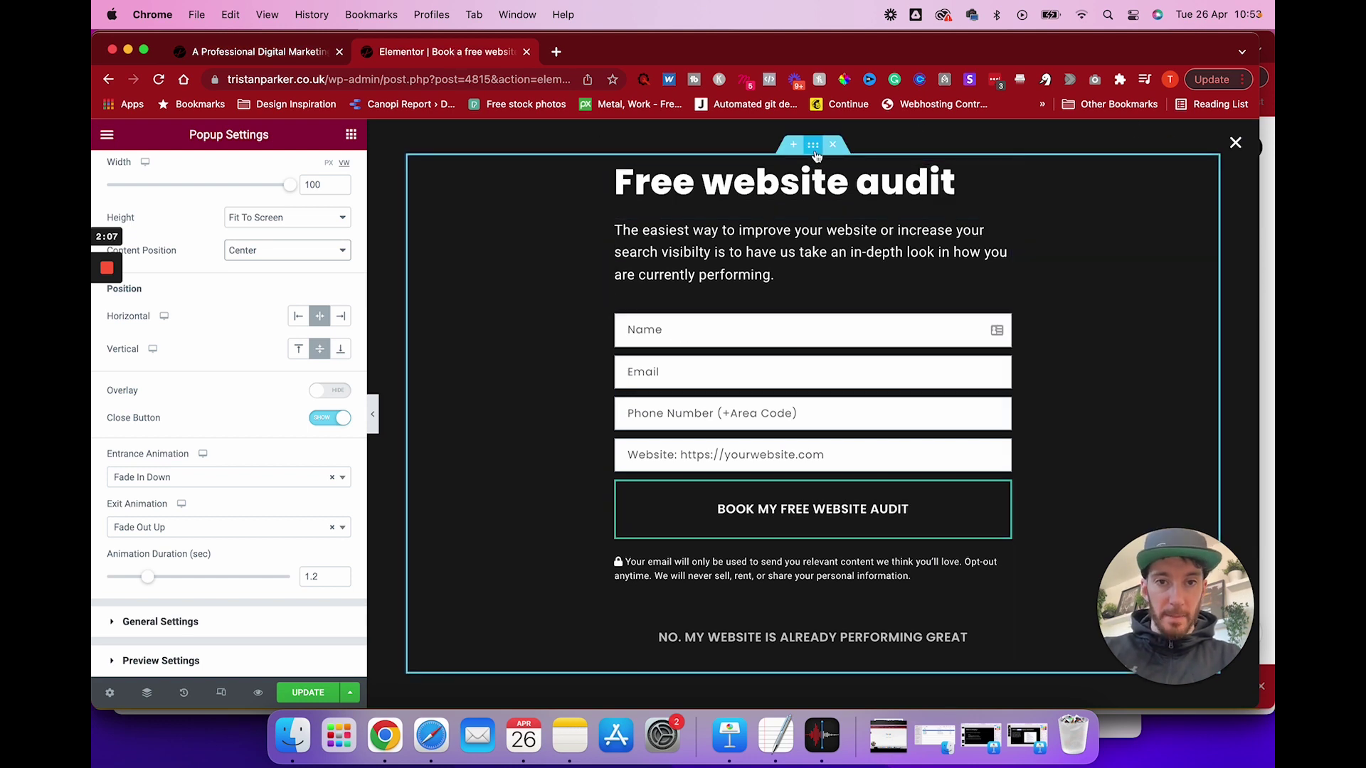
left_click(815, 151)
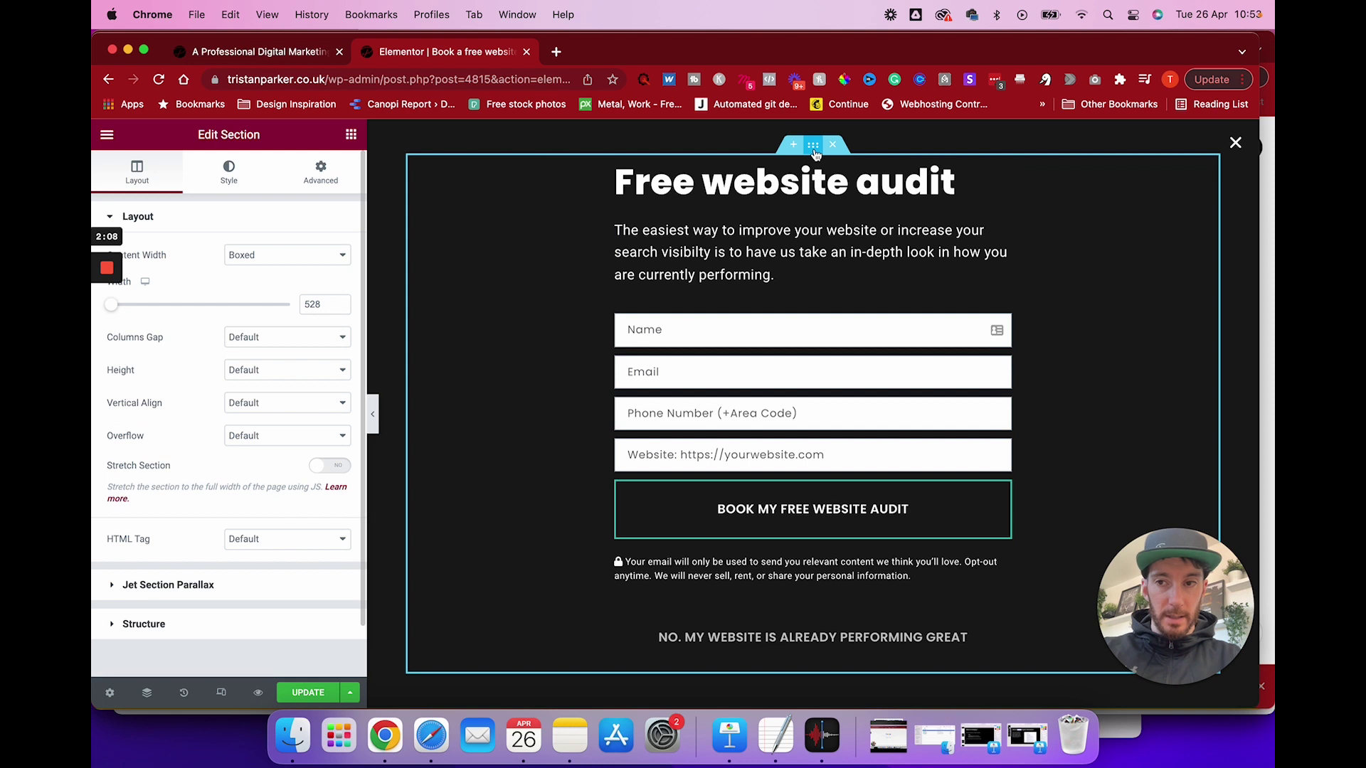
left_click(321, 177)
scroll(185, 403, "down", 1)
left_click(163, 462)
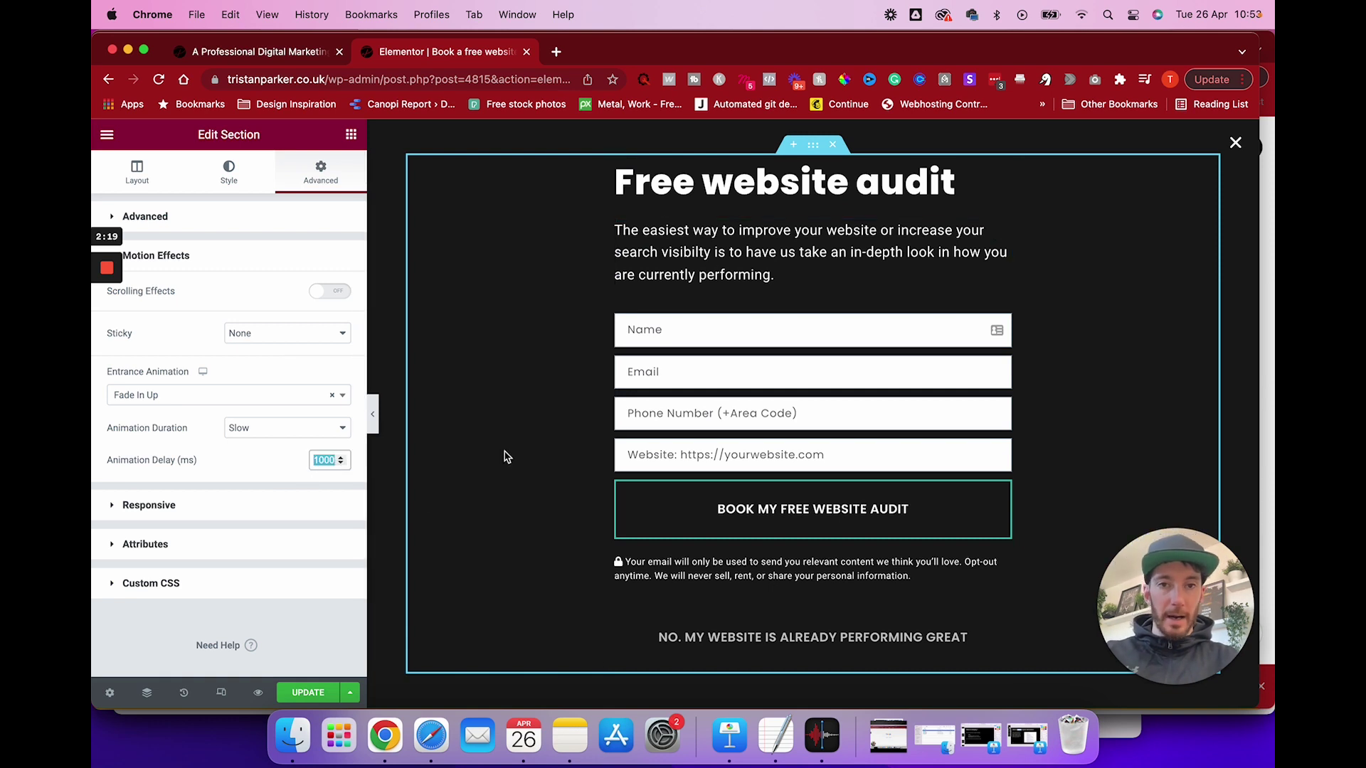
- Preview the popup's animation on the live homepage, then save the popup with UPDATE
left_click(260, 52)
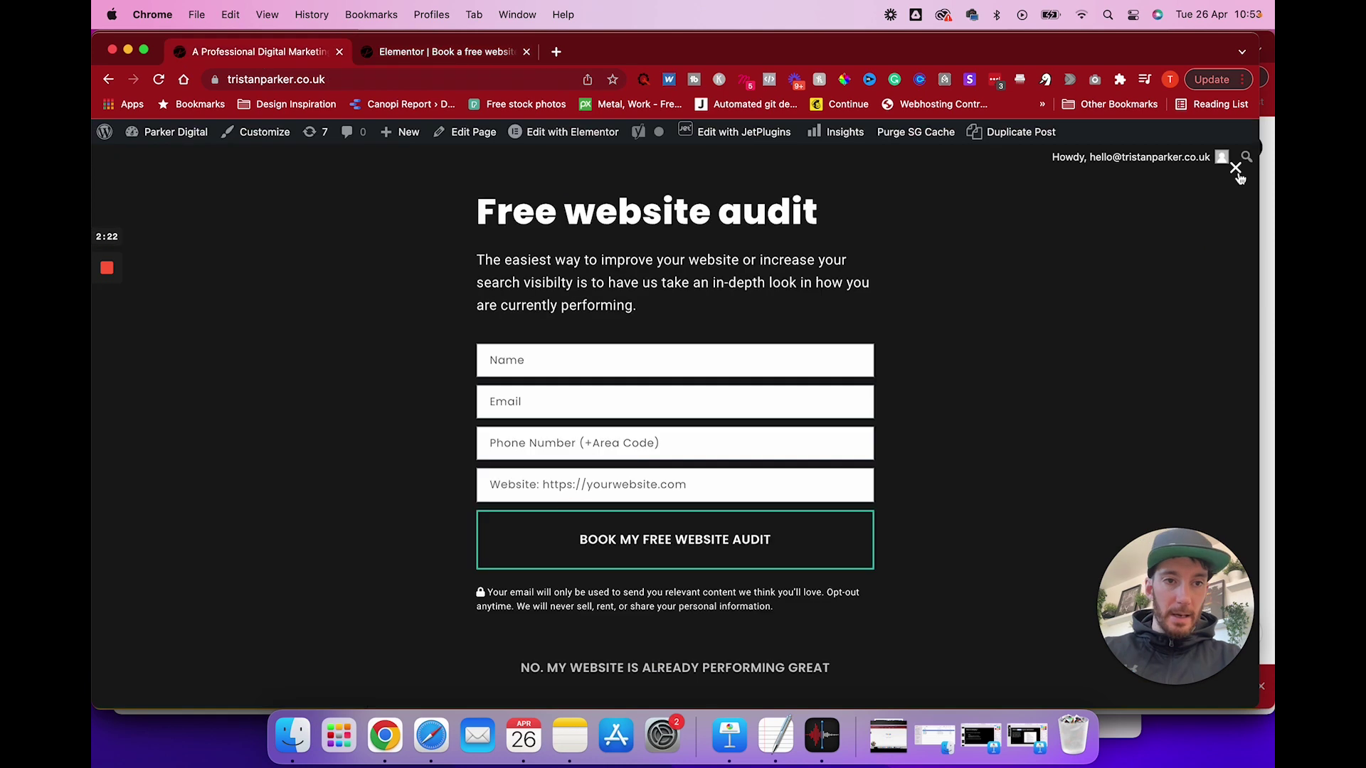
left_click(1240, 179)
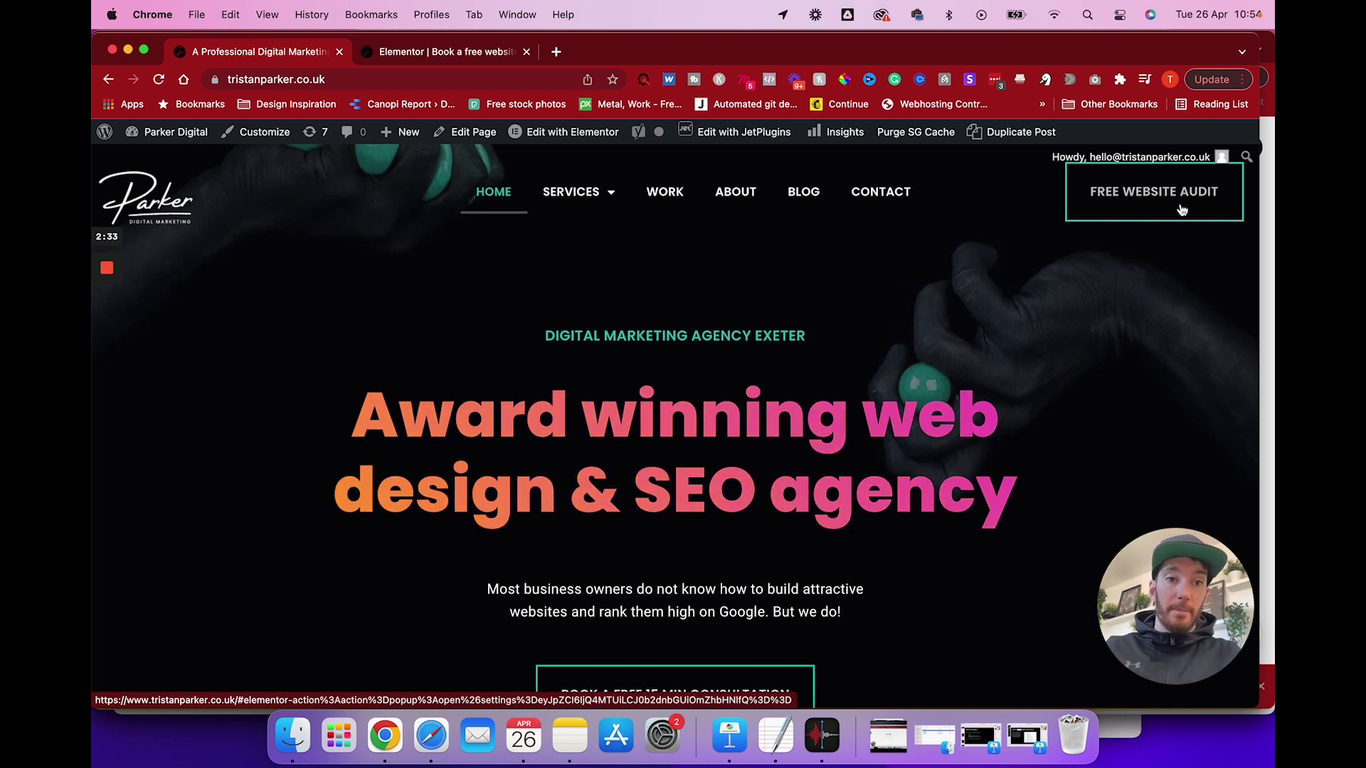
left_click(1182, 210)
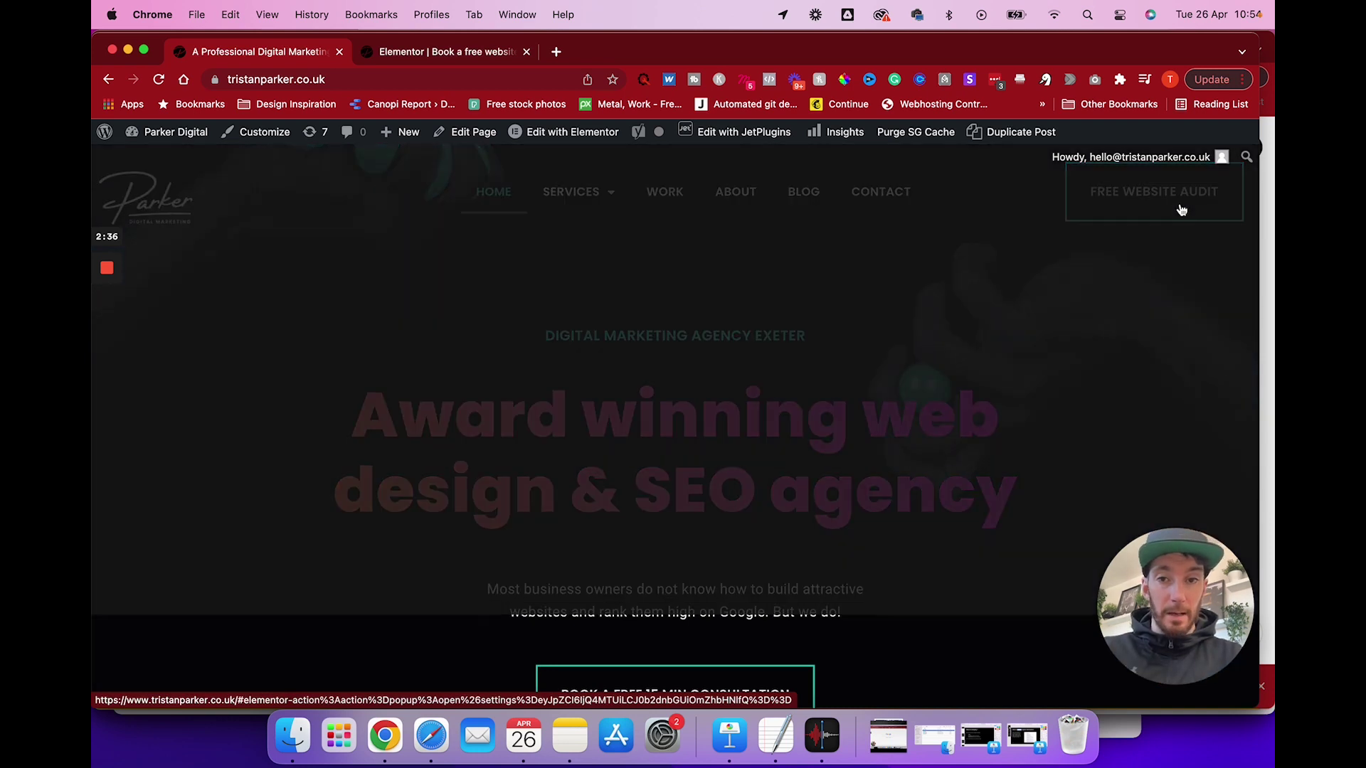
left_click(441, 56)
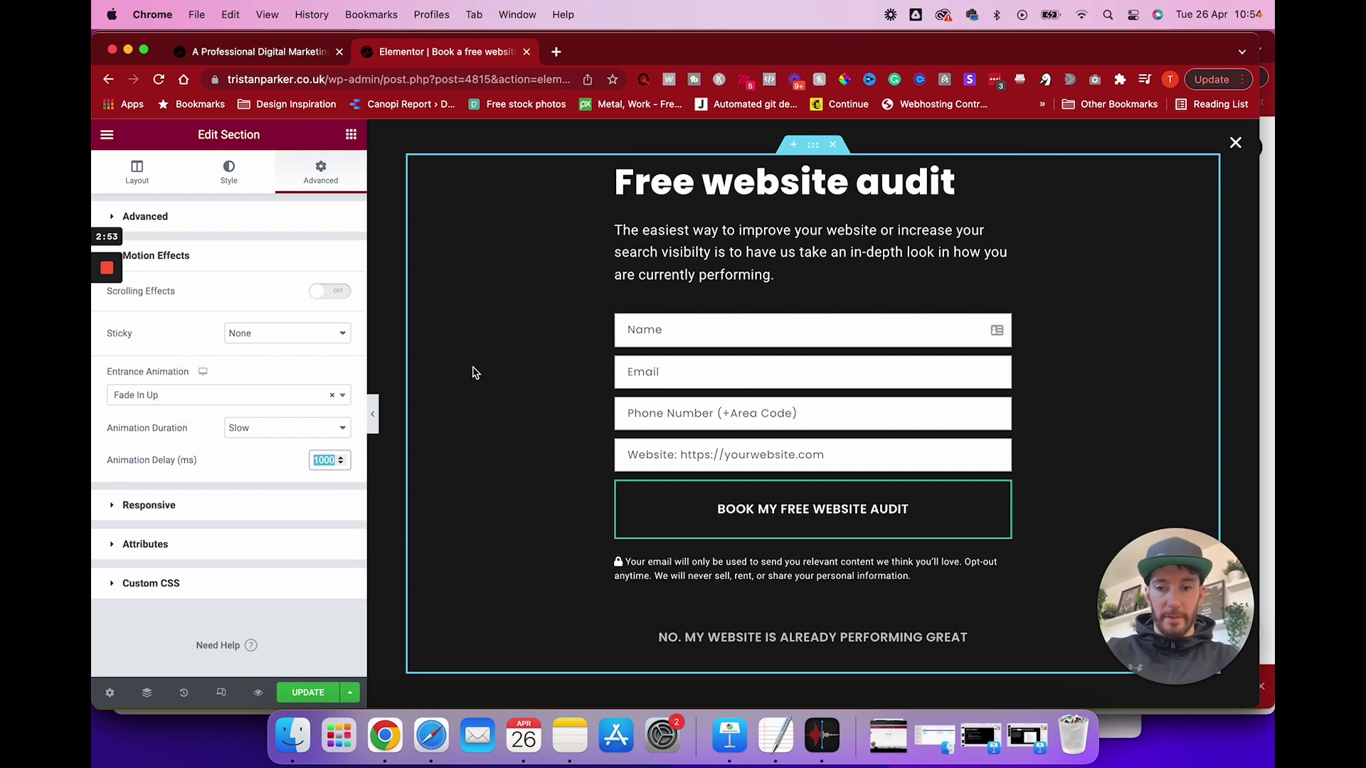
left_click(308, 692)
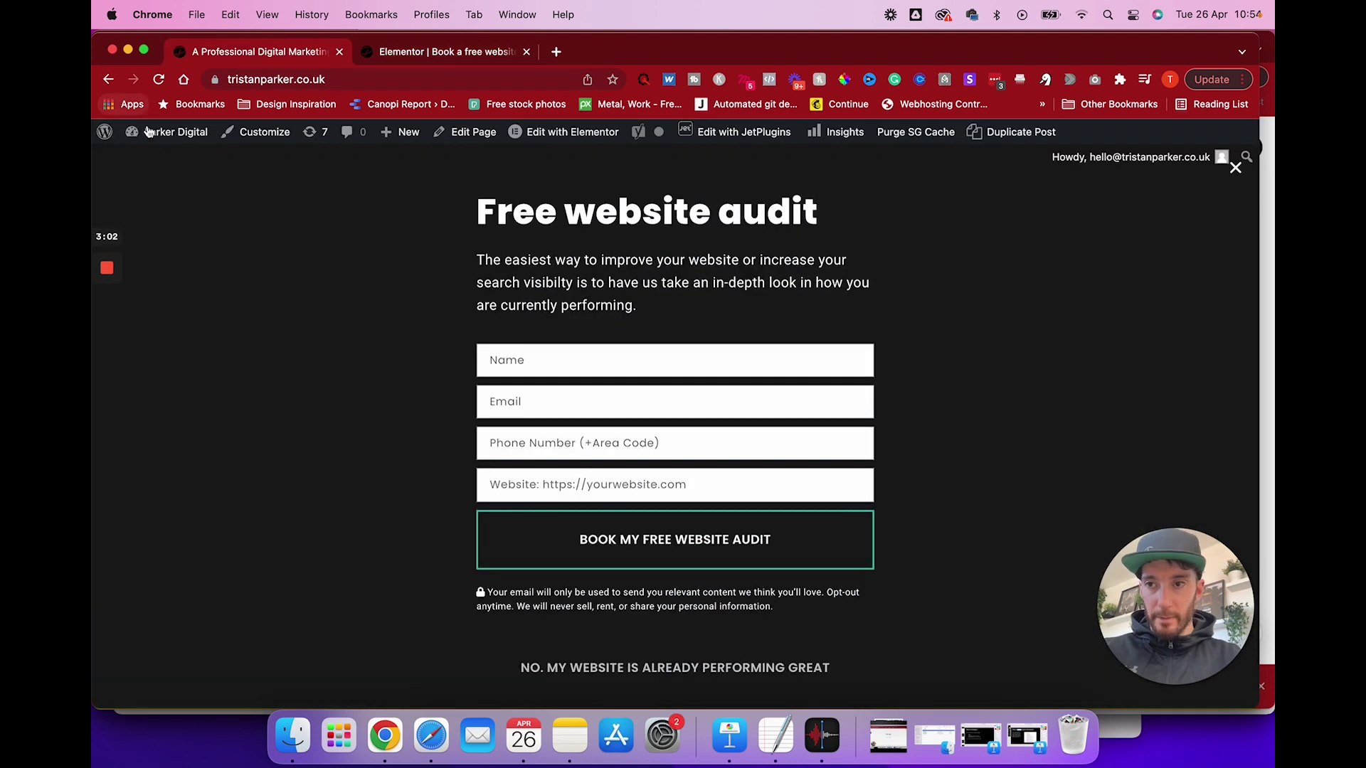
- From Templates > Popups in the dashboard, create a new popup template named 'Test Popup'
left_click(178, 135)
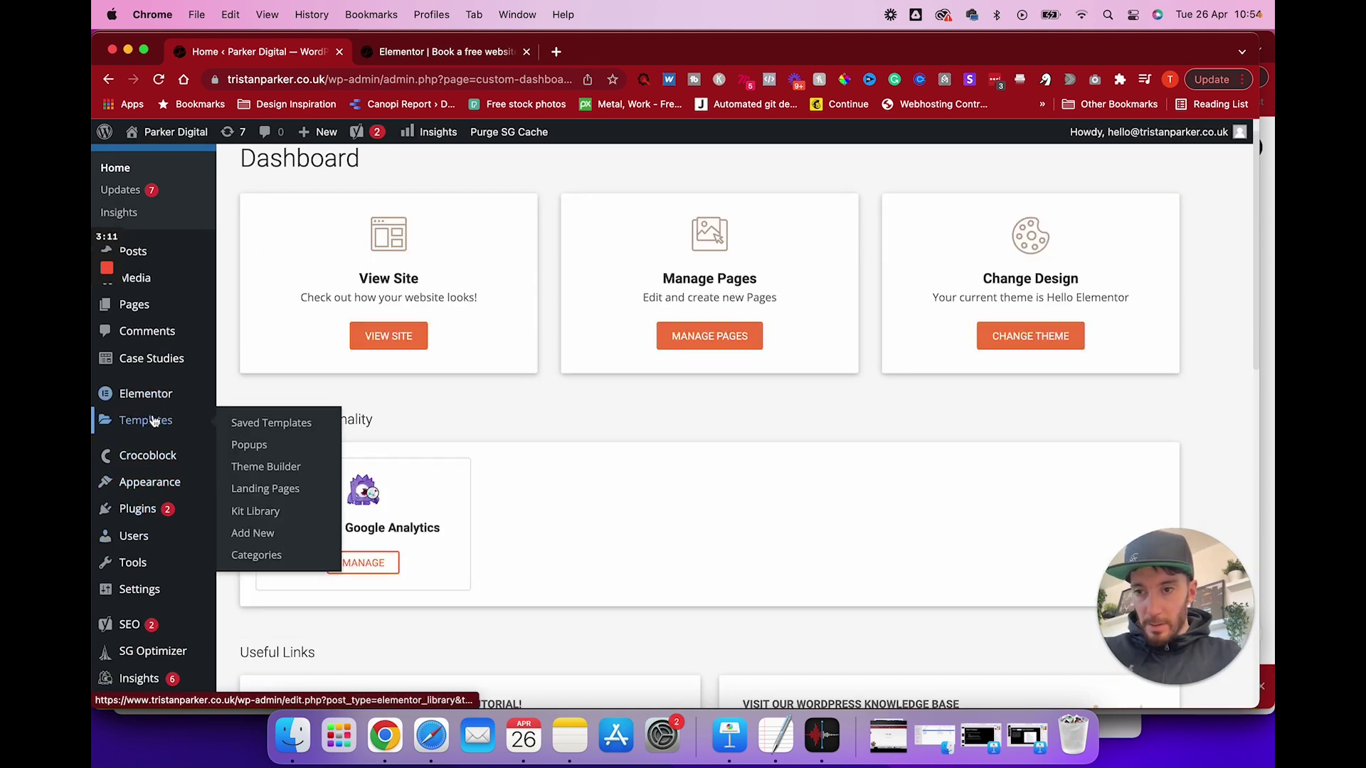
mouse_move(150, 420)
left_click(250, 449)
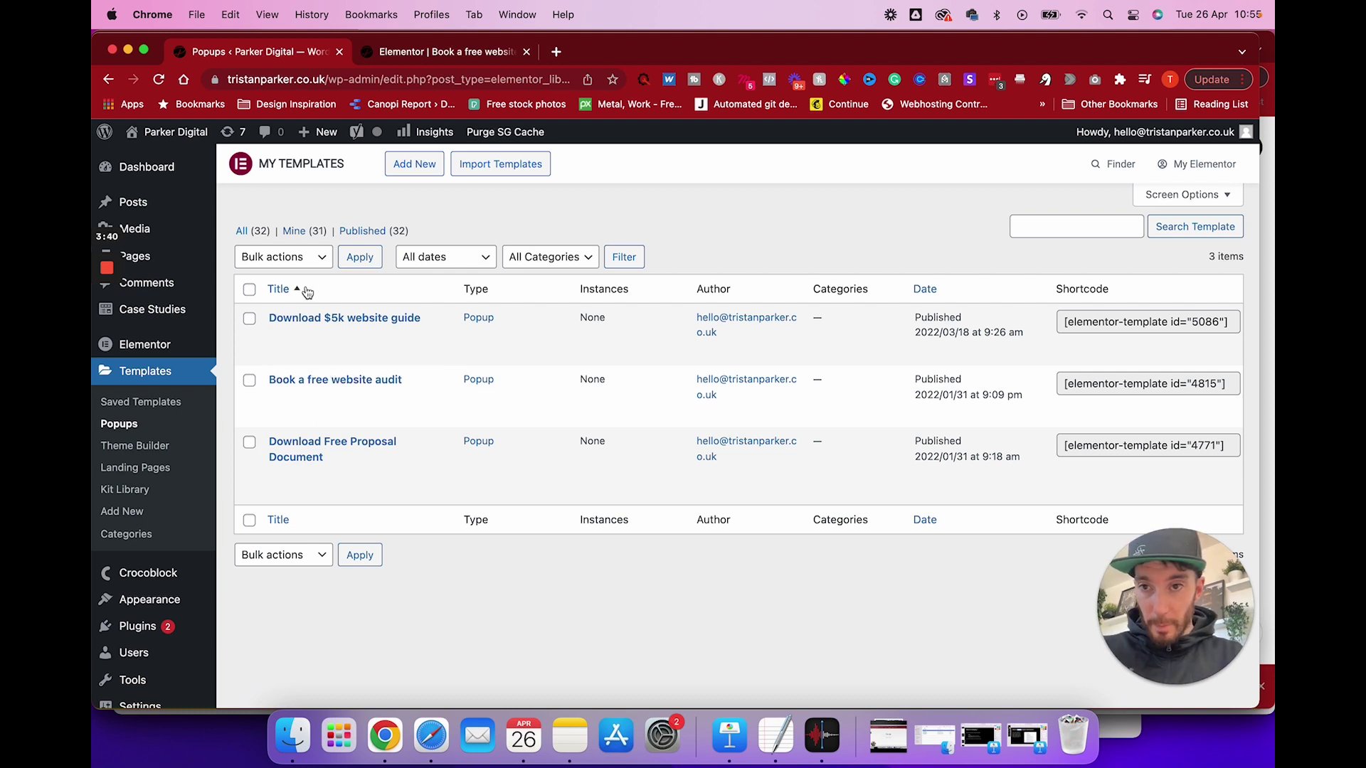
left_click(411, 171)
left_click(725, 492)
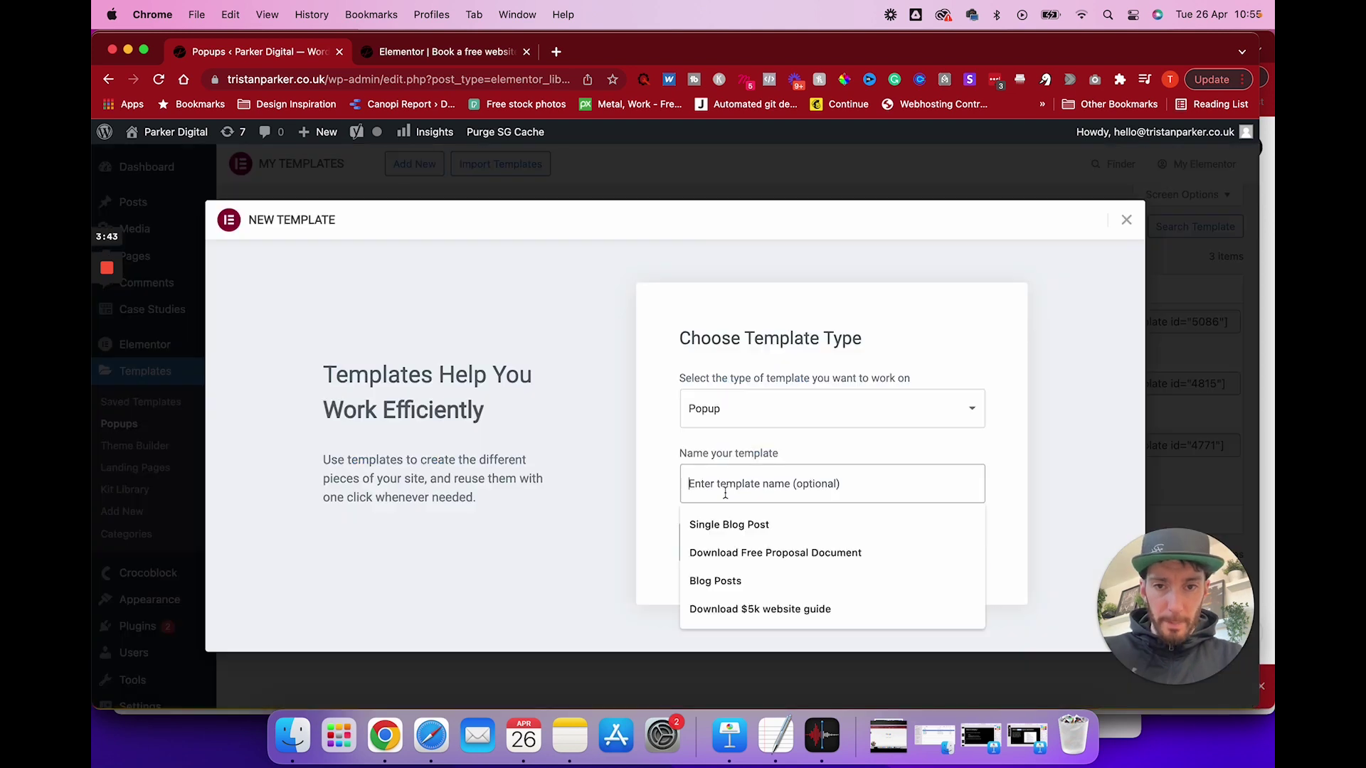
type("Test ")
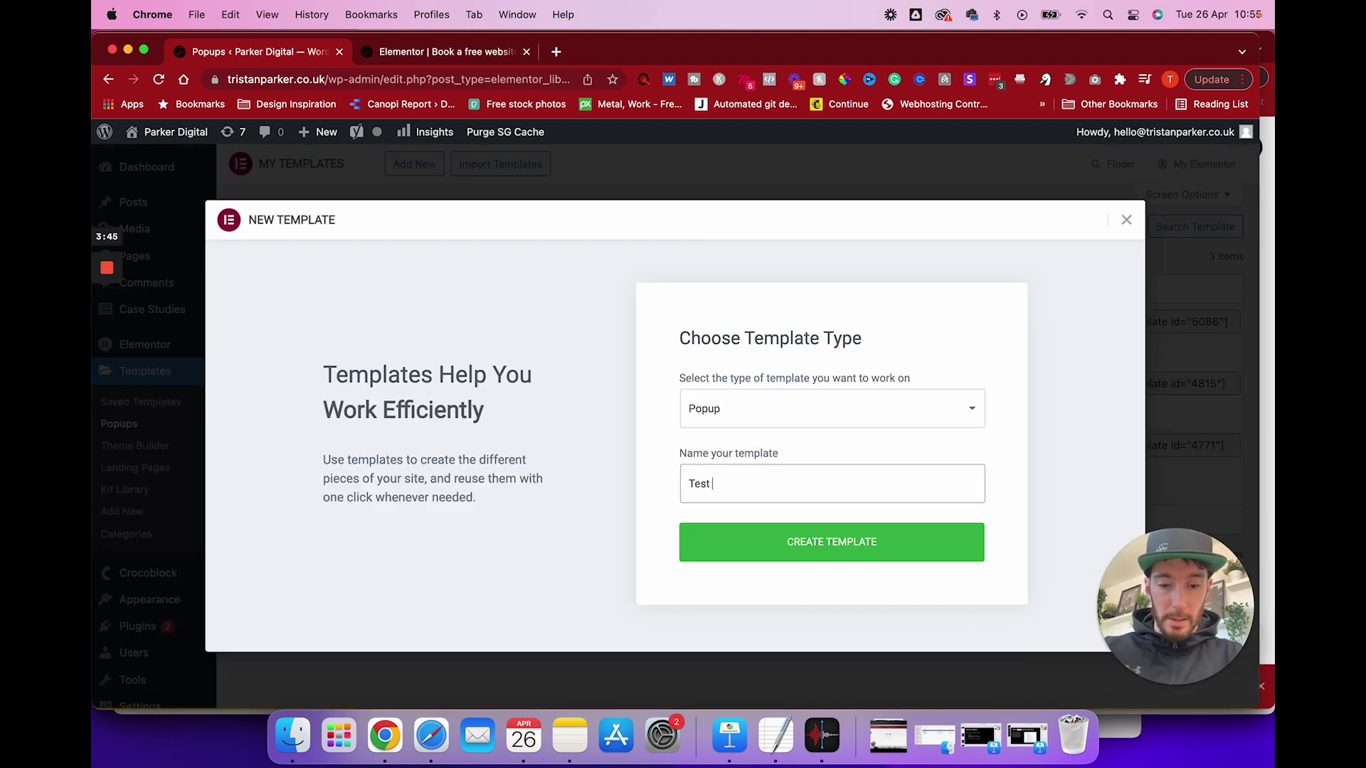
type("Popup")
left_click(818, 543)
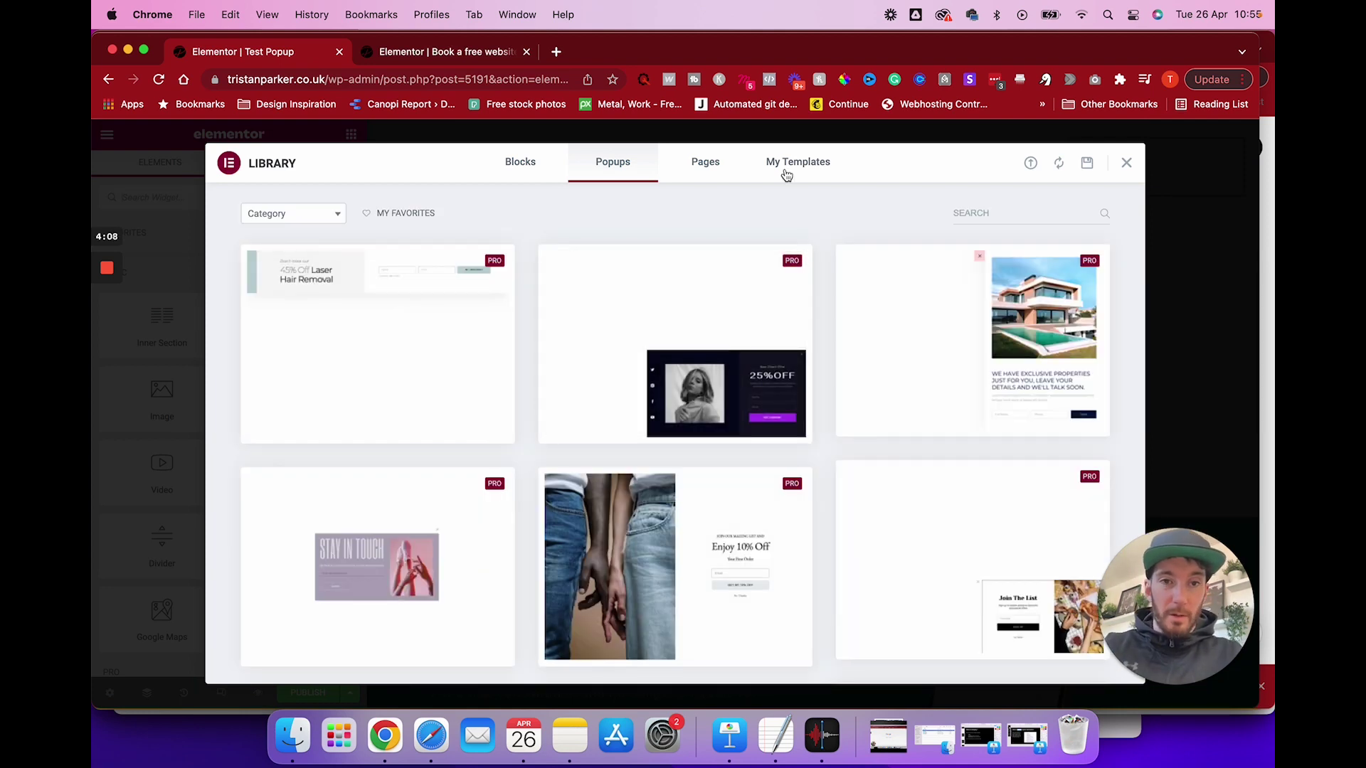
- Close the template library, compare the audit popup and Test Popup editors, and open Popup Settings
left_click(1127, 163)
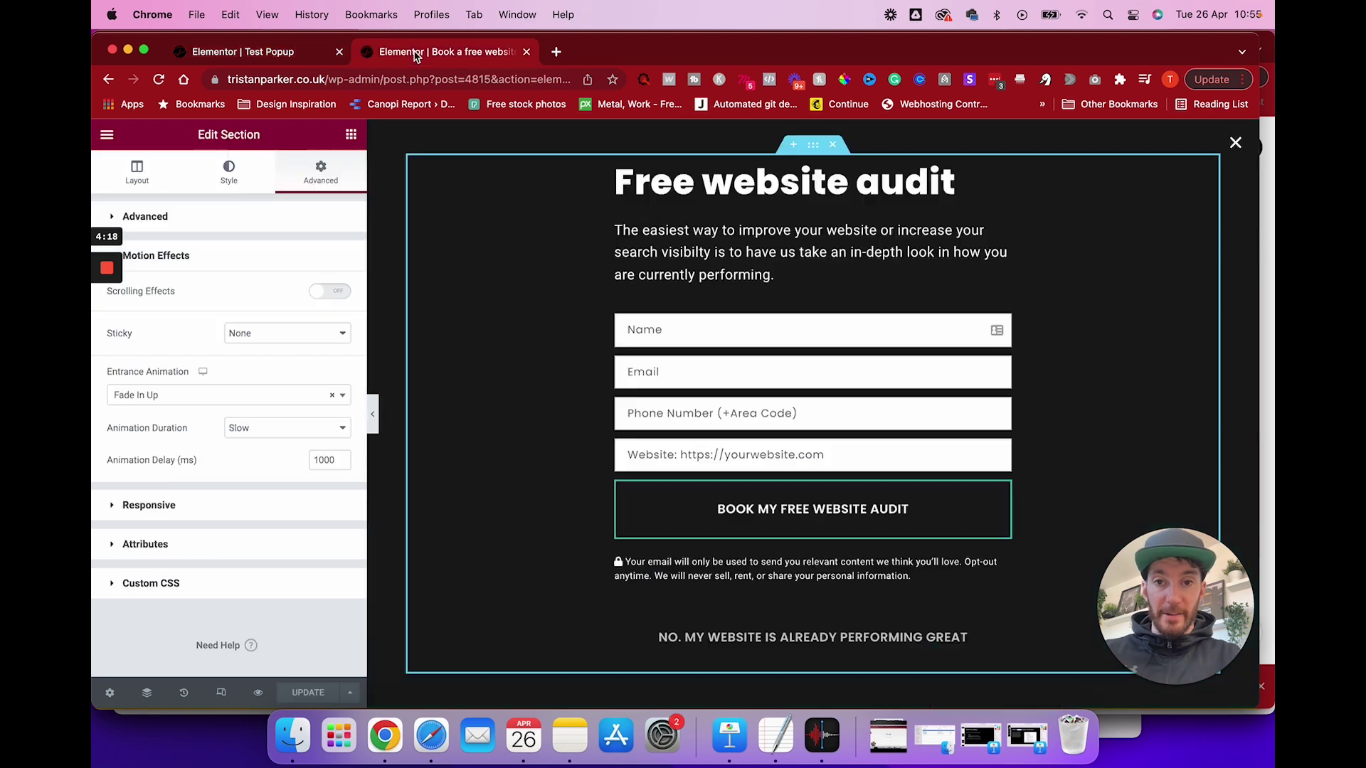
left_click(418, 51)
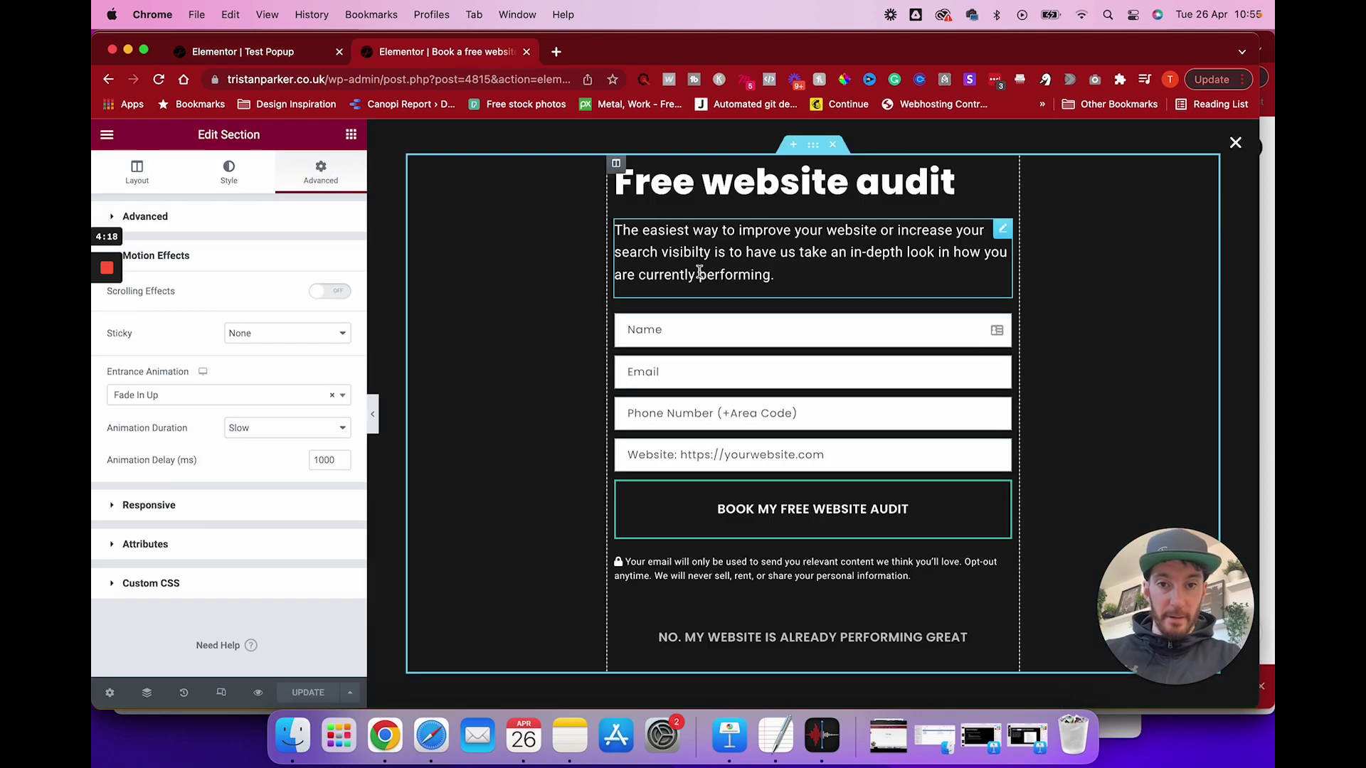
left_click(273, 57)
left_click(427, 52)
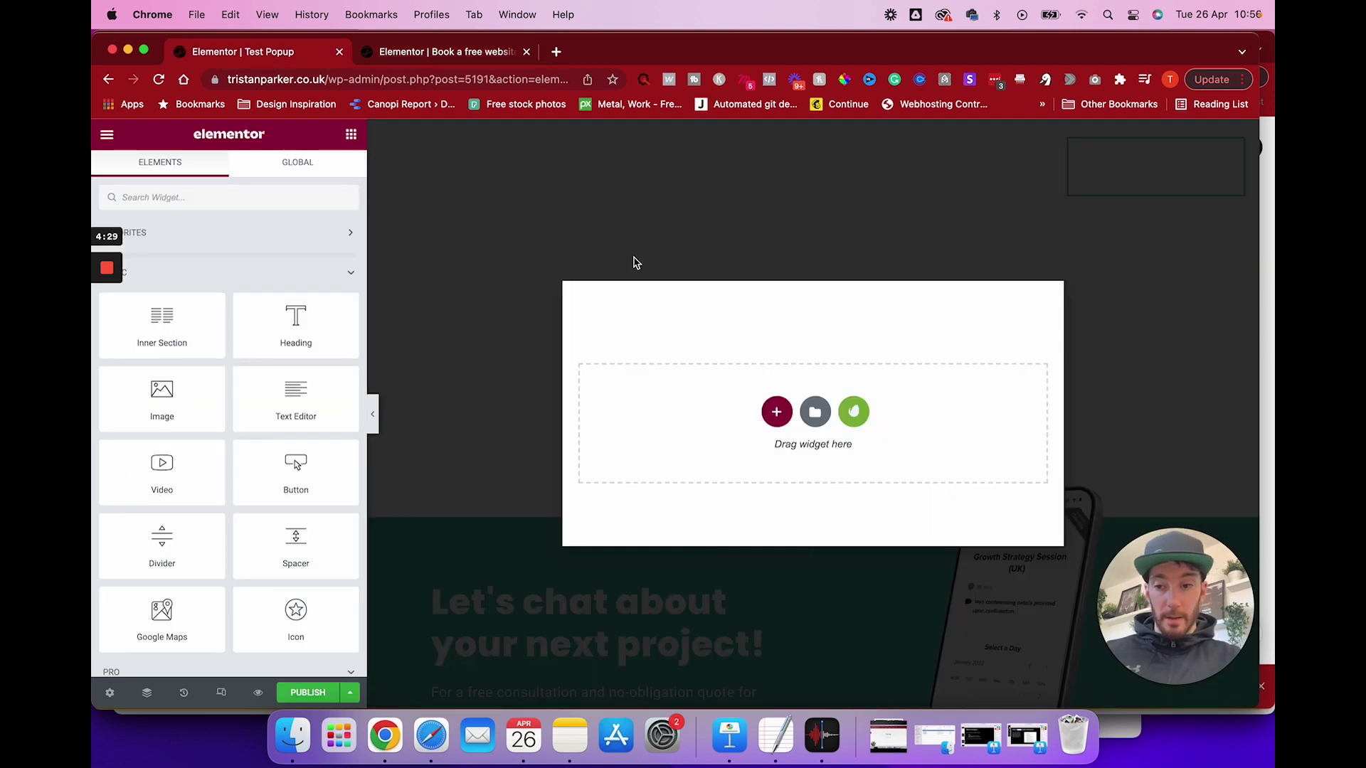
left_click(109, 692)
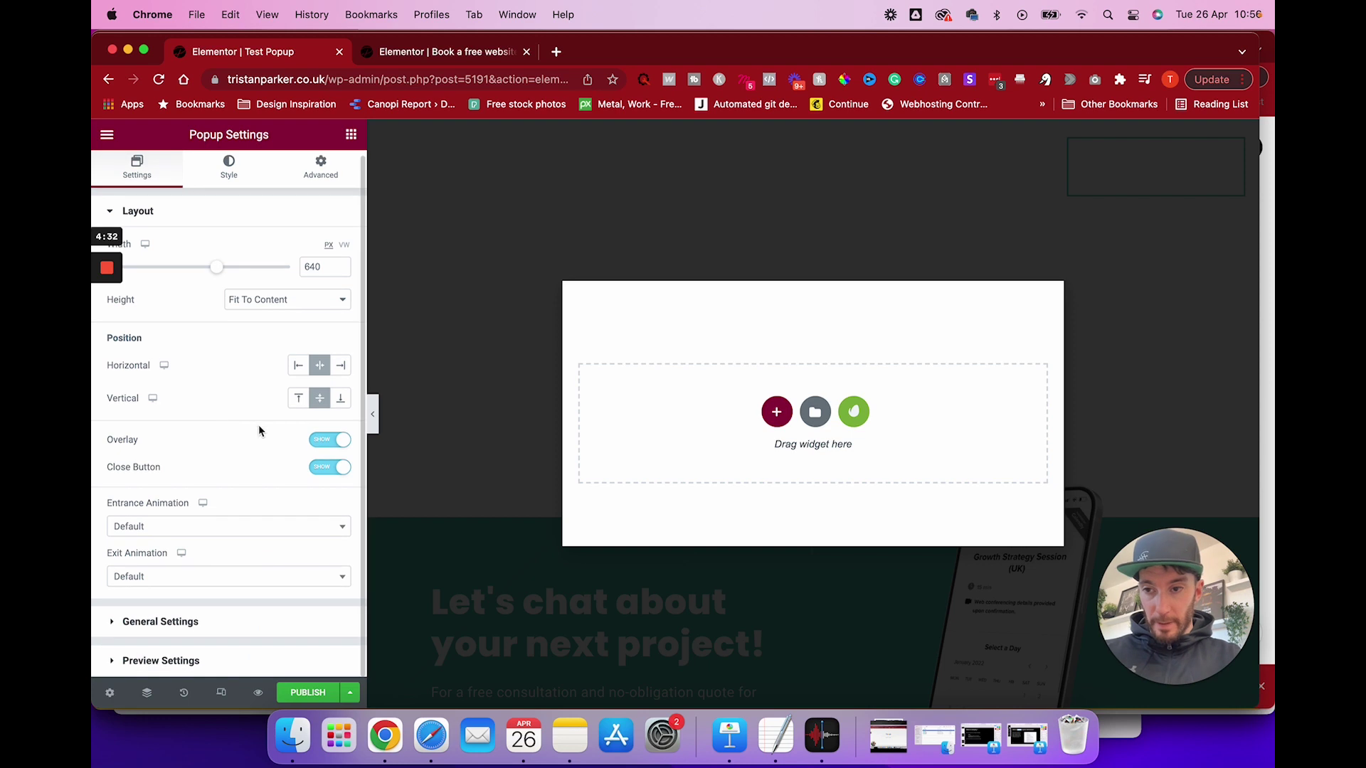
- Hide the Test Popup's overlay, checking the audit popup for reference
left_click(329, 439)
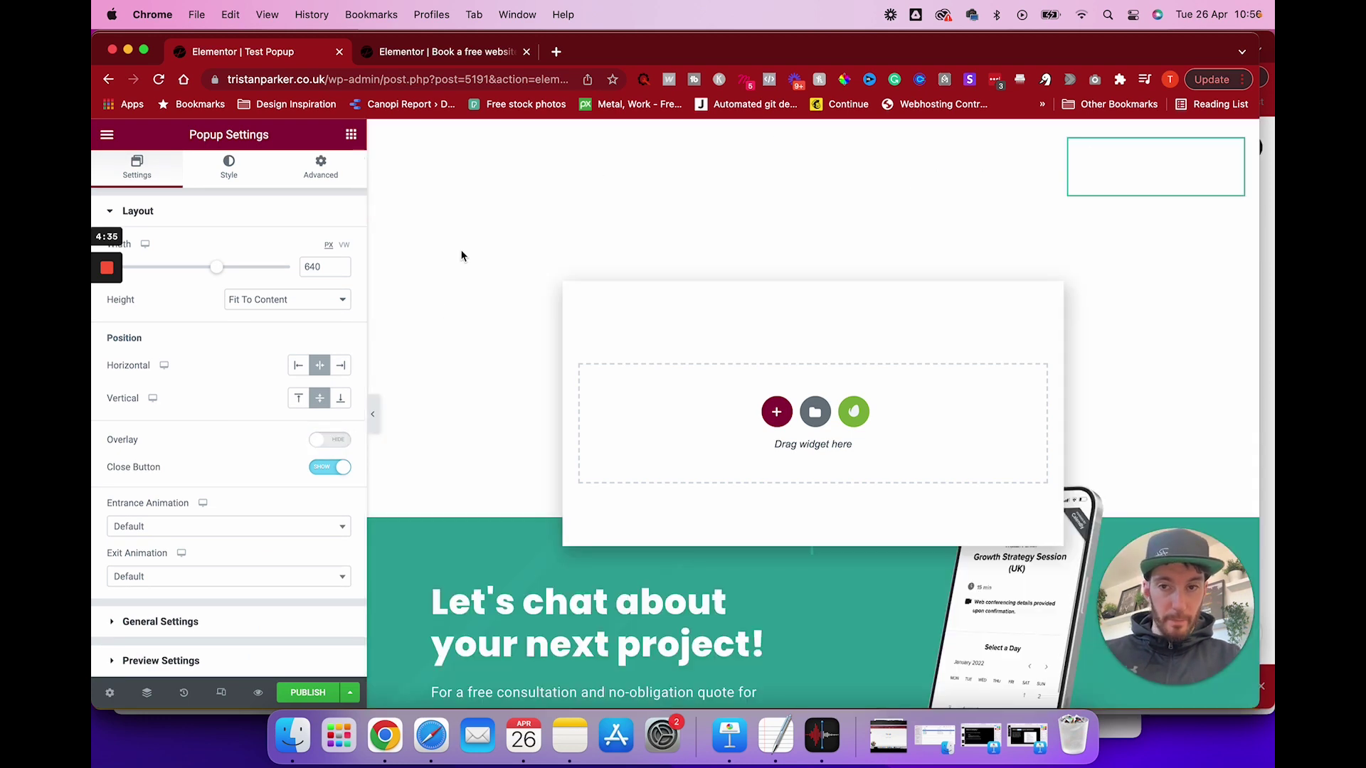
left_click(330, 440)
left_click(330, 442)
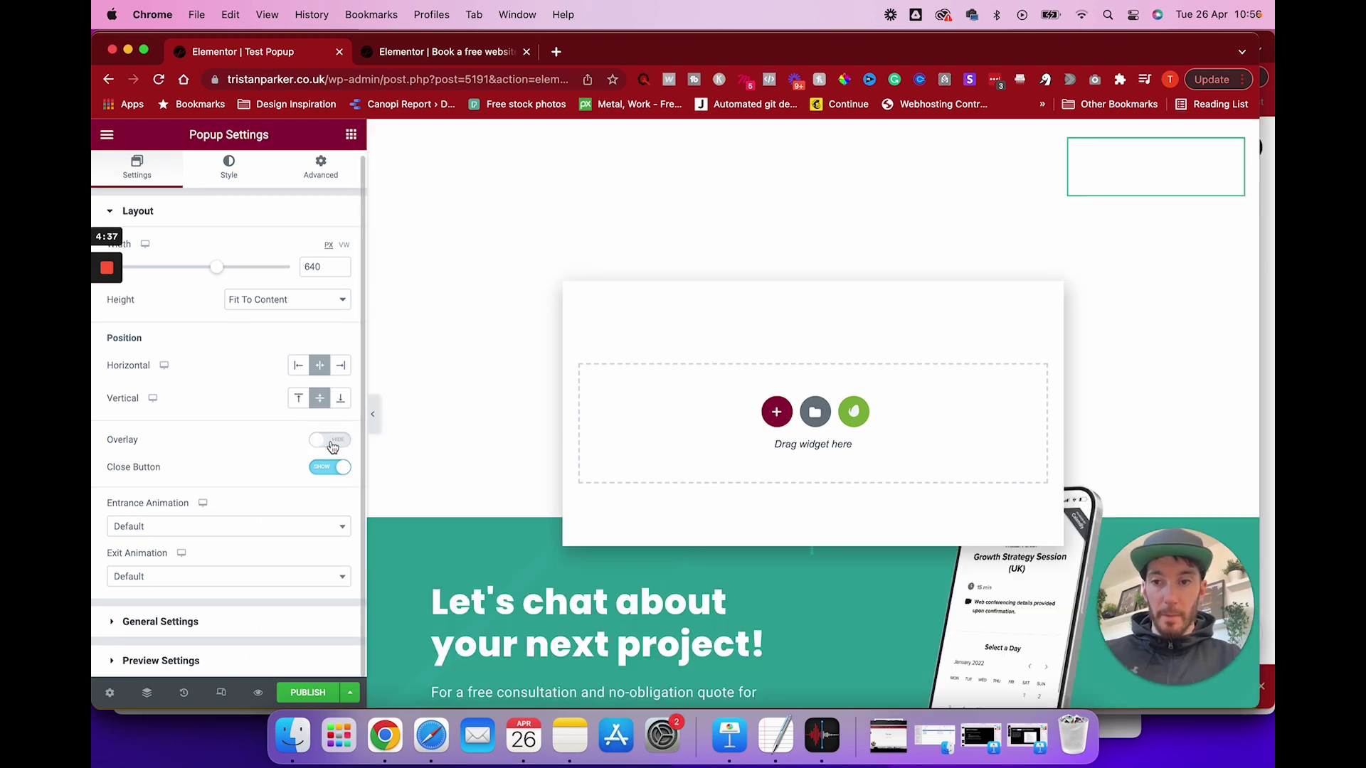
left_click(421, 55)
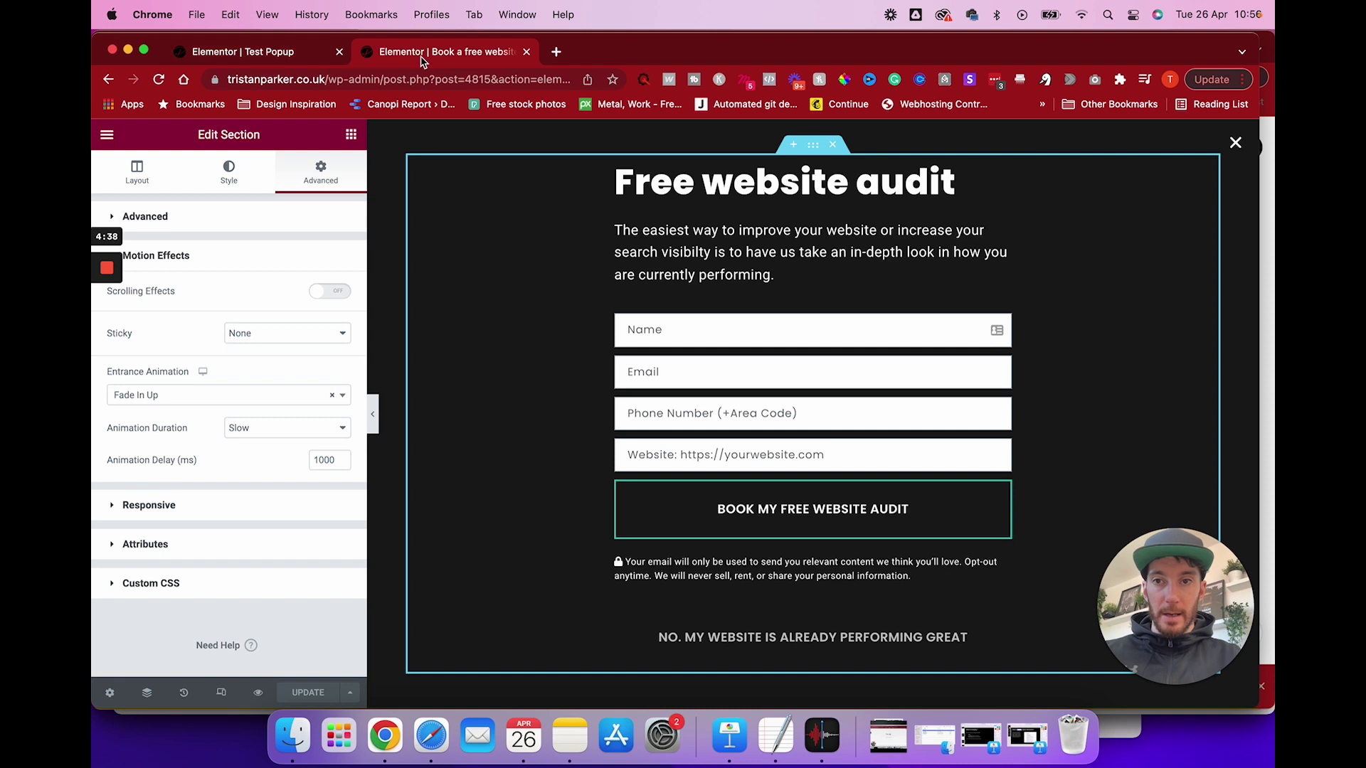
left_click(1236, 145)
left_click(269, 52)
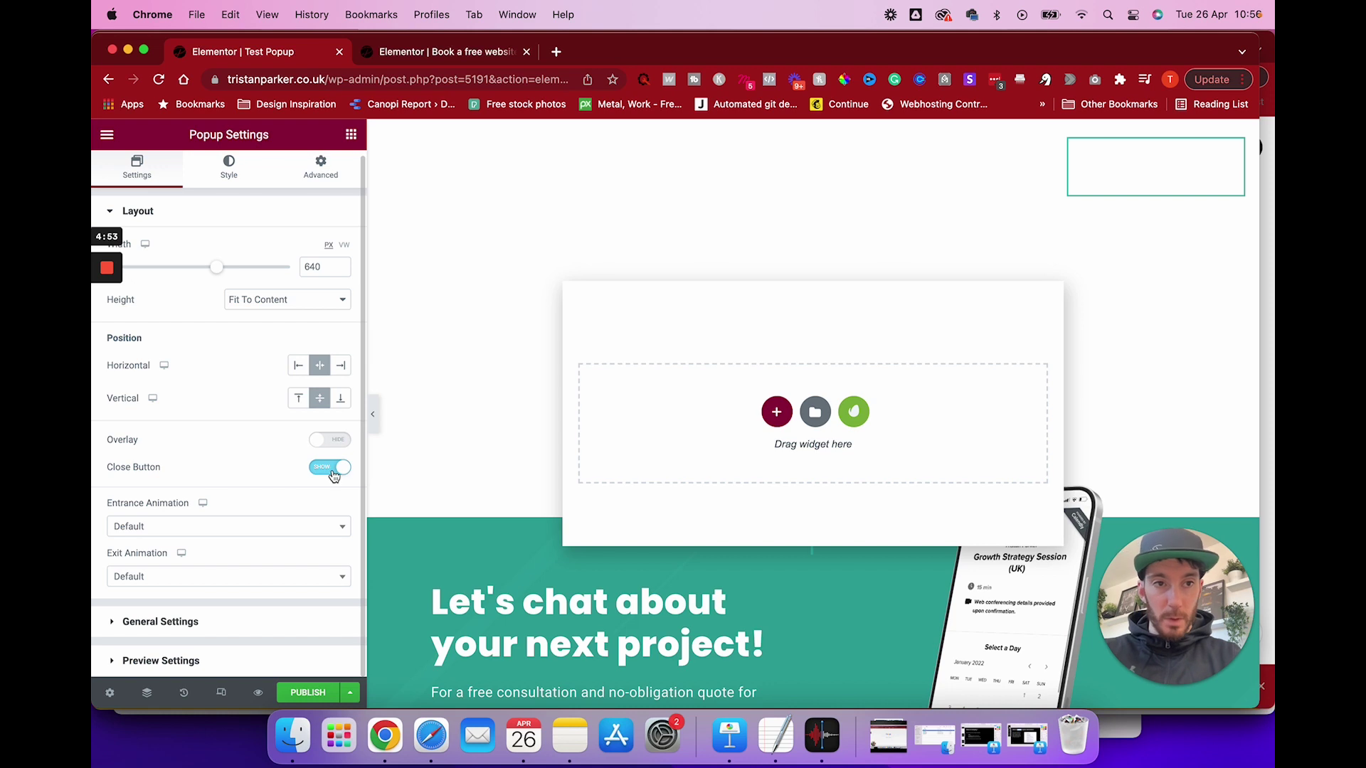
- Make the popup 100 VW wide with height set to Fit To Screen
scroll(260, 444, "up", 1)
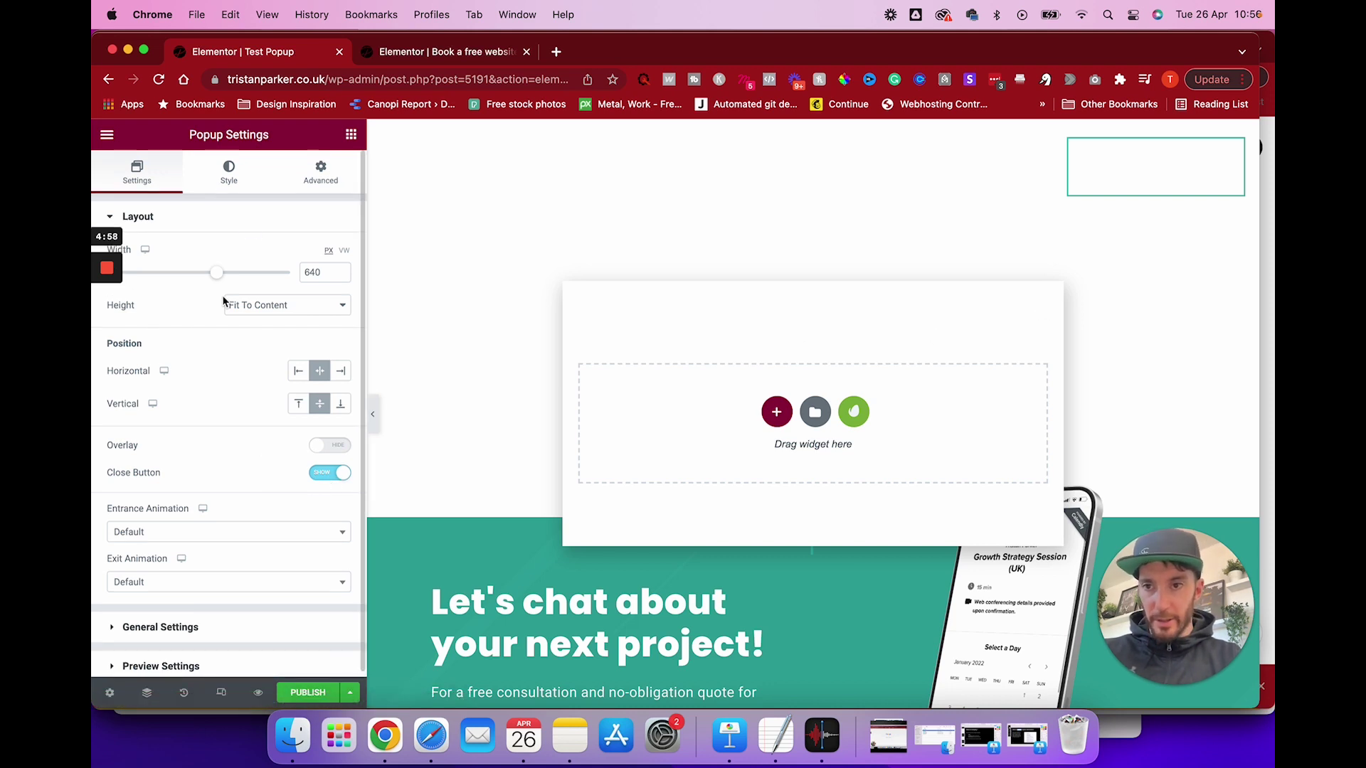
left_click(344, 250)
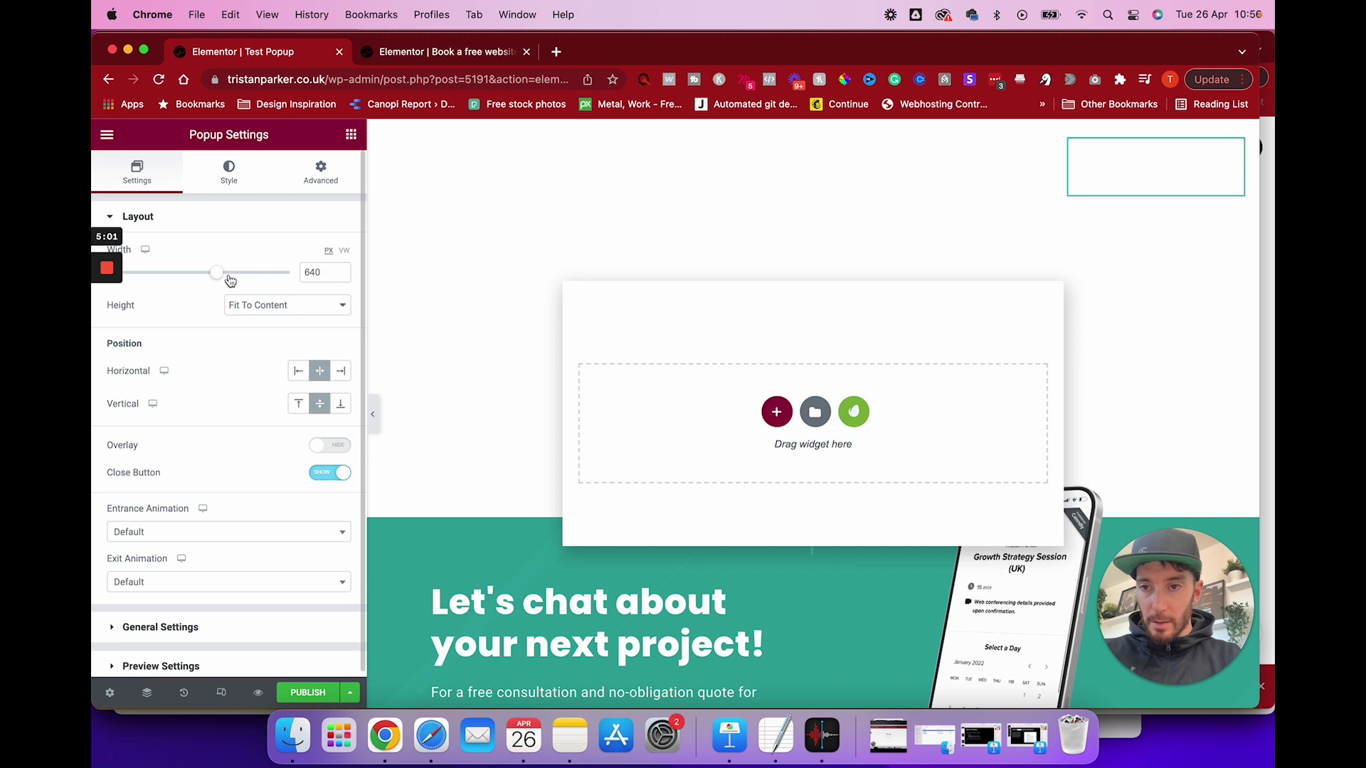
left_click_drag(217, 273, 289, 273)
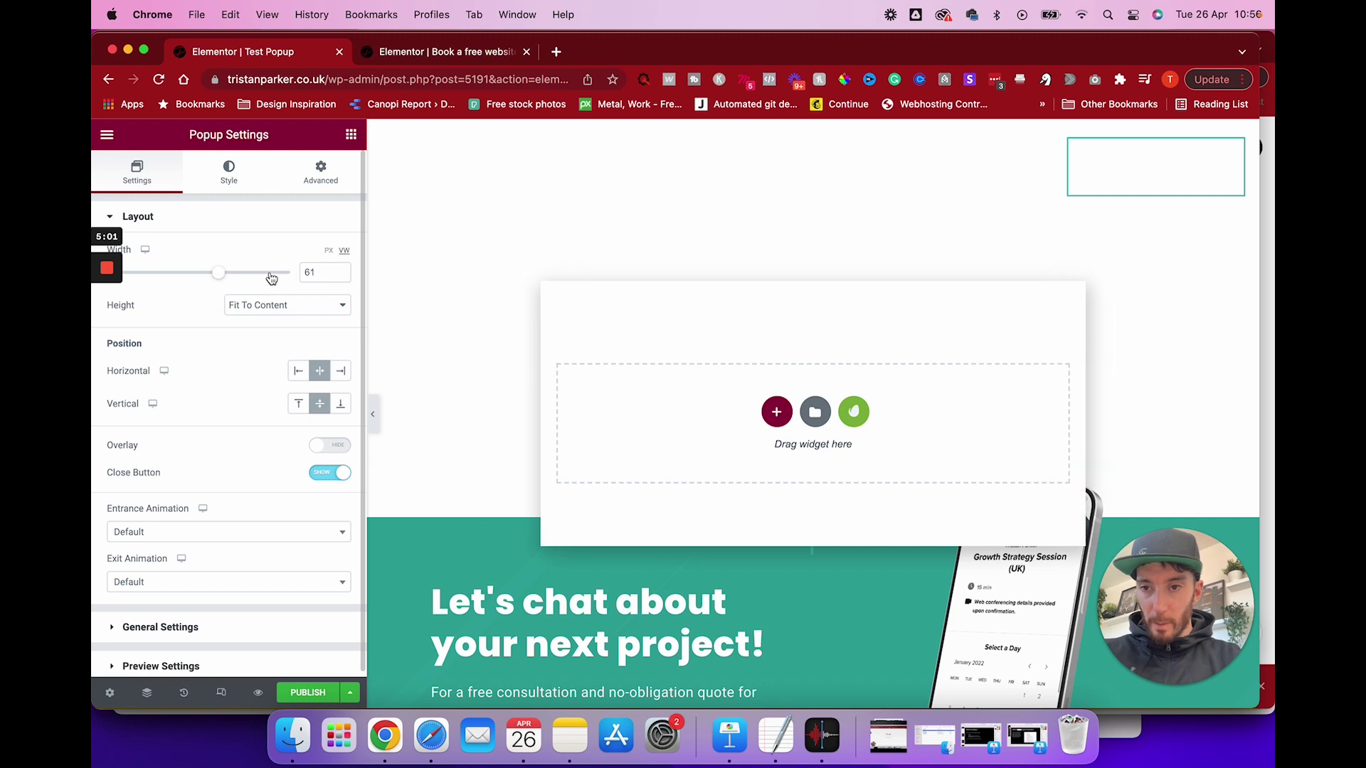
left_click(286, 307)
left_click(282, 322)
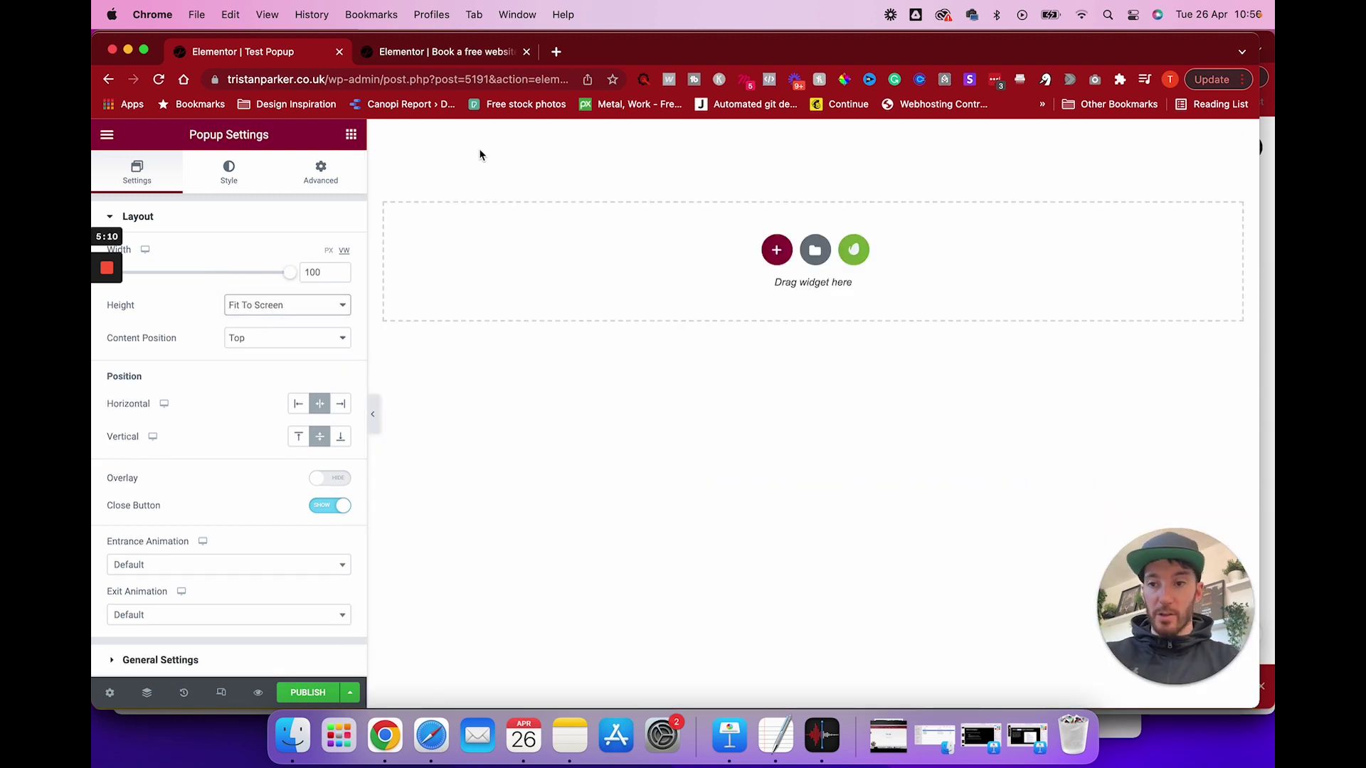
- Set the entrance animation to Fade In Down and the exit animation to Fade Out Up
scroll(211, 526, "down", 1)
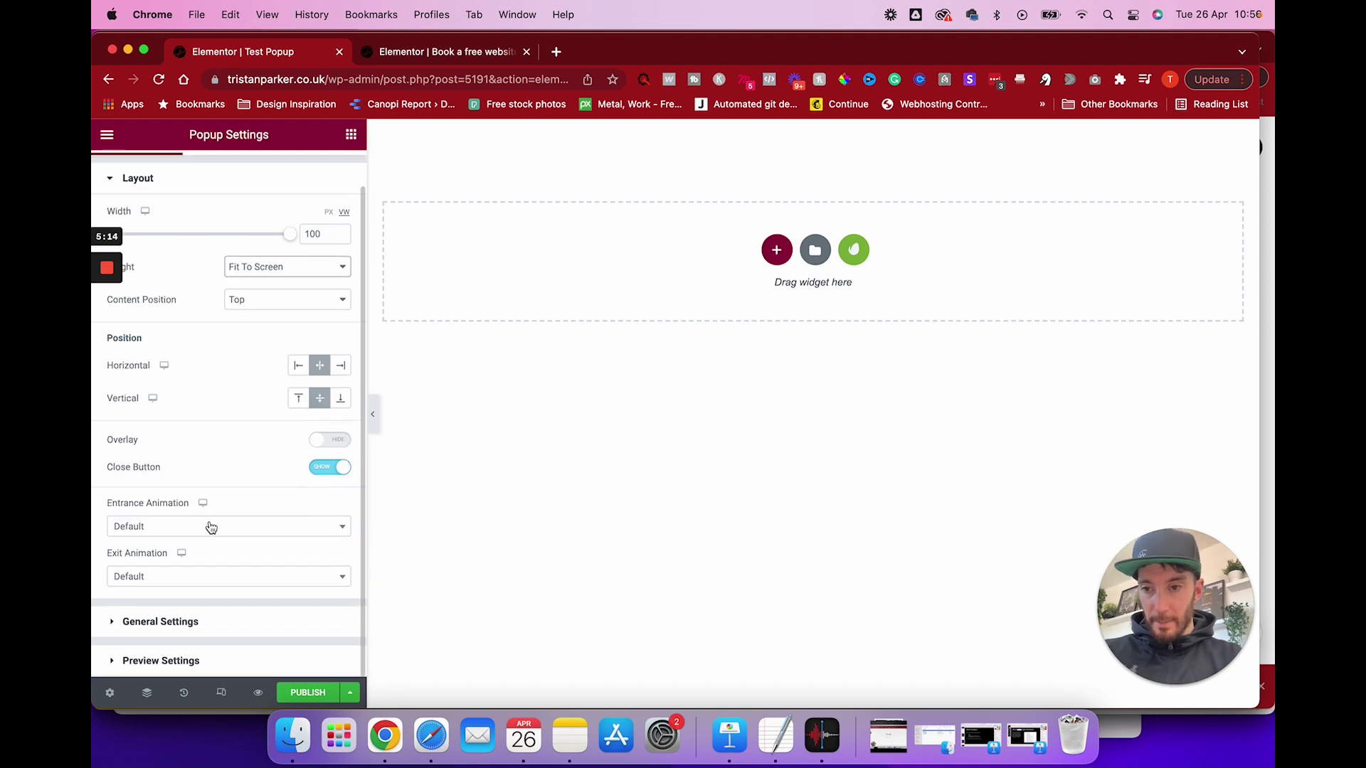
left_click(212, 526)
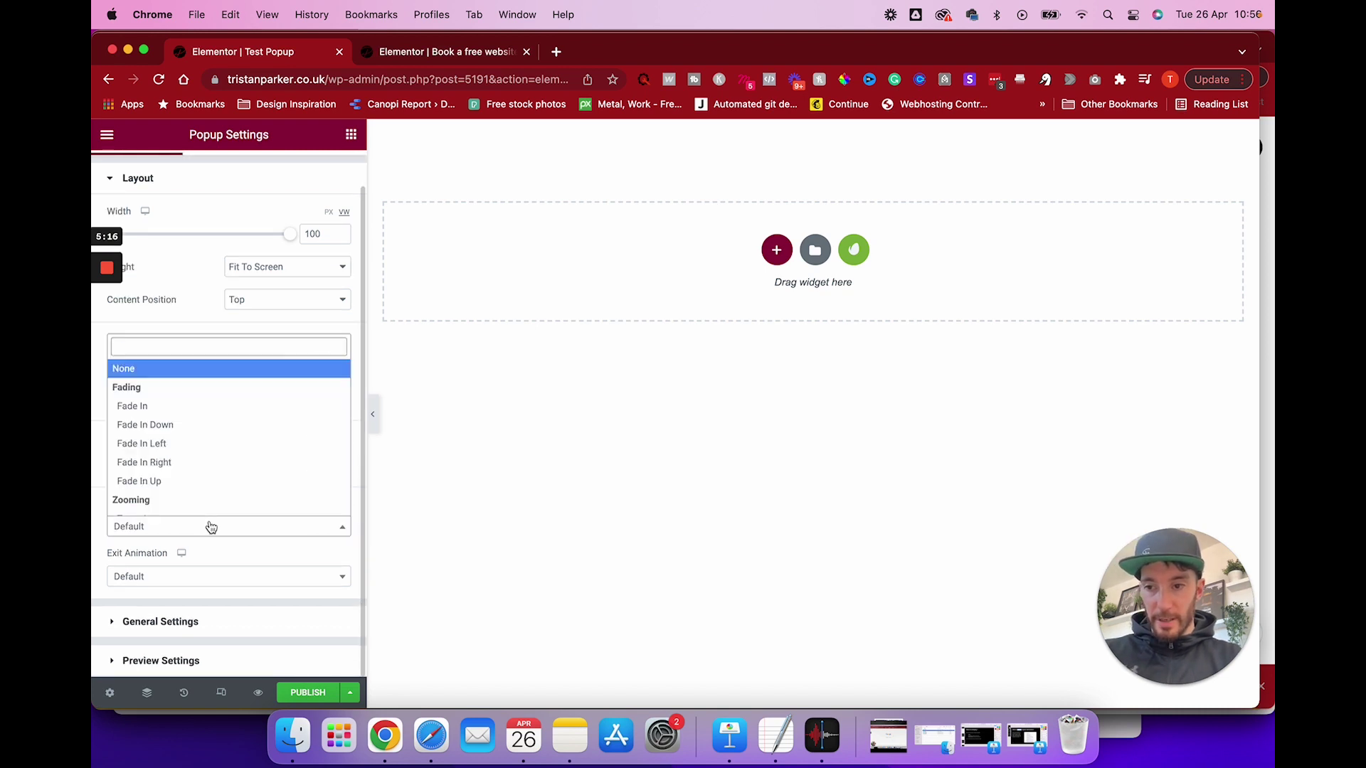
left_click(193, 425)
left_click(188, 576)
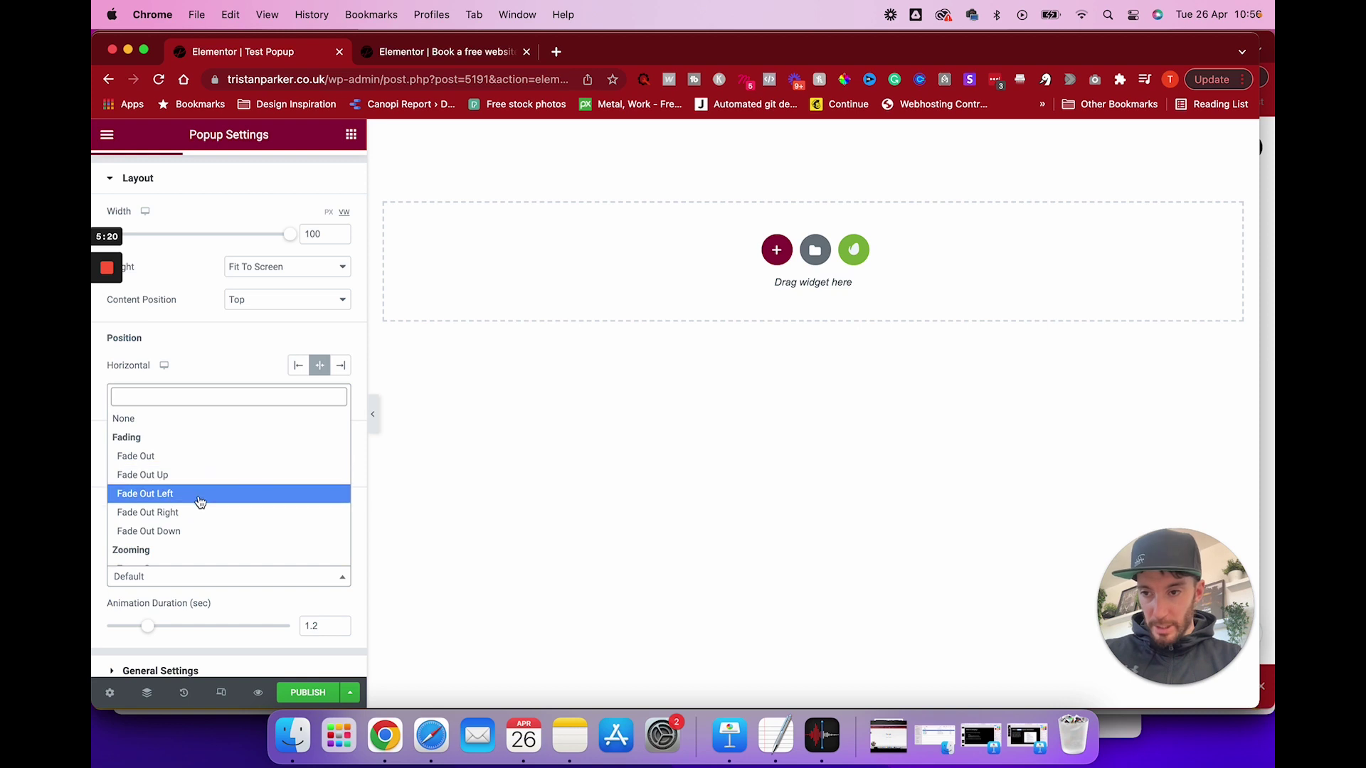
left_click(216, 475)
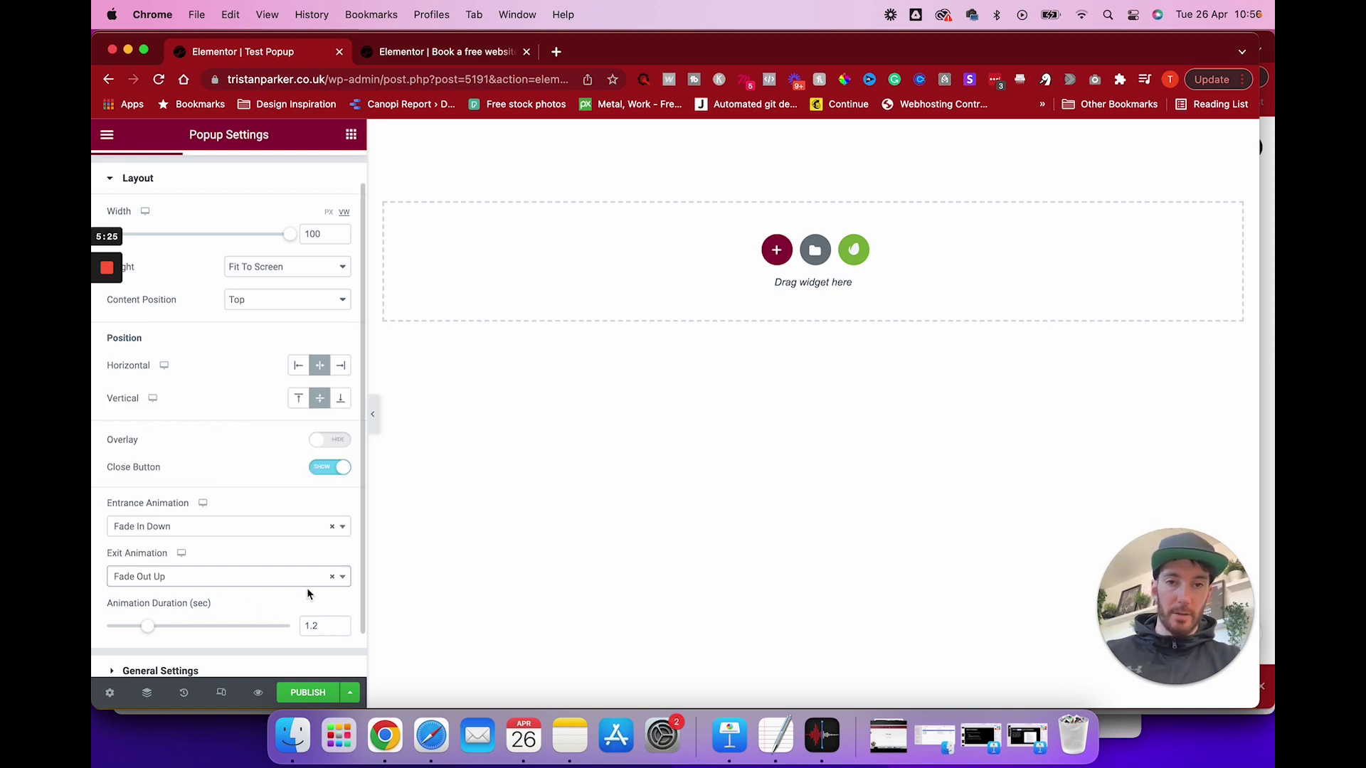
scroll(306, 588, "down", 2)
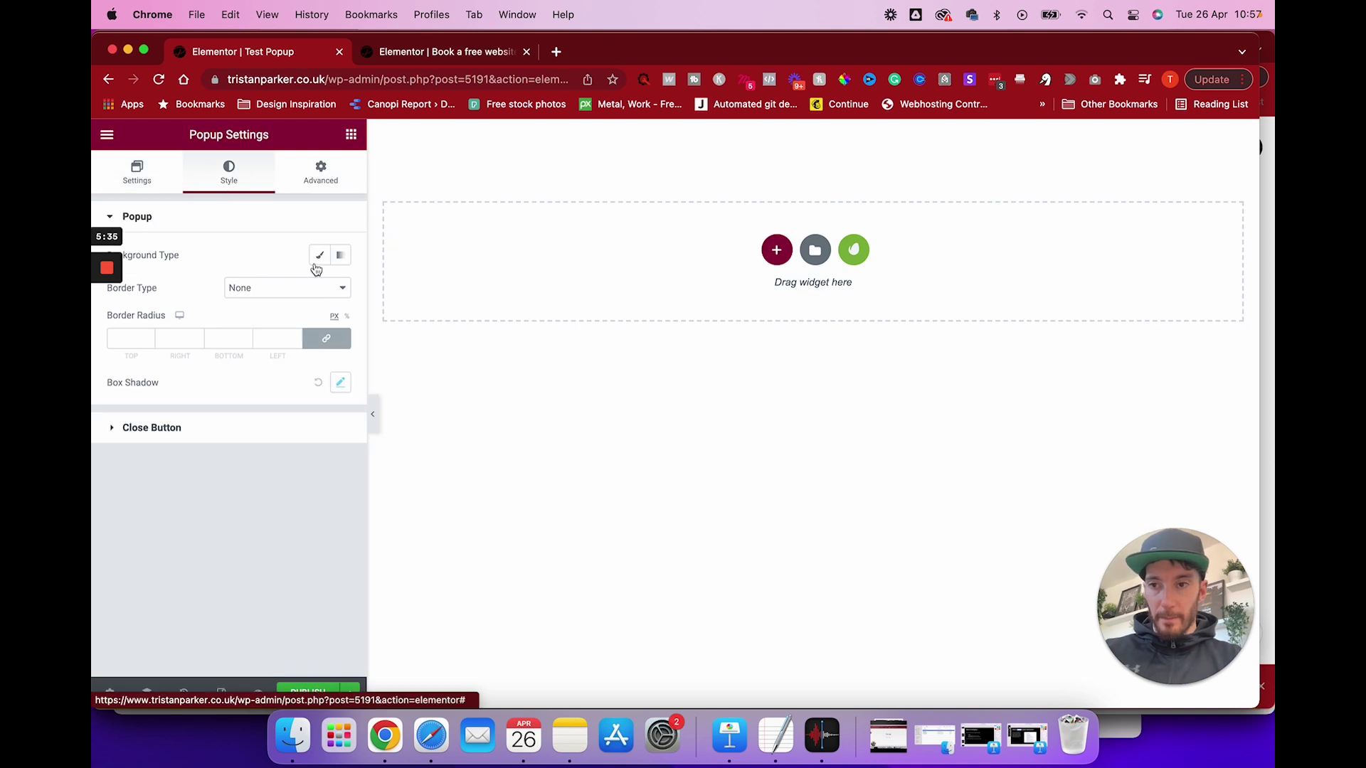
- Give the popup a Classic Background 1 global colour and enlarge the close button to 26
left_click(319, 255)
left_click(320, 287)
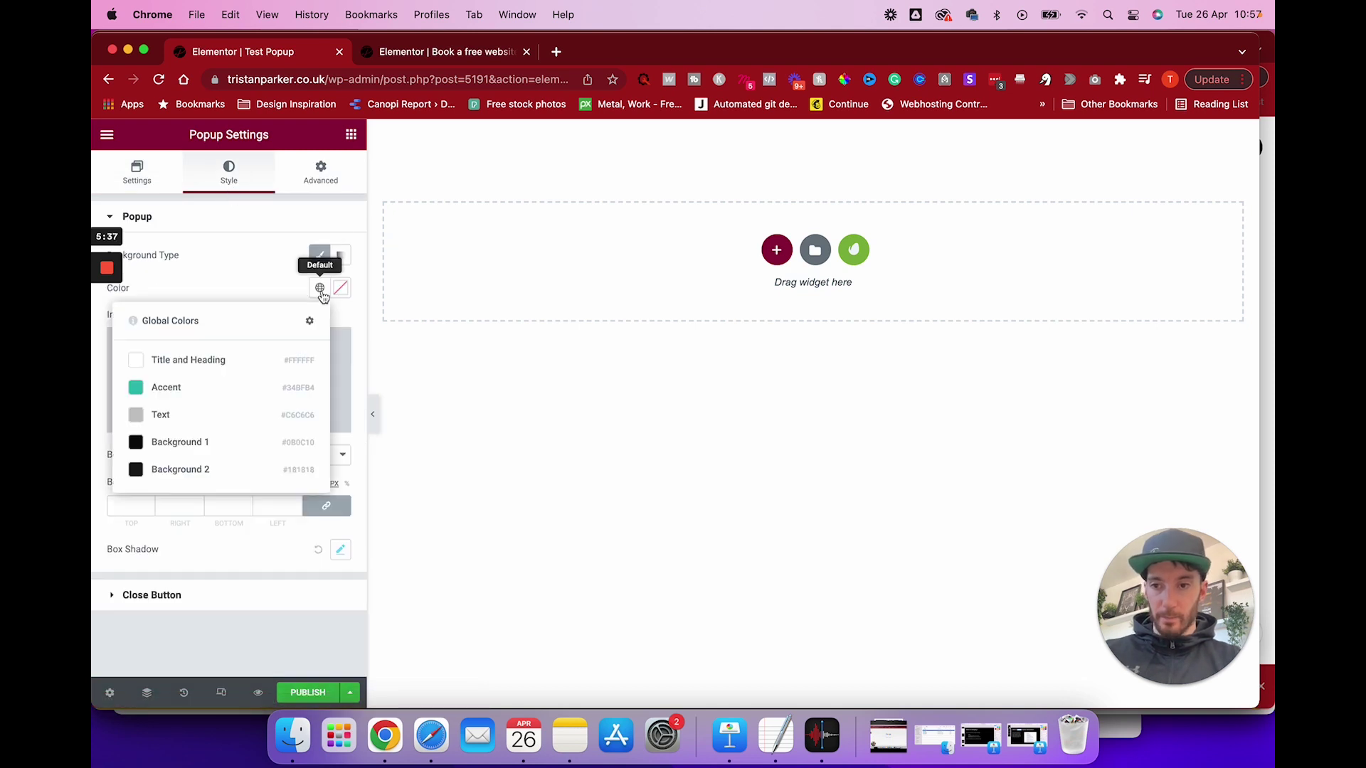
left_click(182, 444)
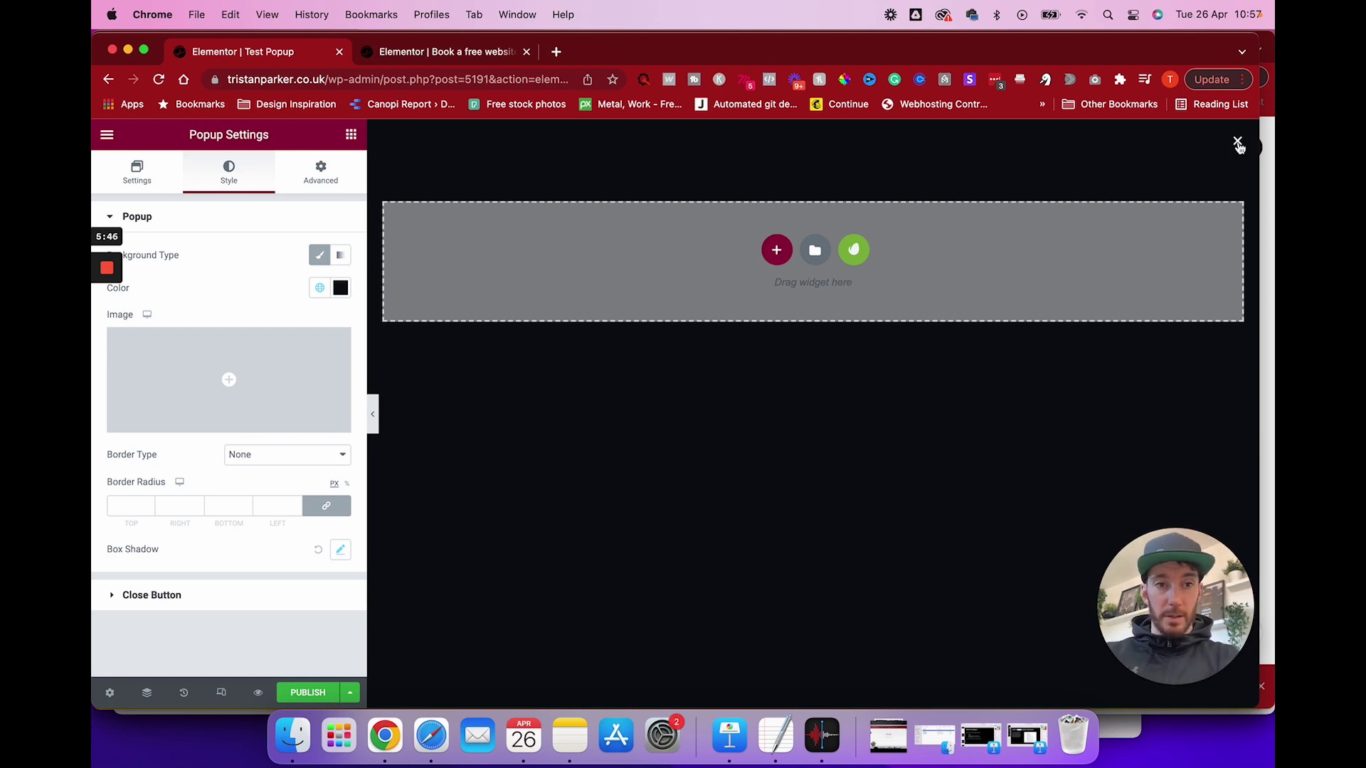
left_click(177, 595)
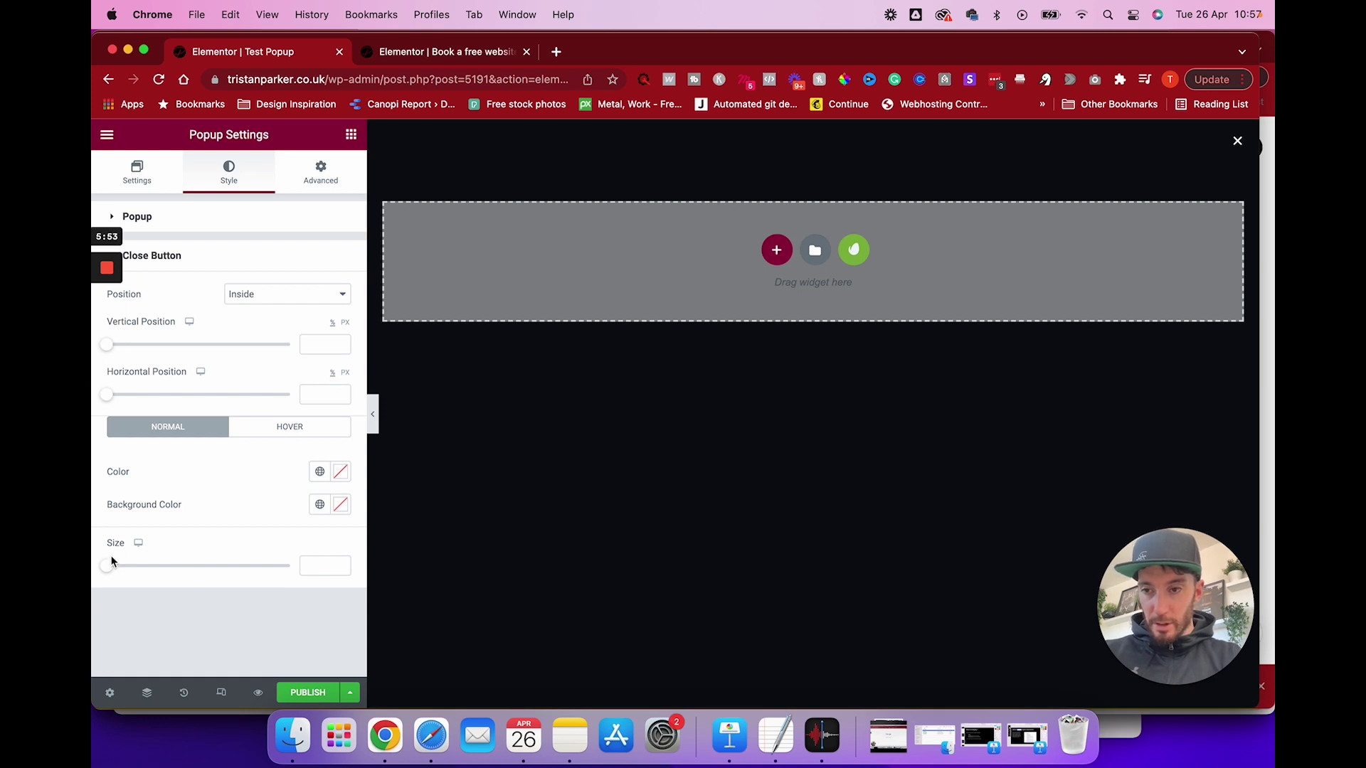
left_click_drag(110, 564, 153, 566)
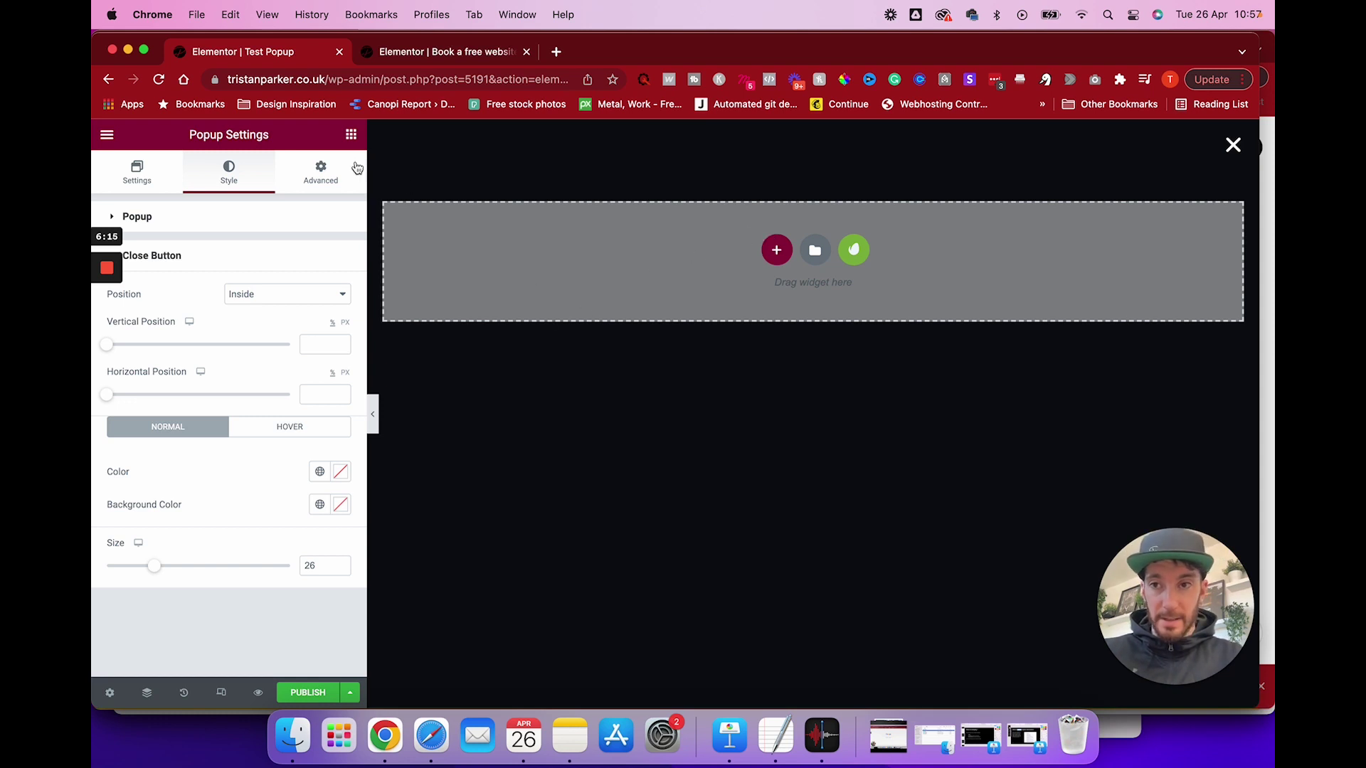
- Add an inner section 500 wide to the popup and delete one of its columns
left_click(350, 135)
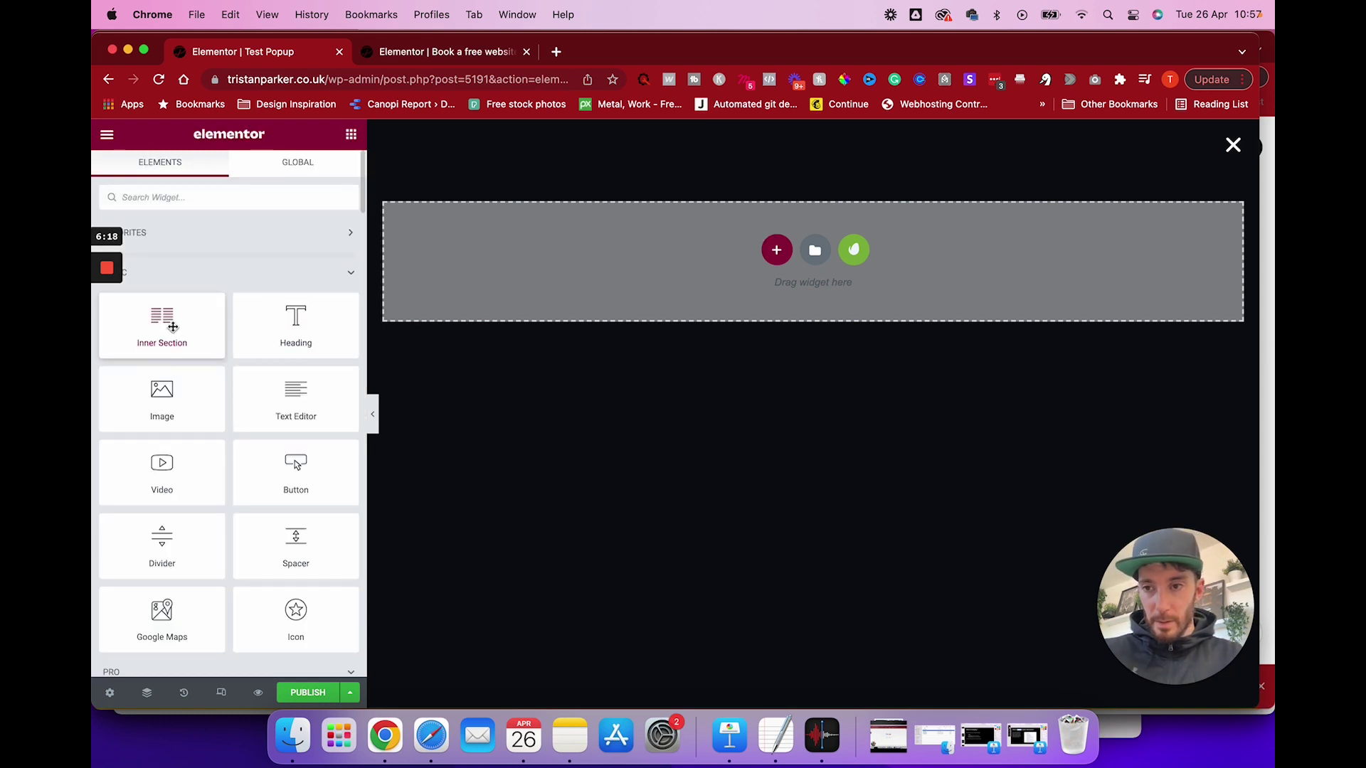
left_click_drag(173, 326, 658, 255)
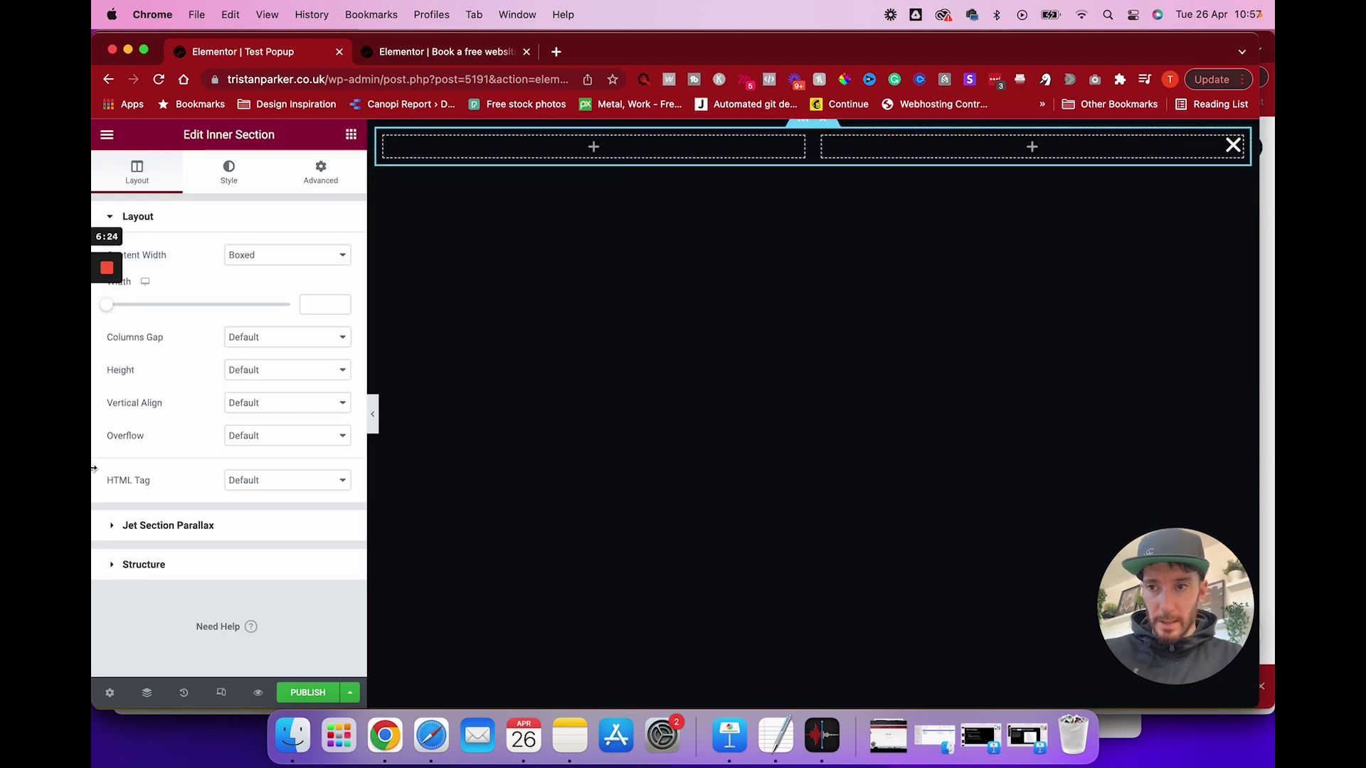
mouse_move(118, 307)
left_click(320, 304)
type("500")
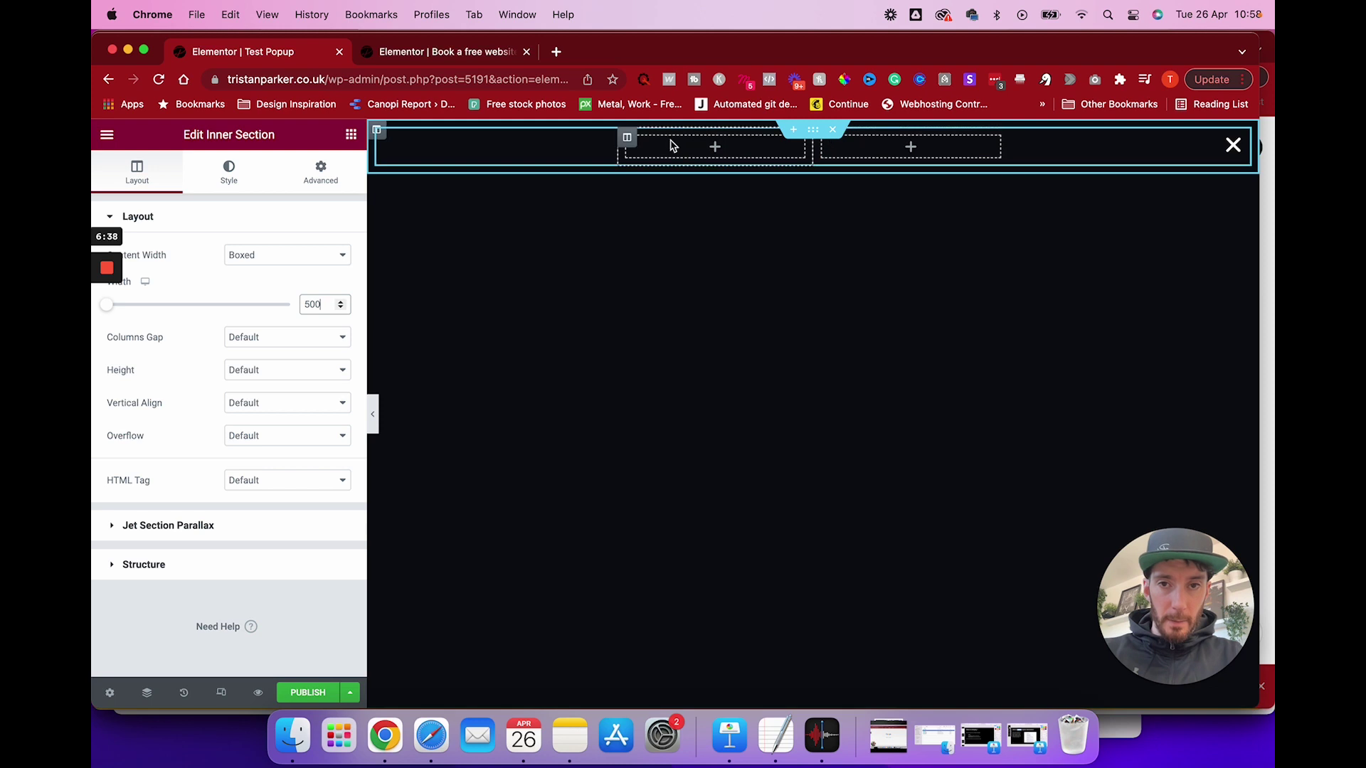
right_click(628, 138)
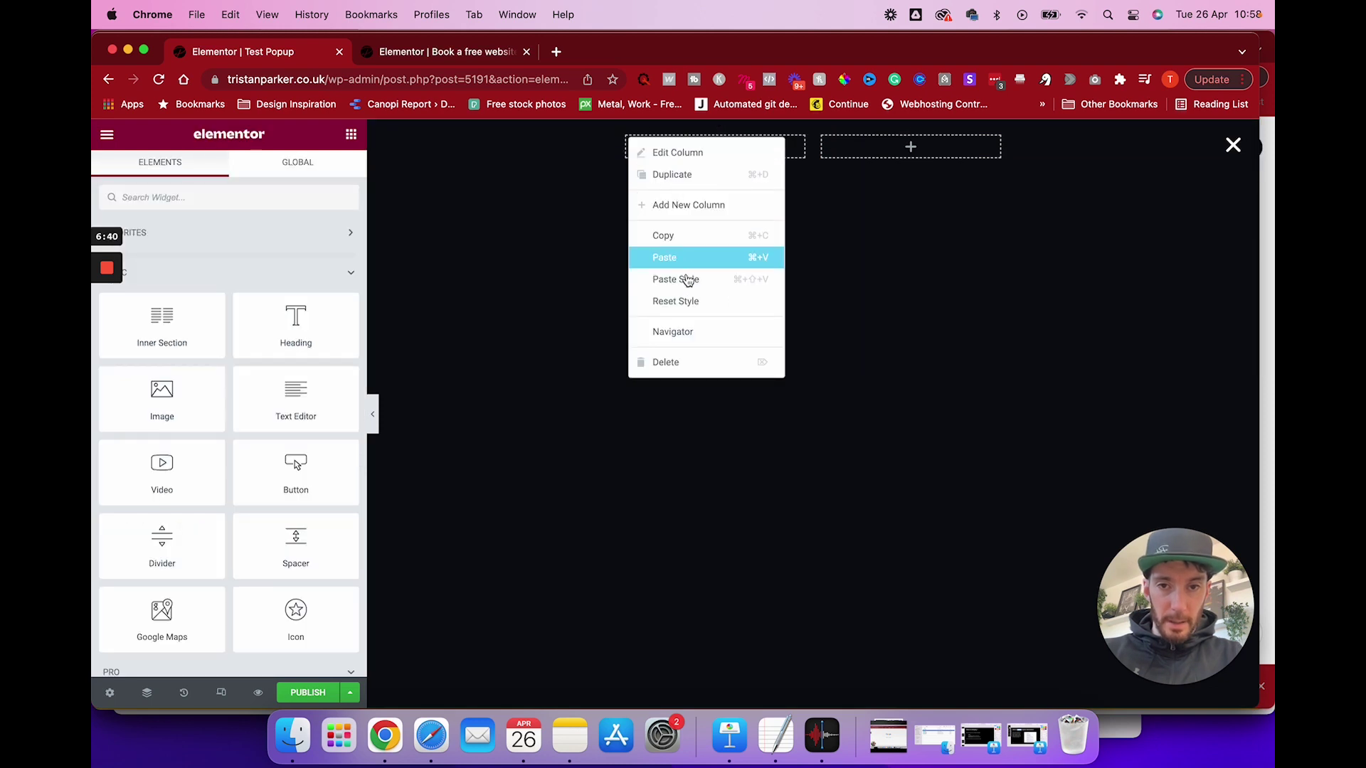
left_click(676, 362)
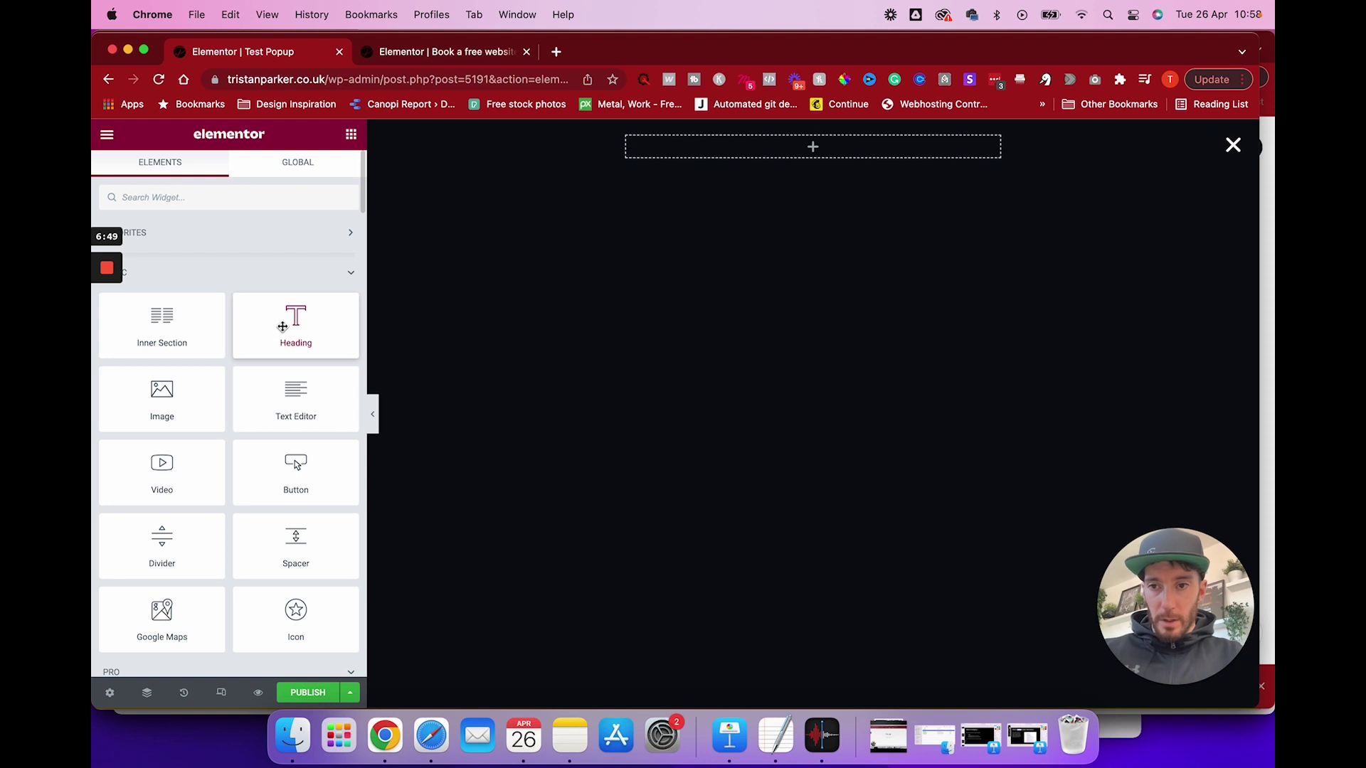
- Add a heading to the column reading 'Request a quote'
left_click_drag(283, 327, 681, 153)
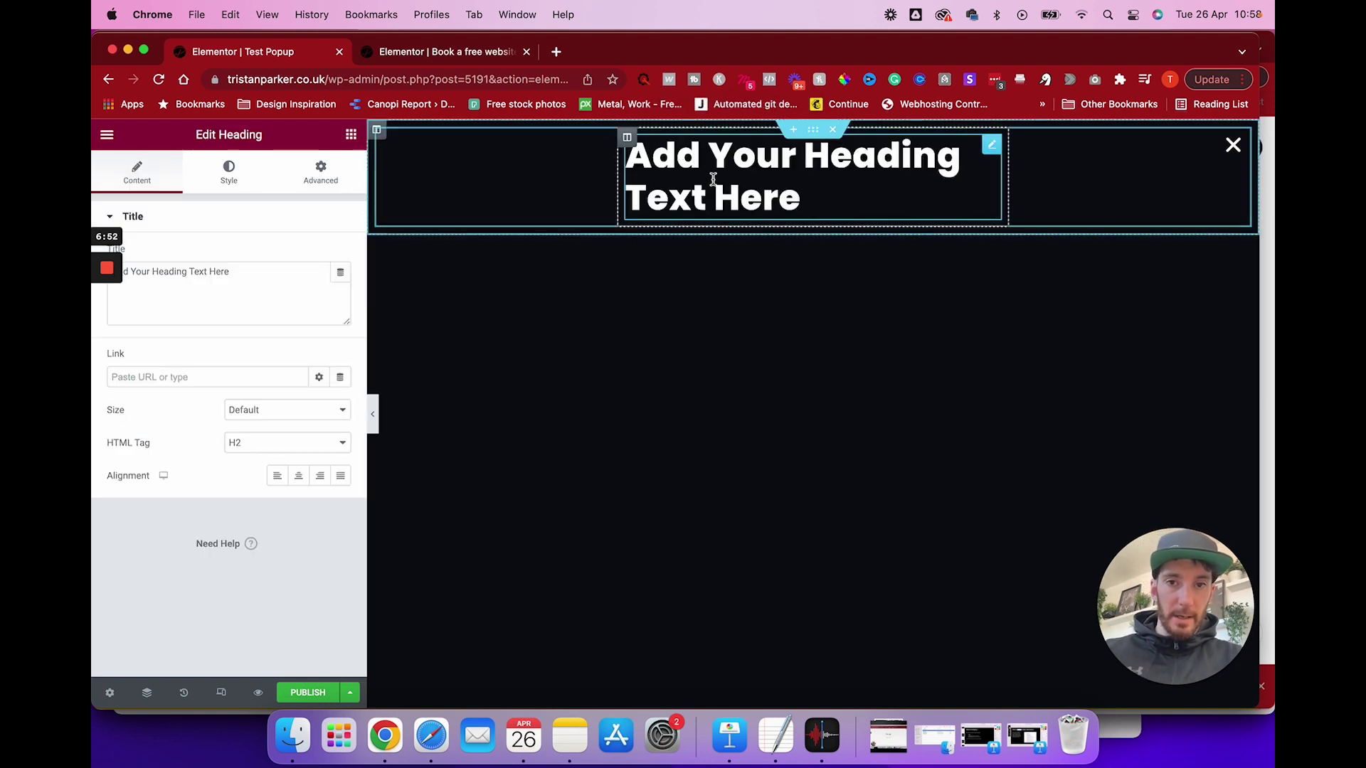
left_click(281, 297)
key("super+a")
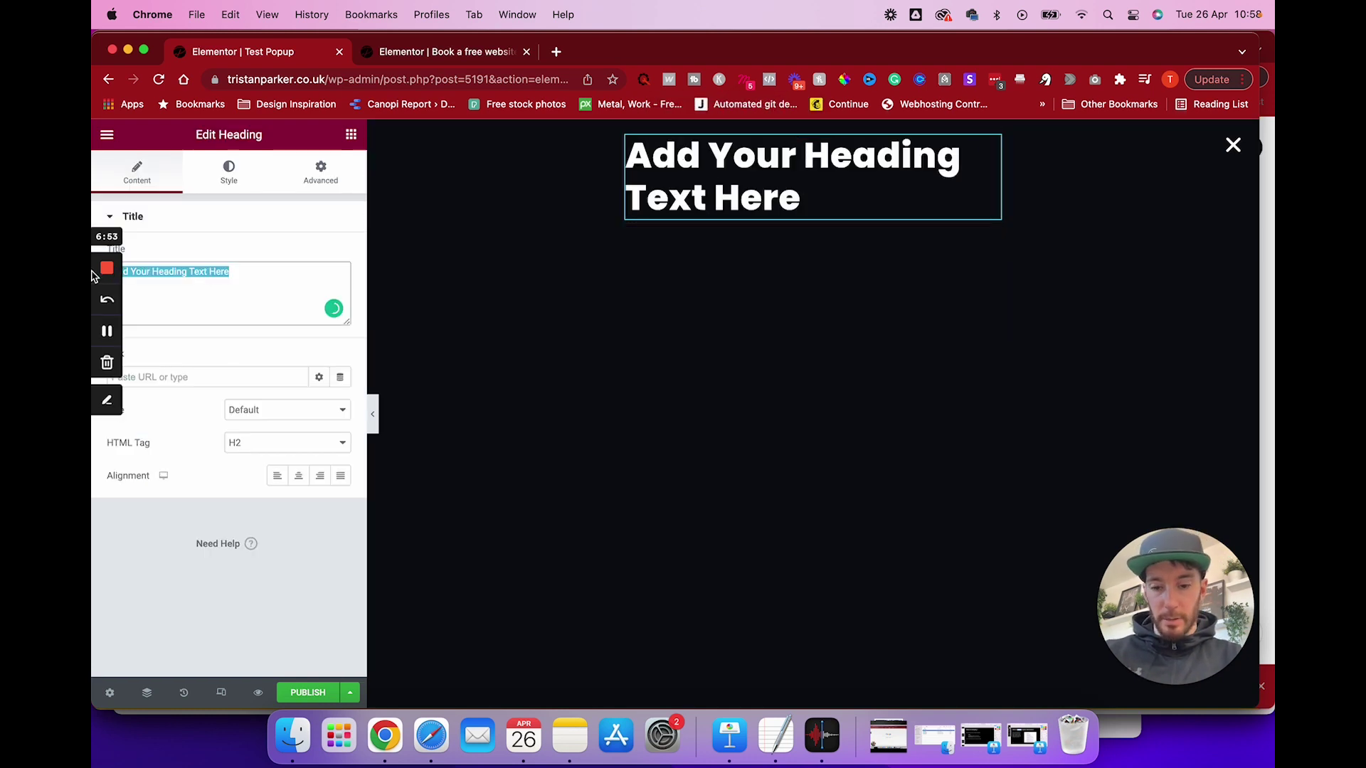
type("Request a quote")
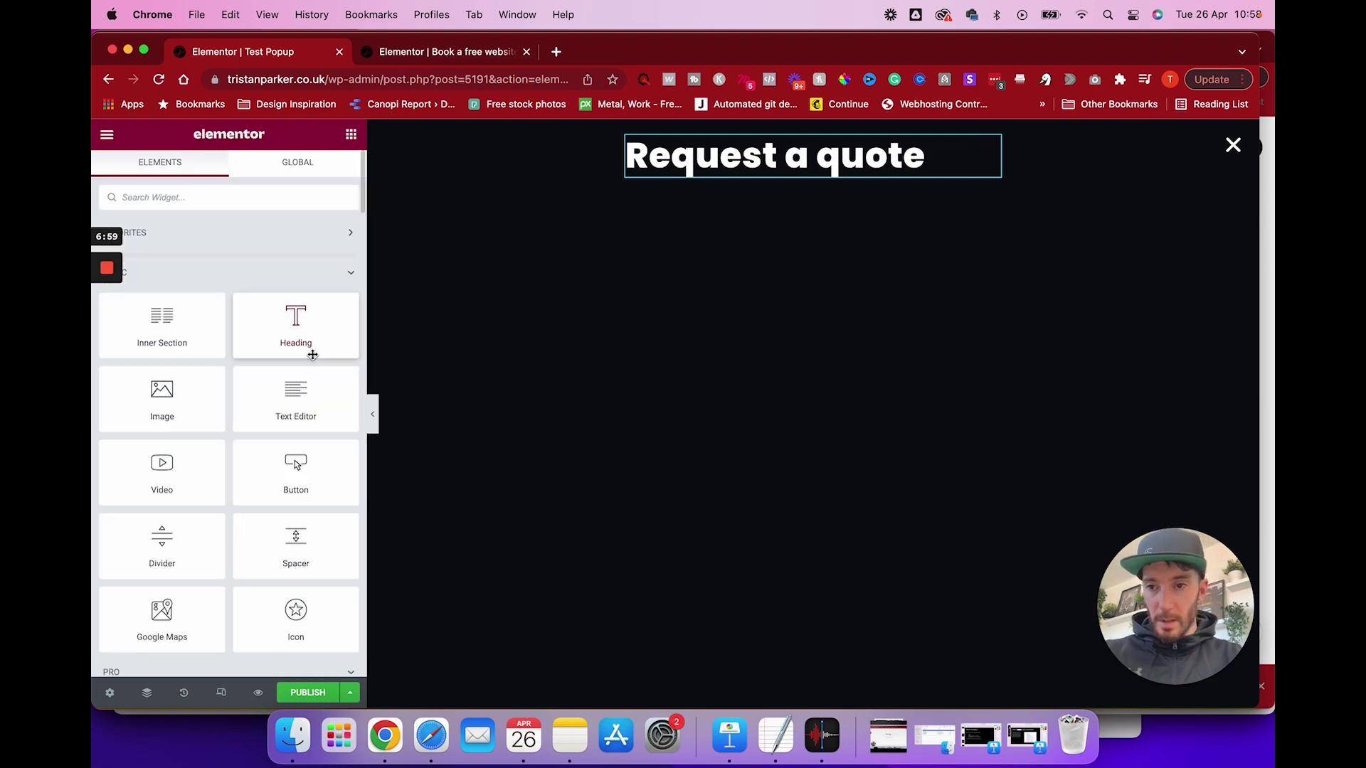
- Add a Text Editor paragraph and a Form widget beneath the heading
left_click_drag(293, 392, 711, 210)
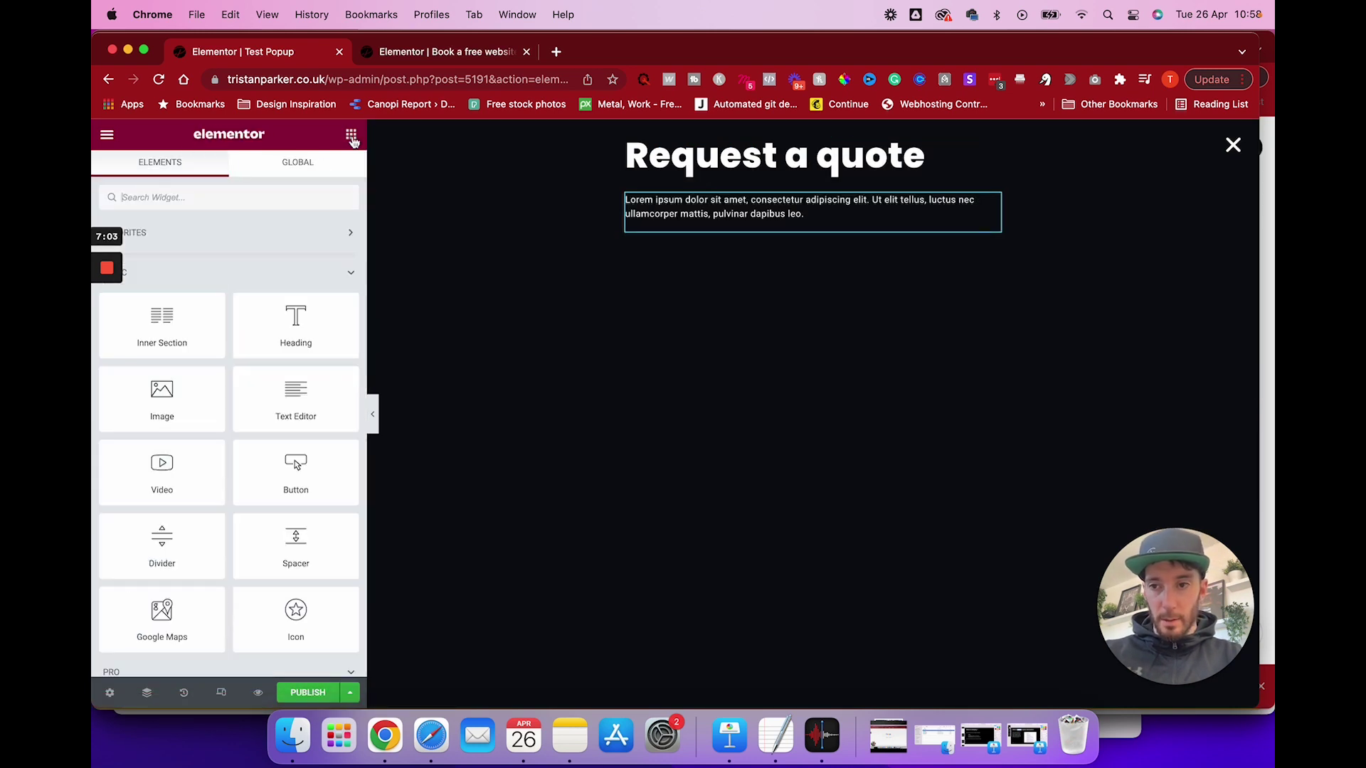
scroll(304, 442, "down", 1)
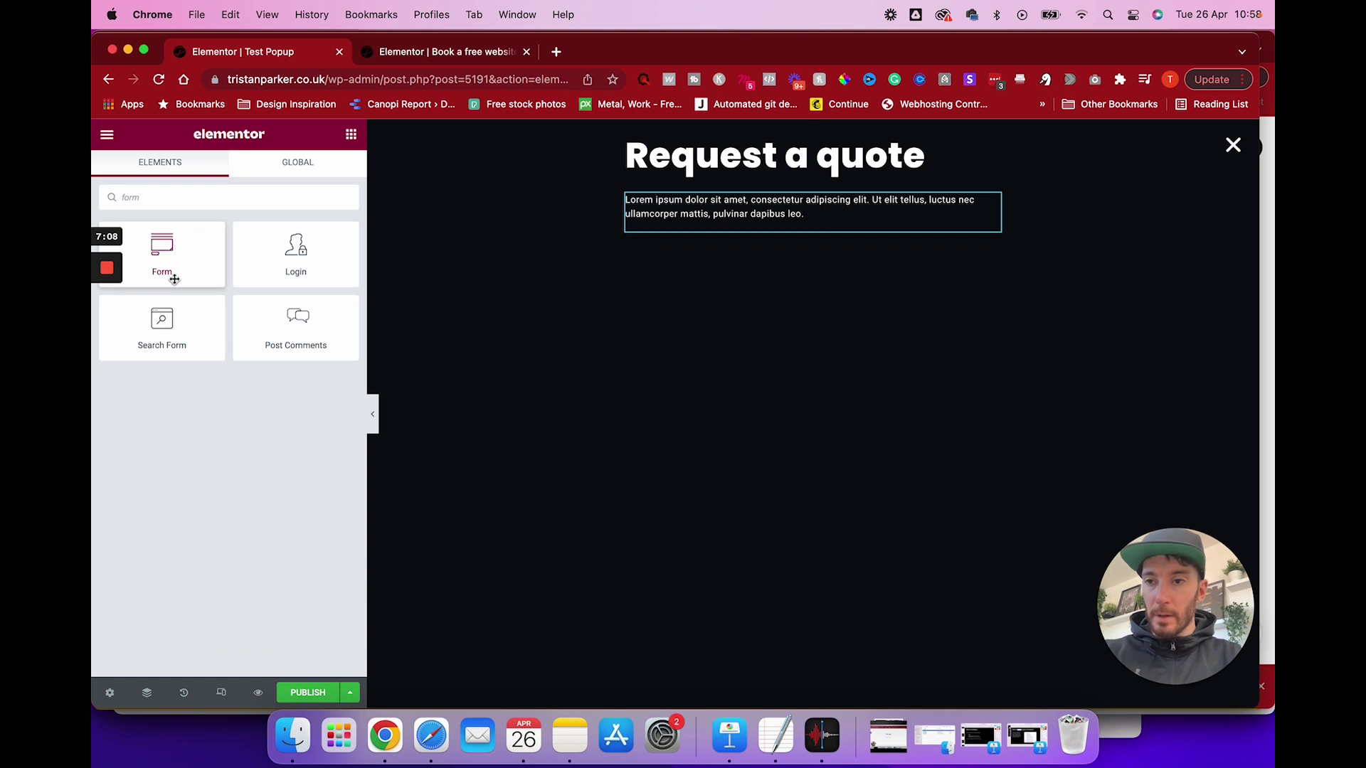
left_click_drag(159, 249, 771, 242)
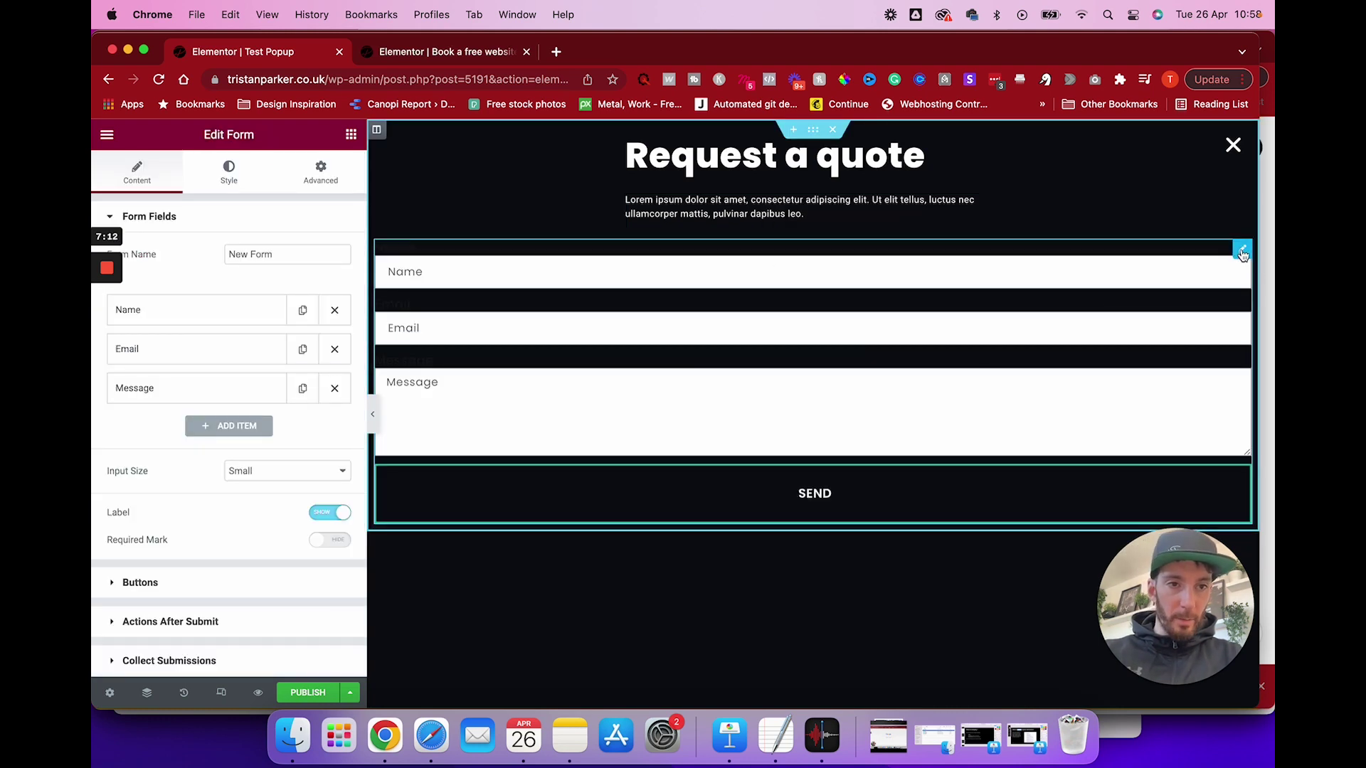
left_click_drag(1241, 249, 797, 225)
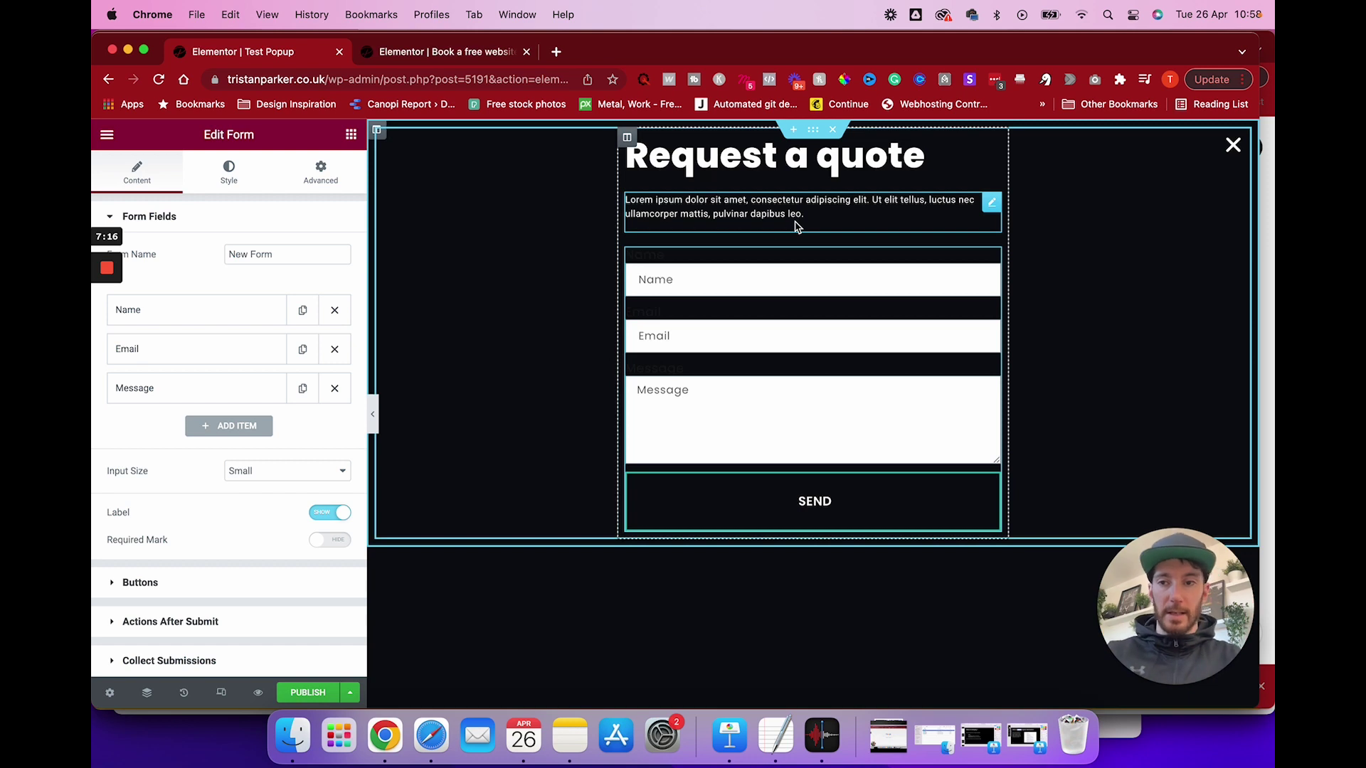
- Hide the labels on the quote form's fields
left_click(229, 173)
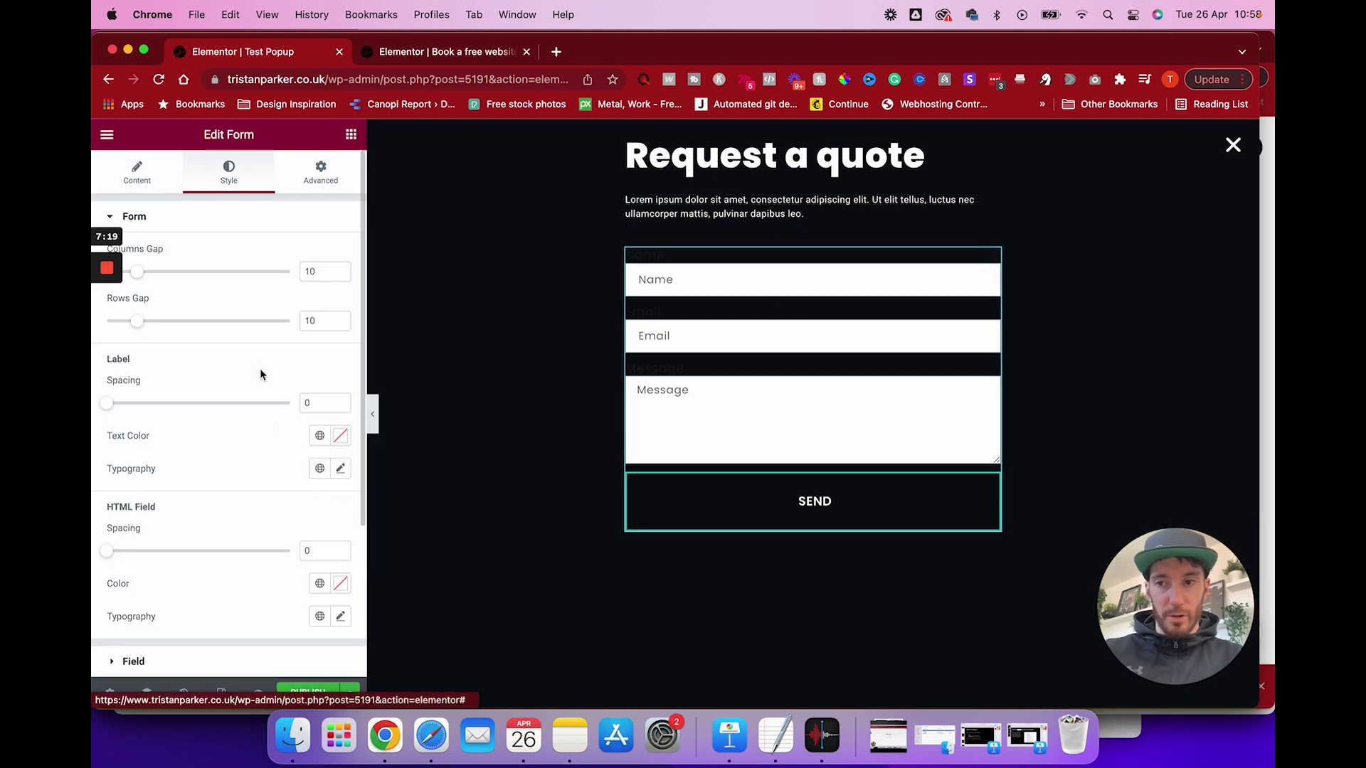
scroll(224, 402, "down", 2)
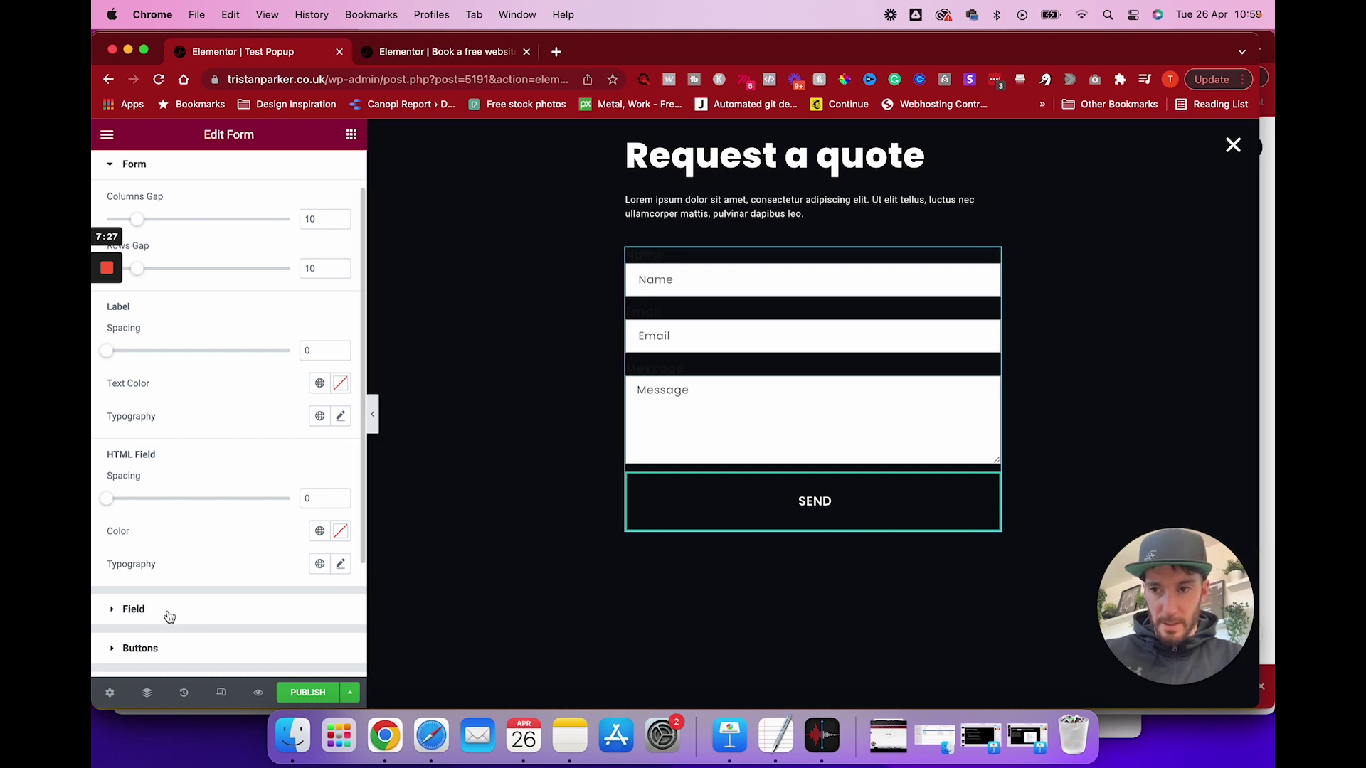
scroll(189, 445, "up", 2)
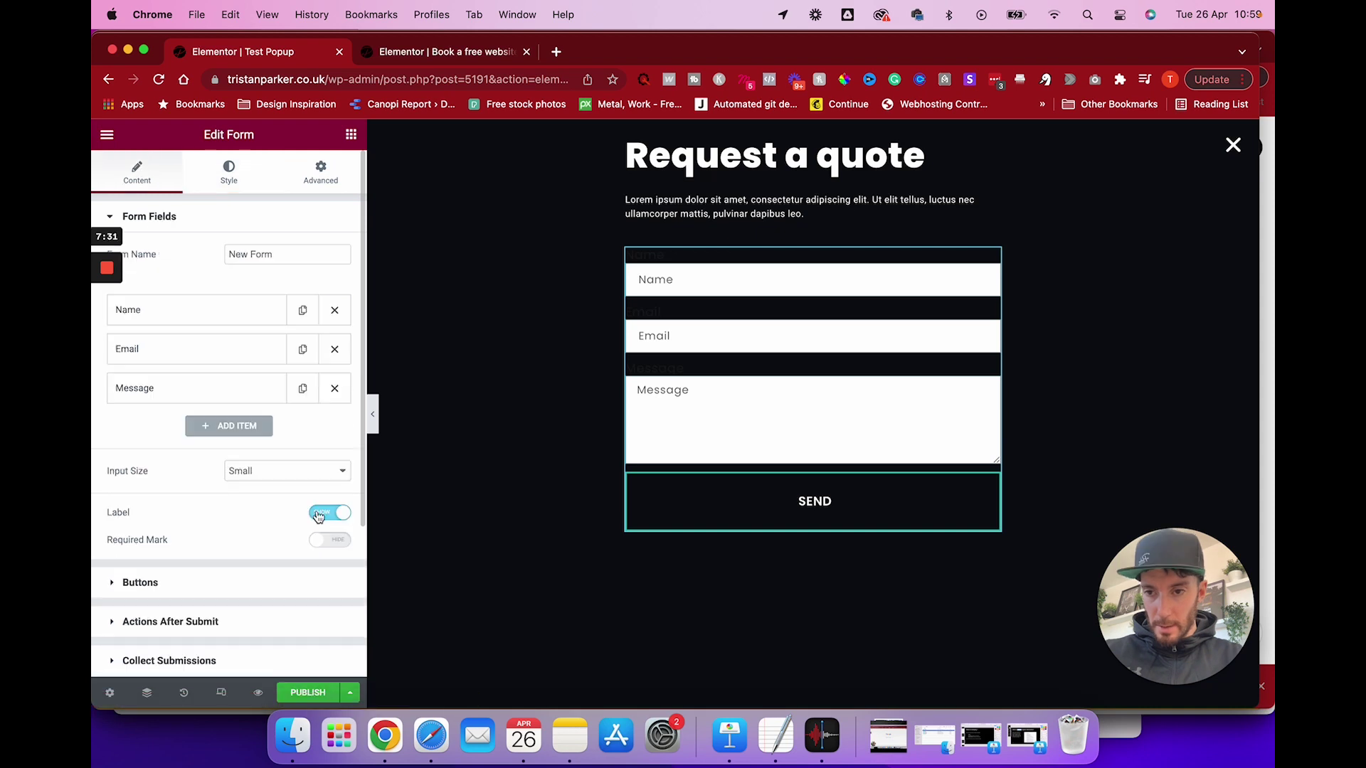
left_click(320, 515)
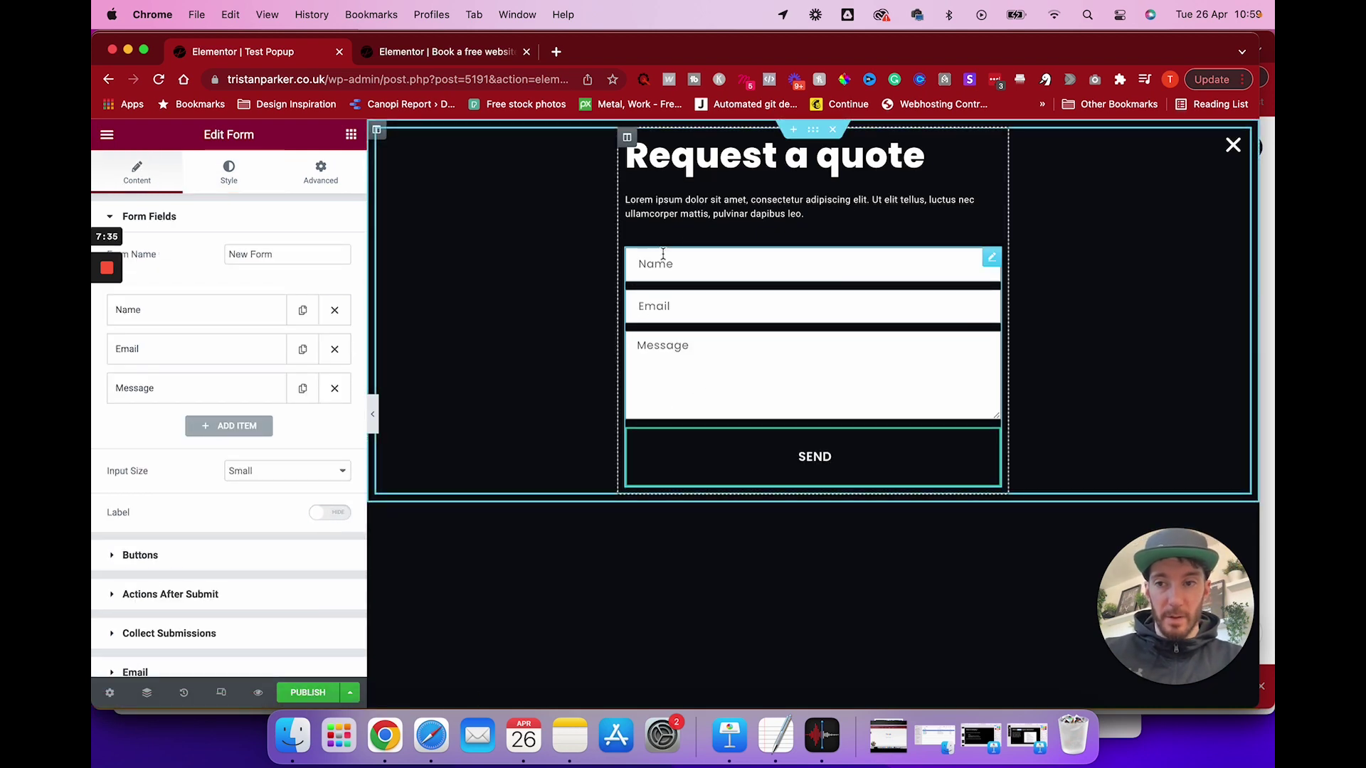
- Set the first form field's label and placeholder both to 'Full Name'
left_click(186, 315)
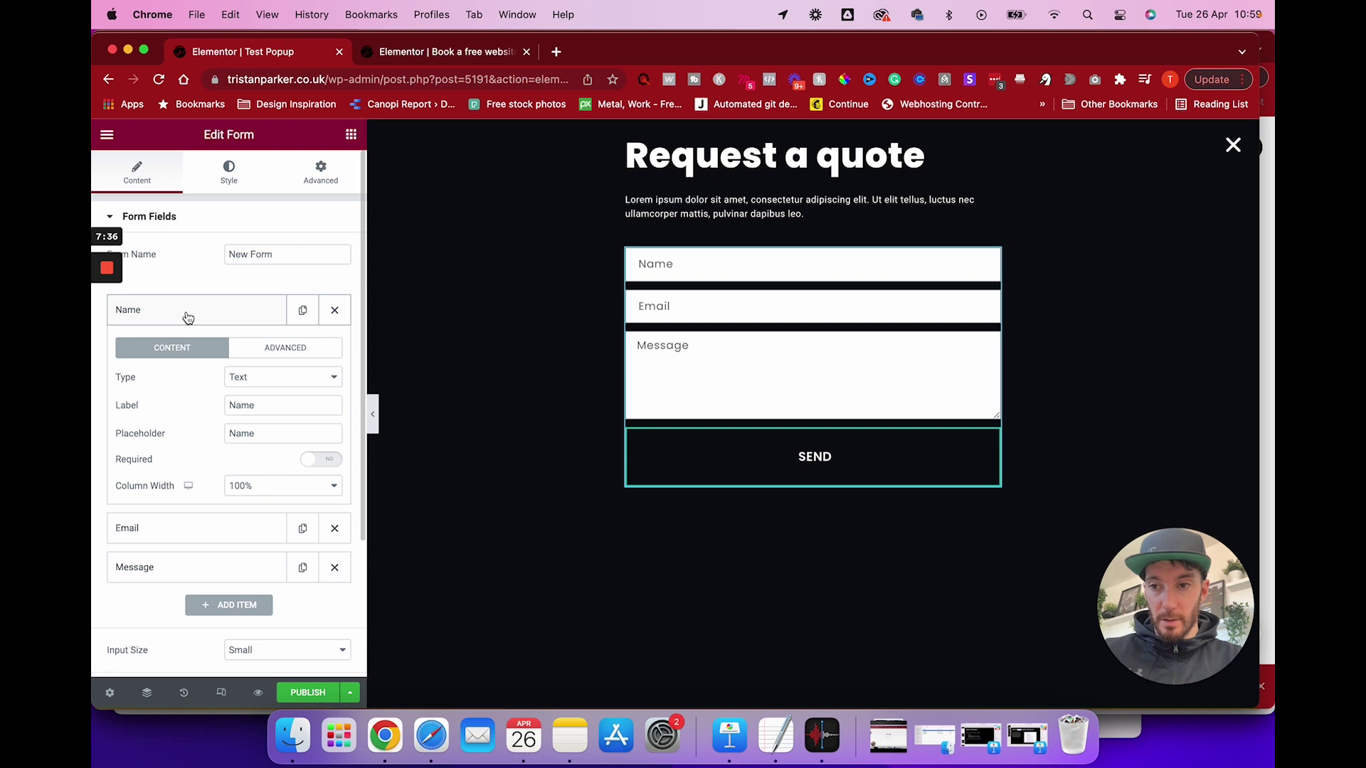
left_click(269, 406)
key("super+Left")
type("Full")
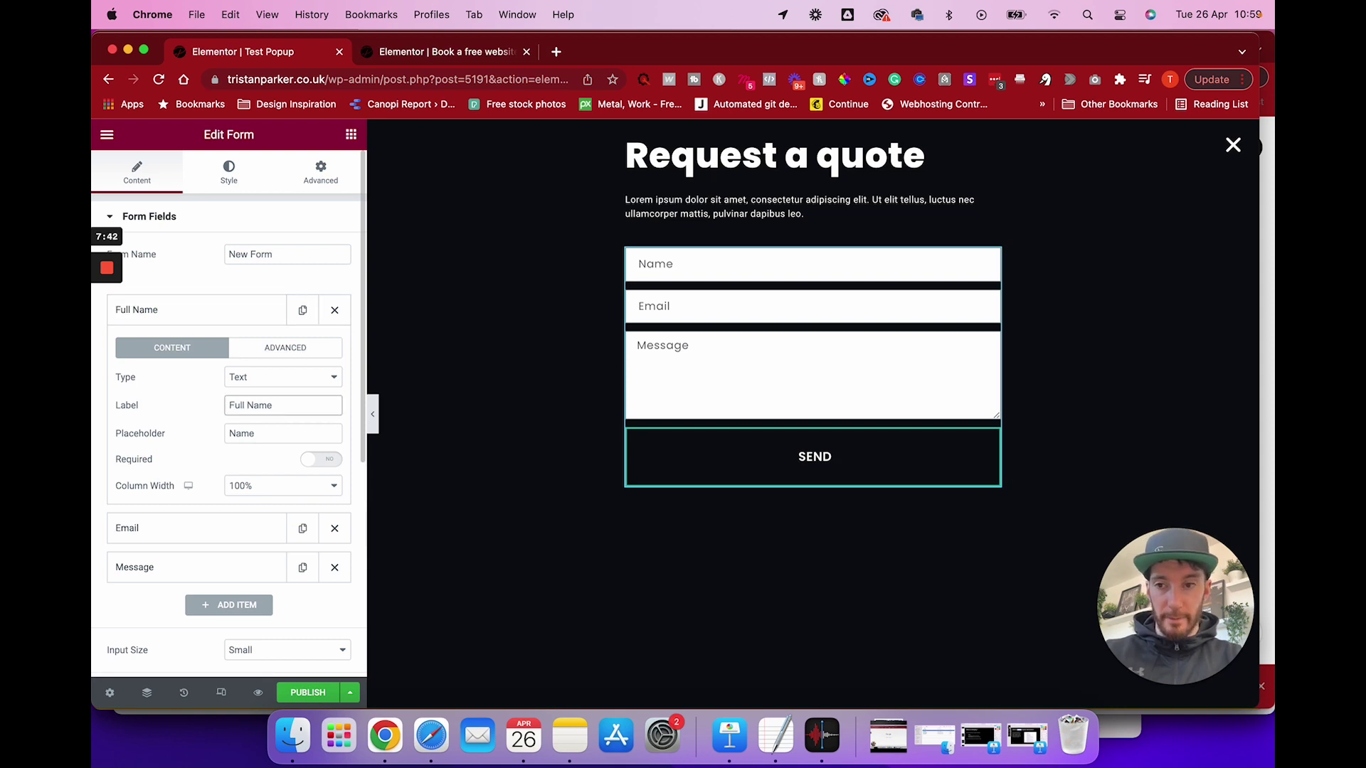
key("super+a")
key("super+c")
left_click(265, 432)
key("super+a")
key("super+v")
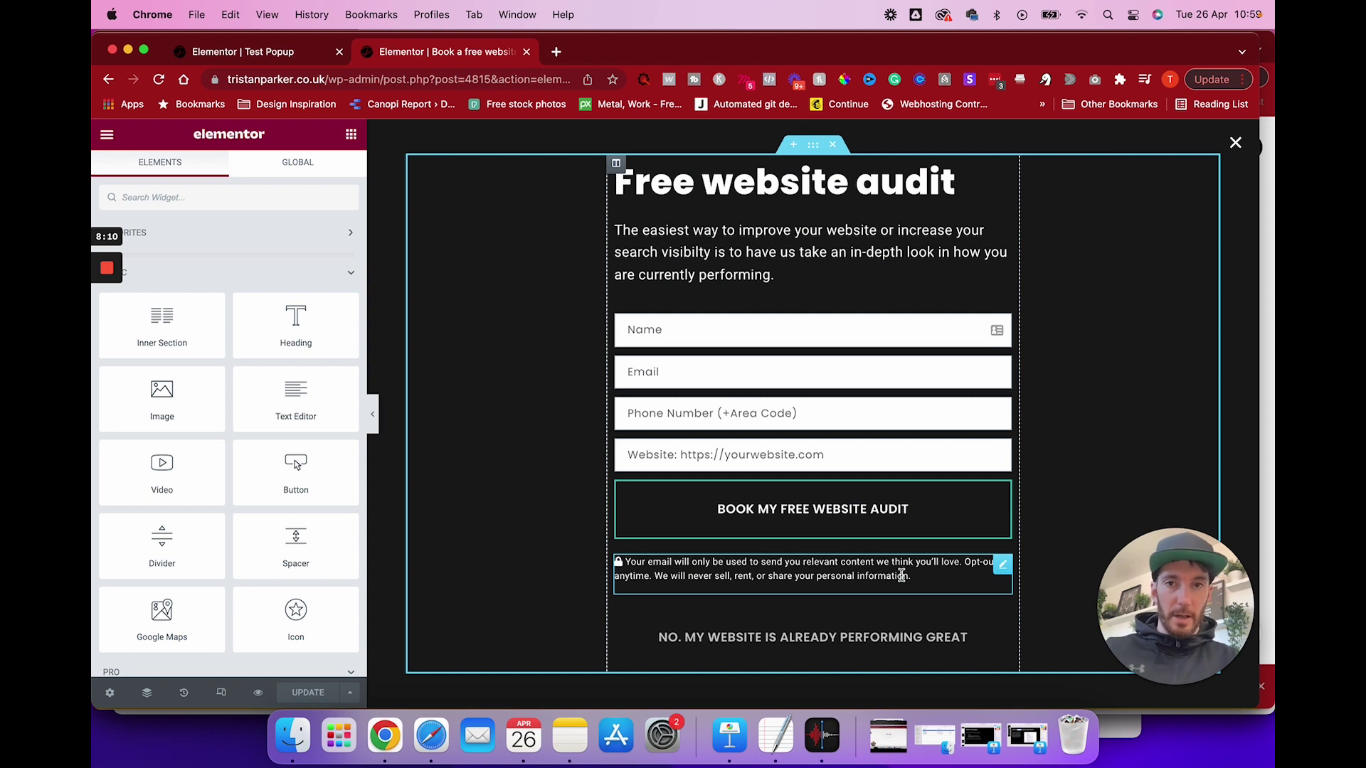
- Copy the email privacy disclaimer from the audit popup and paste it under the Test Popup form
right_click(1003, 566)
left_click(1052, 530)
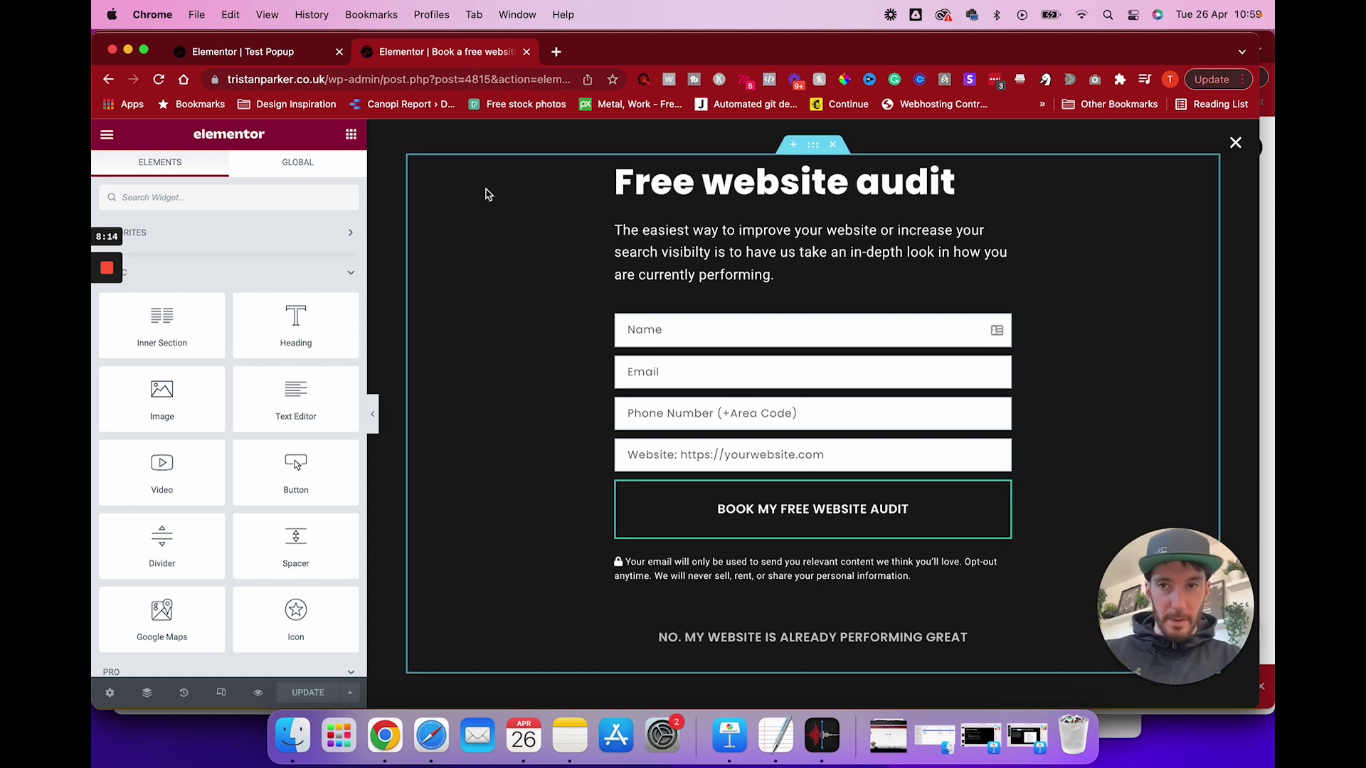
left_click(299, 57)
key("super+v")
- Copy the NO. MY WEBSITE IS ALREADY PERFORMING GREAT button and paste it below the disclaimer
left_click(455, 52)
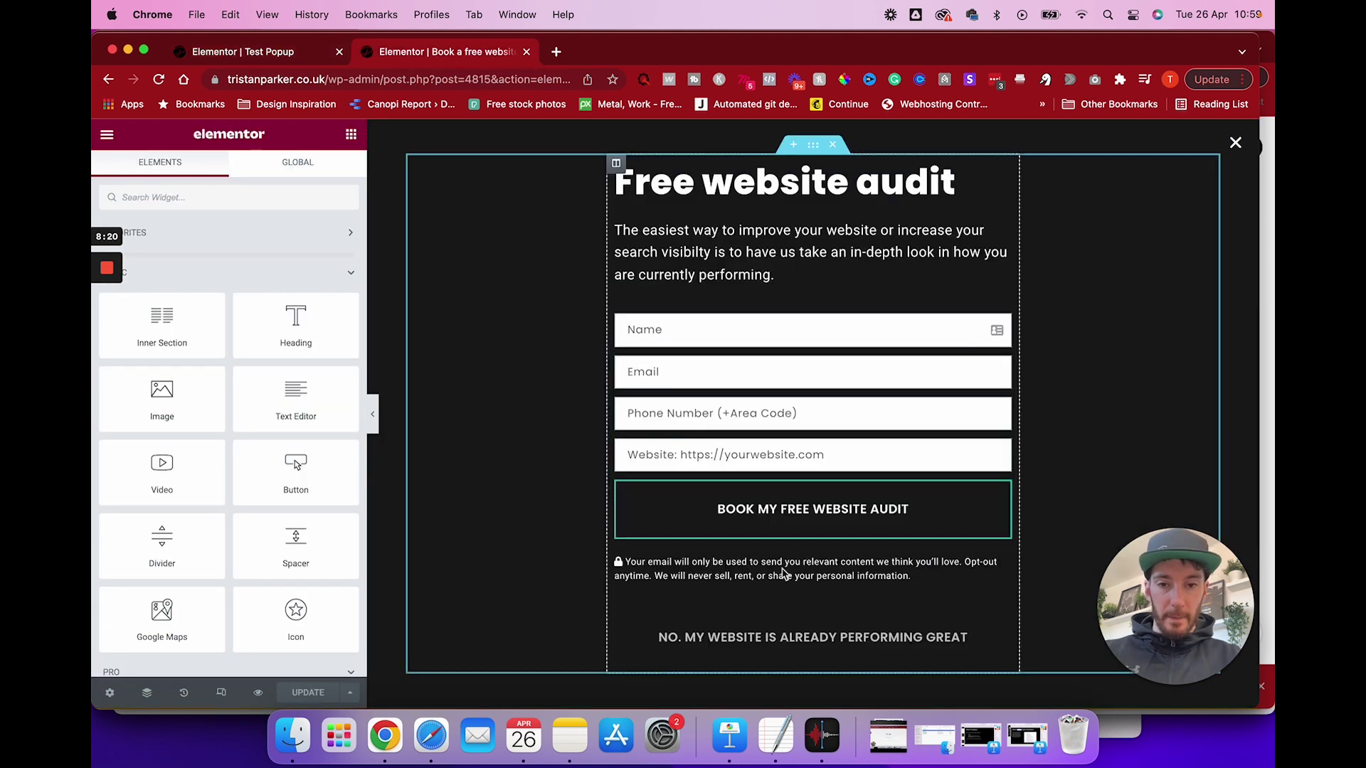
right_click(939, 640)
left_click(940, 534)
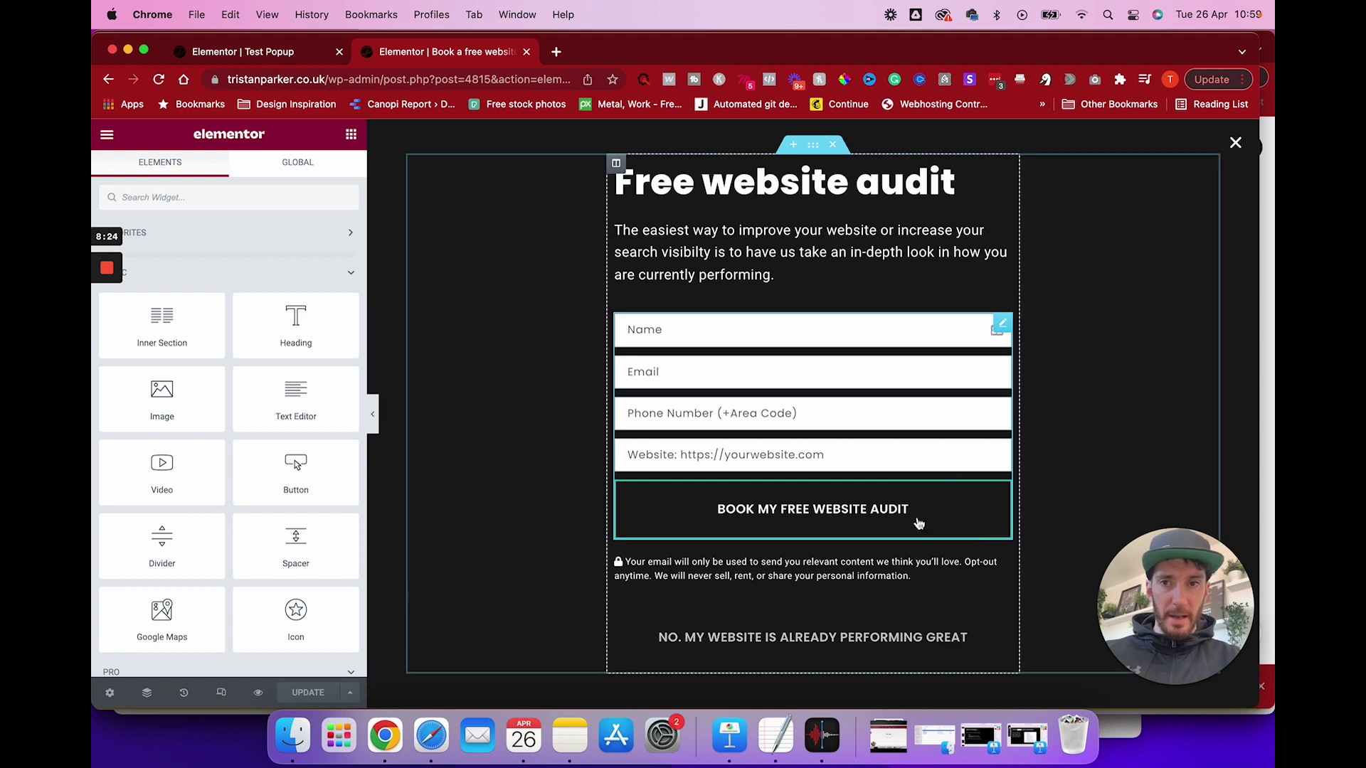
left_click(270, 51)
right_click(783, 519)
left_click(856, 557)
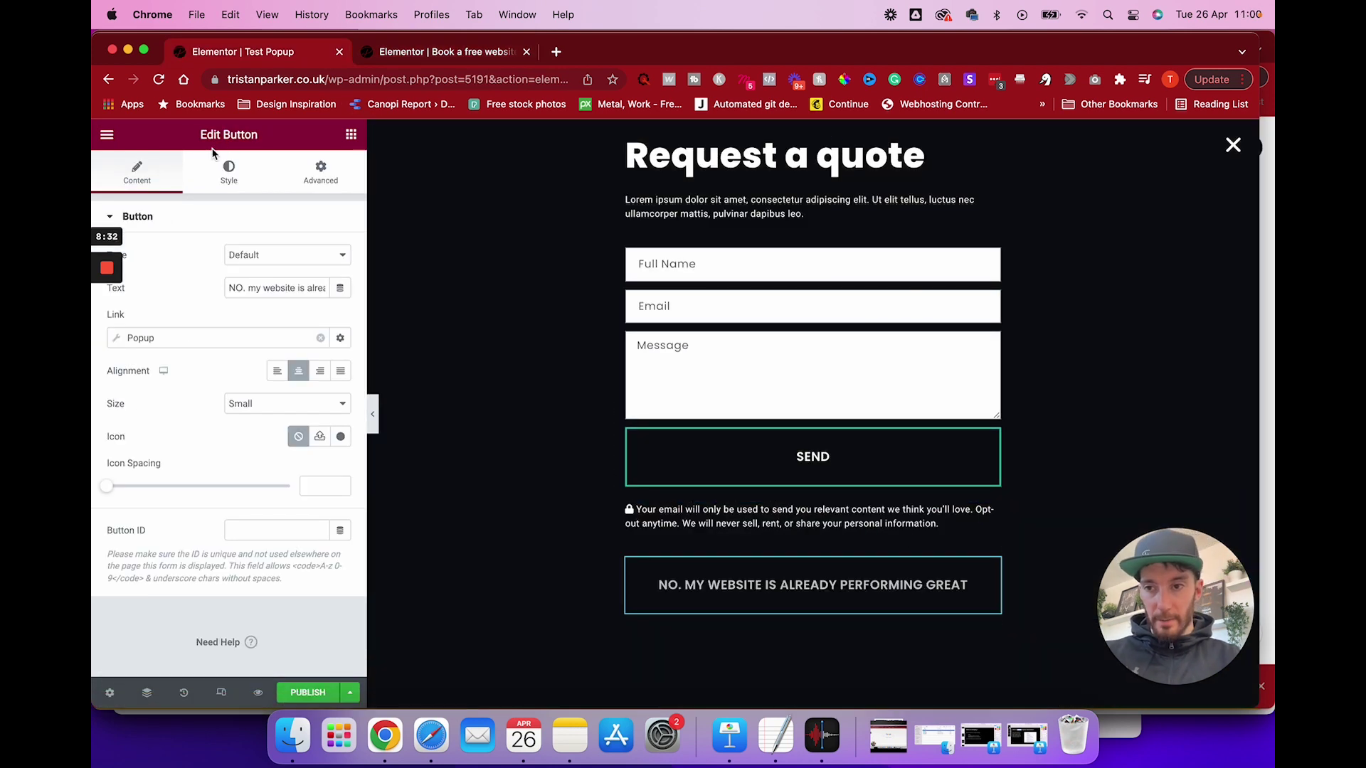
- Relink the NO button to a Popup dynamic tag set to Close Popup, with Don't Show Again off
left_click(320, 339)
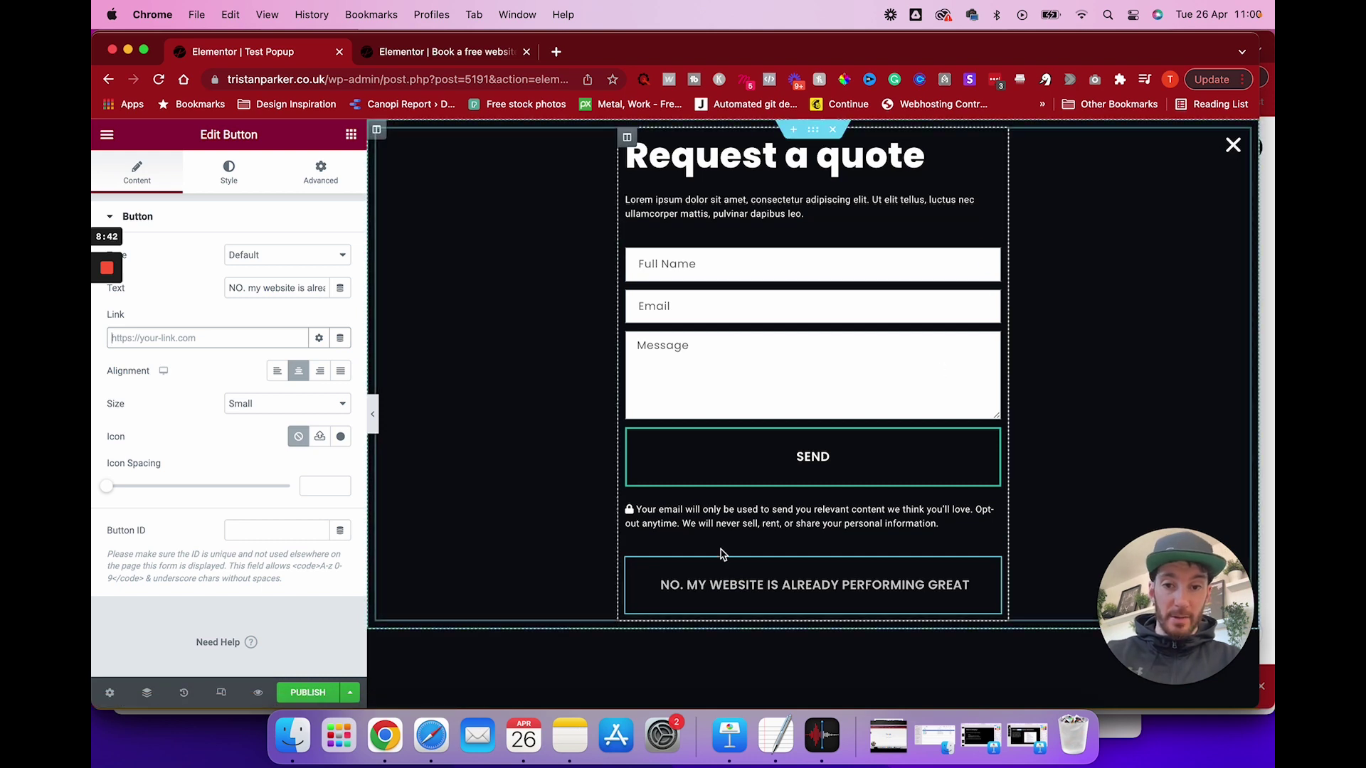
left_click(338, 340)
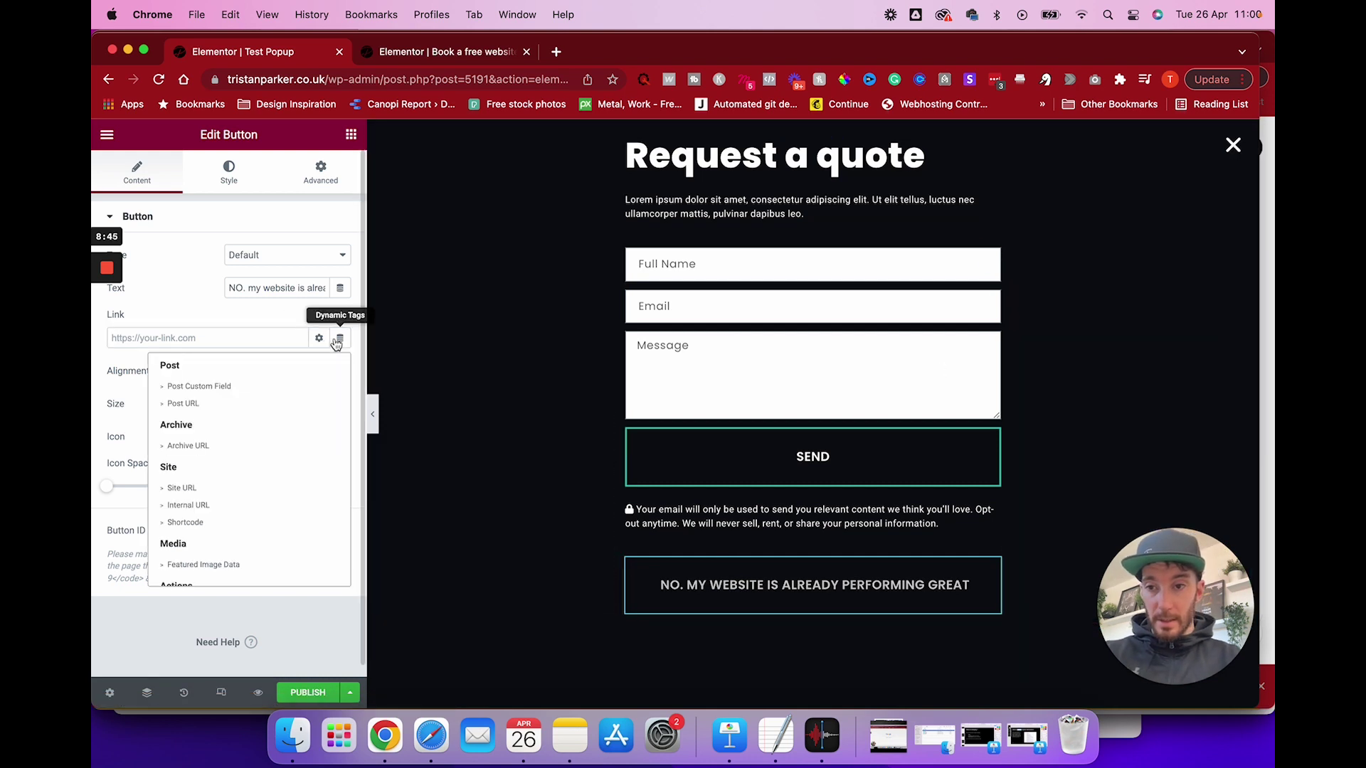
scroll(256, 387, "down", 4)
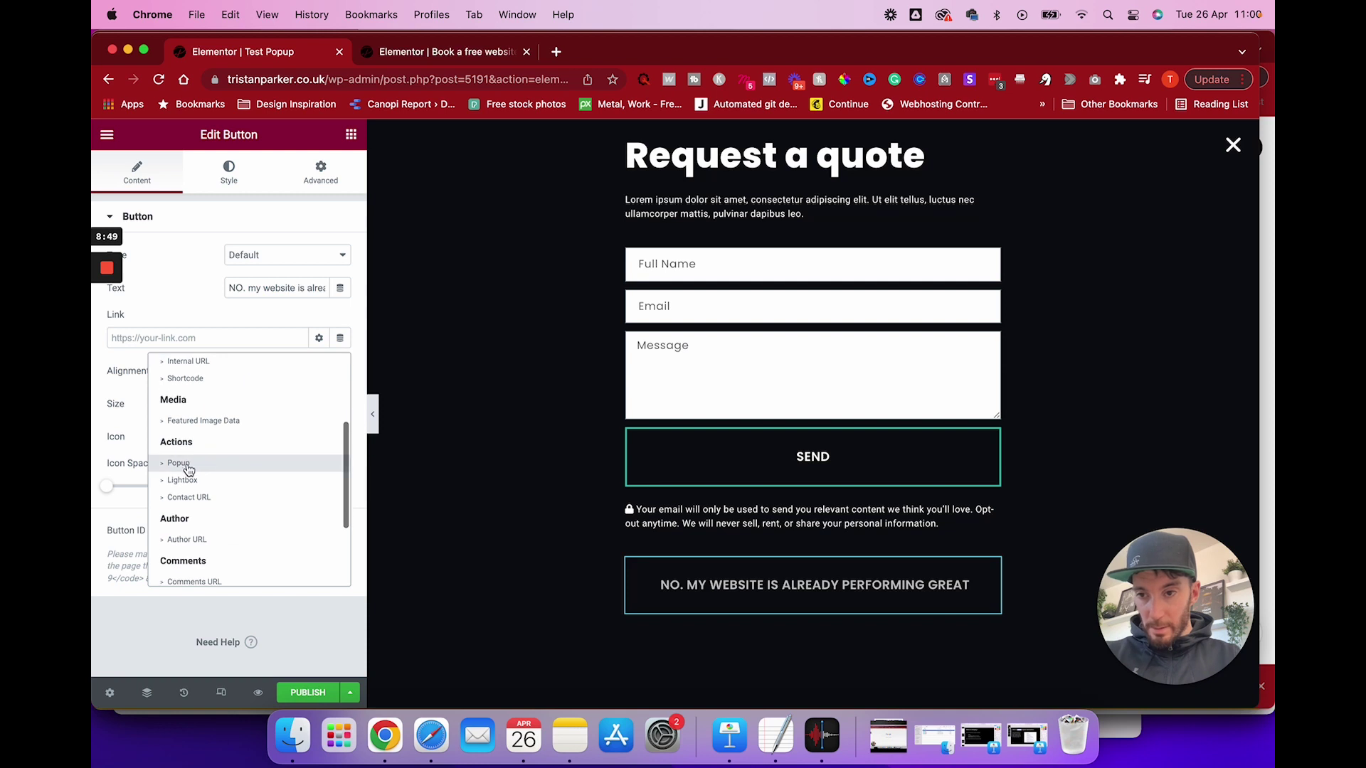
left_click(183, 464)
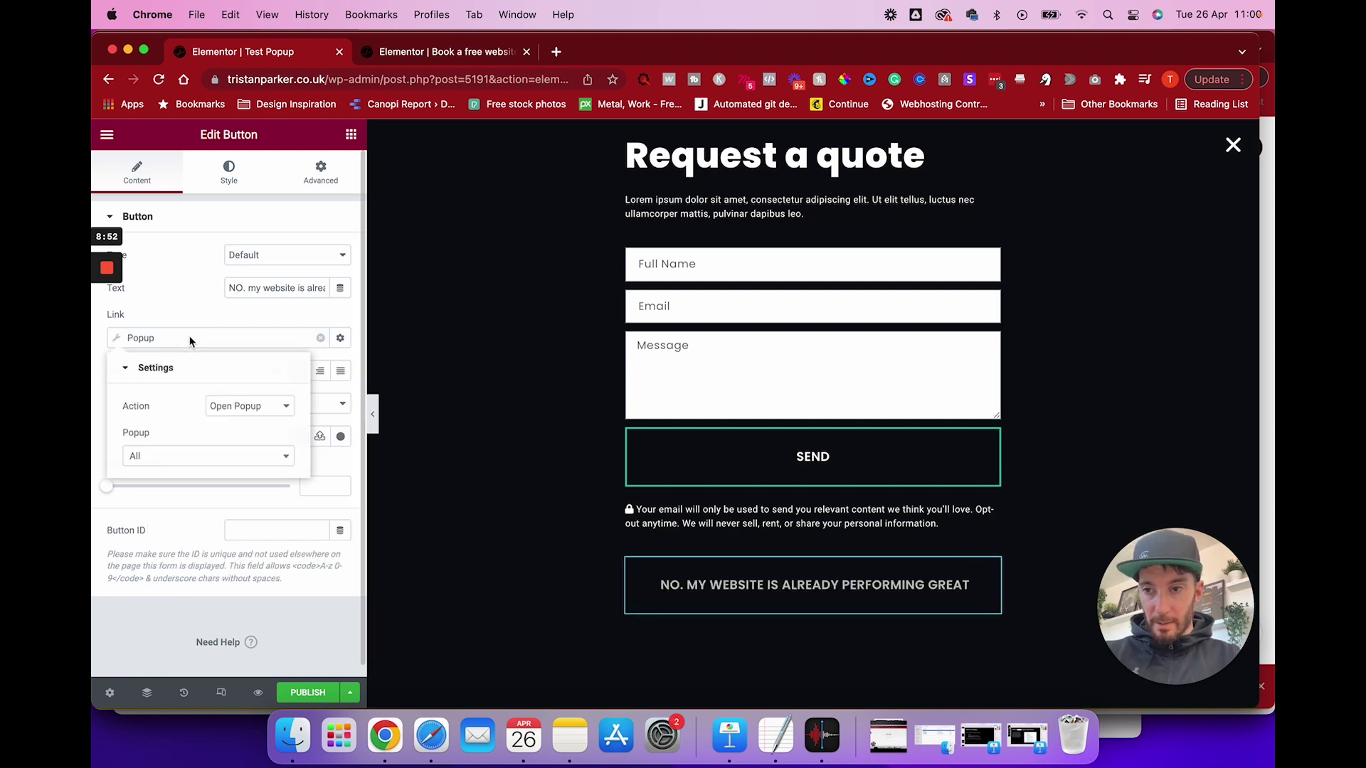
left_click(249, 405)
left_click(245, 420)
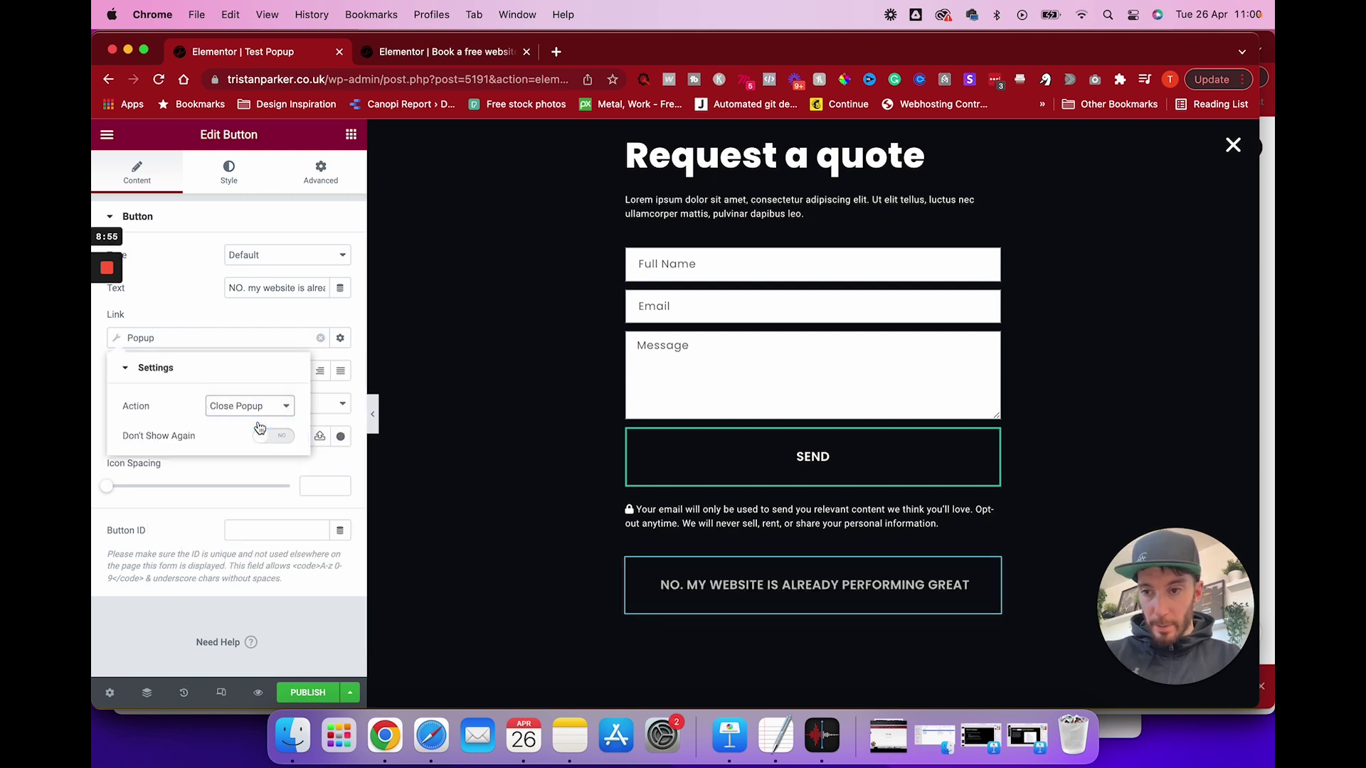
left_click(273, 436)
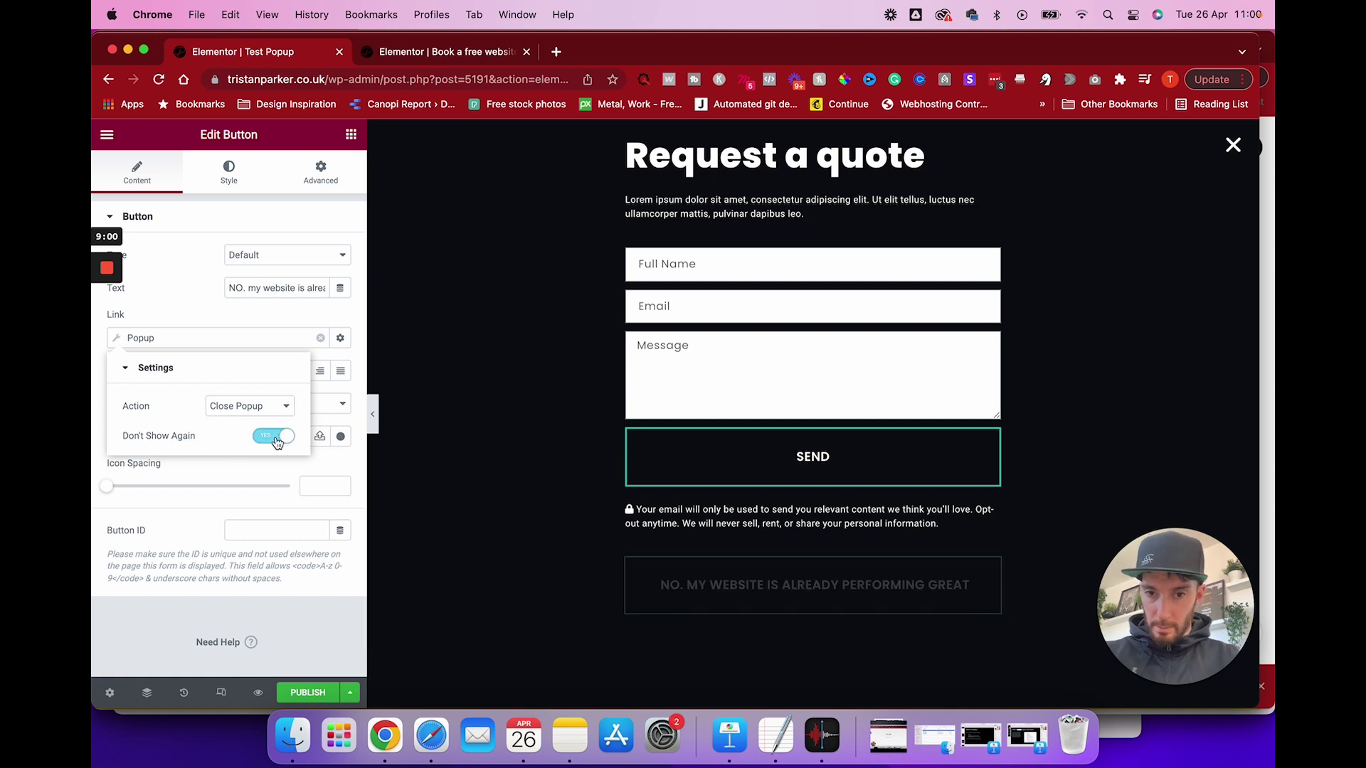
left_click(273, 436)
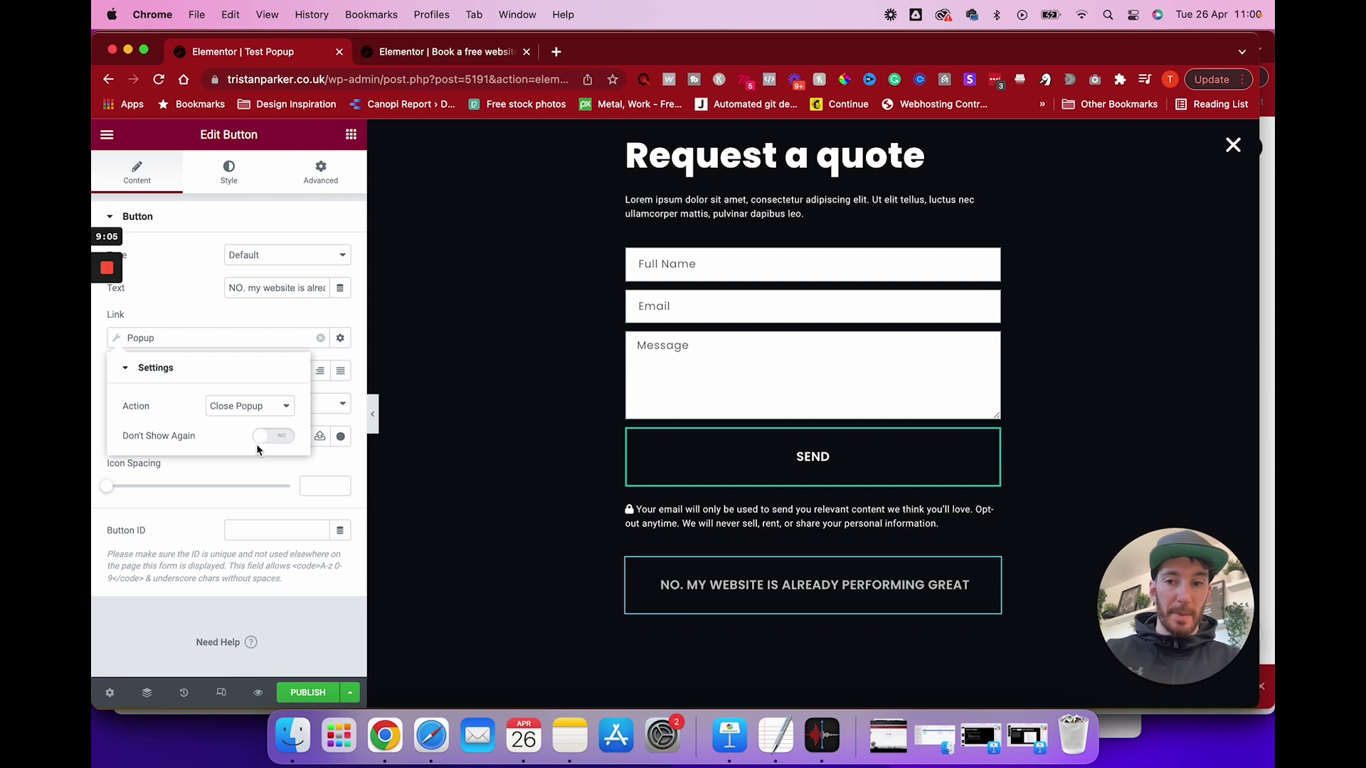
left_click(356, 403)
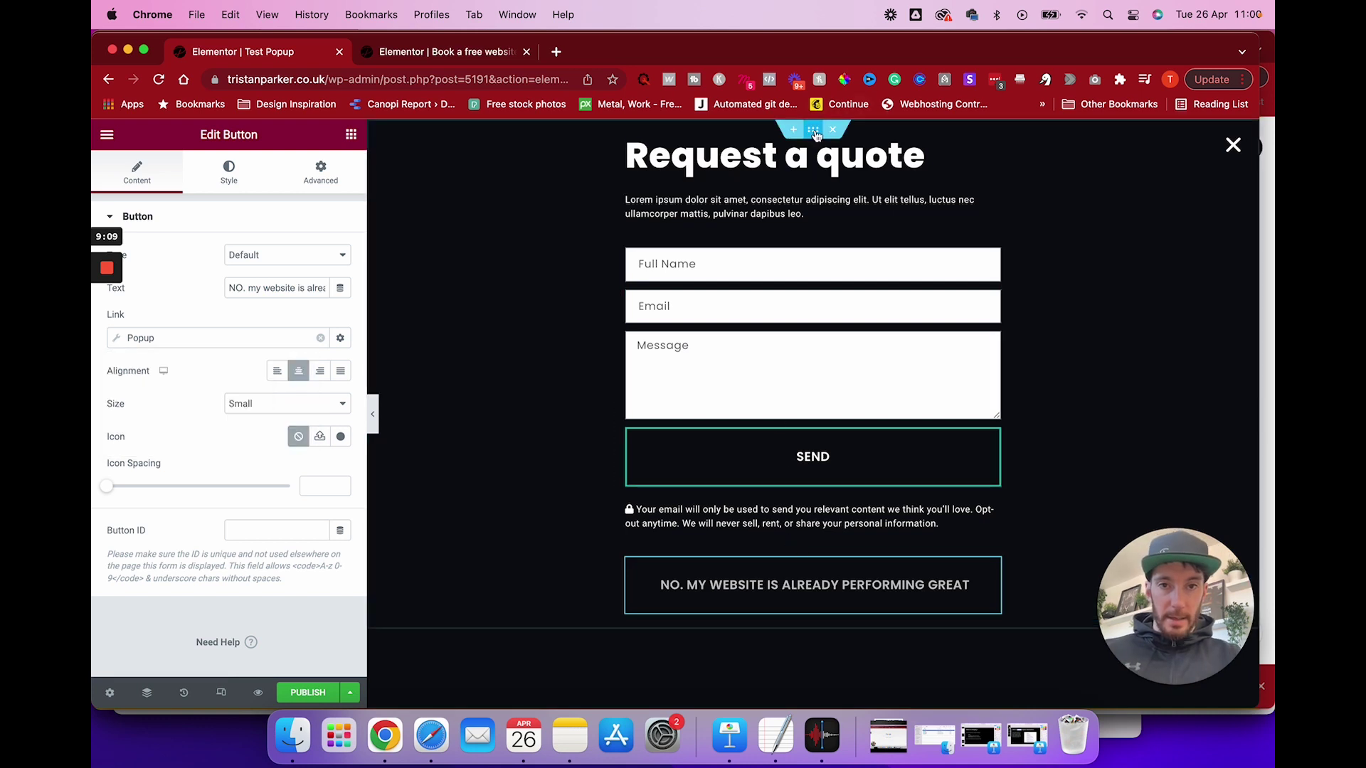
- Set the Test Popup's Content Position to Center in Popup Settings
left_click(110, 692)
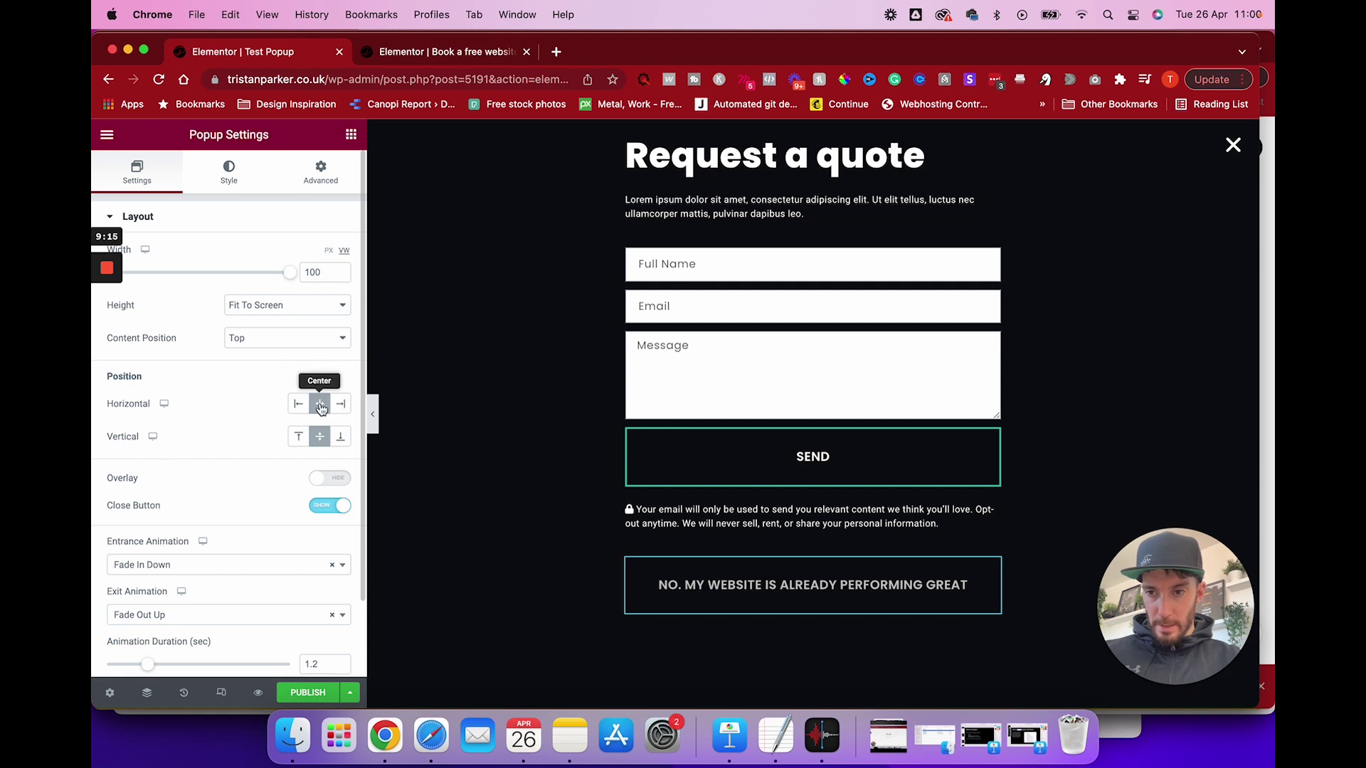
left_click(287, 340)
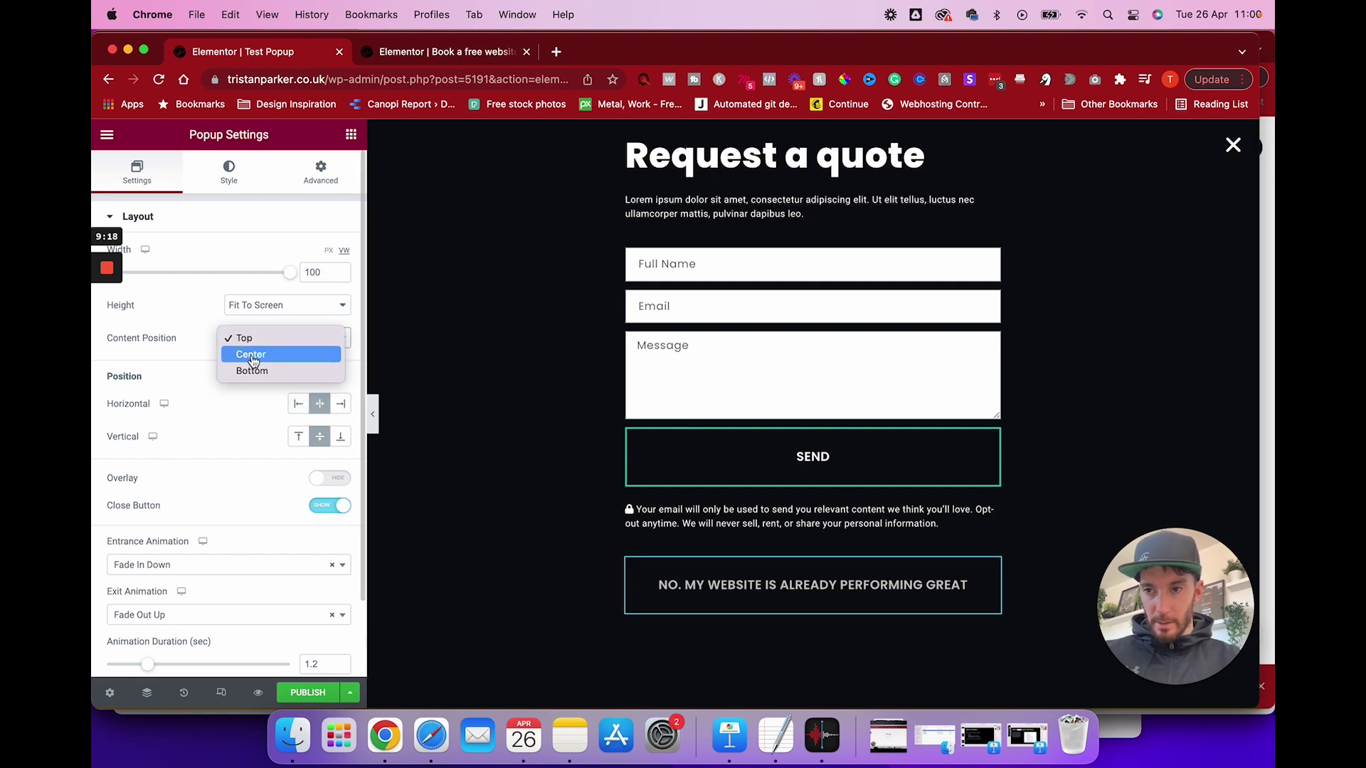
left_click(253, 354)
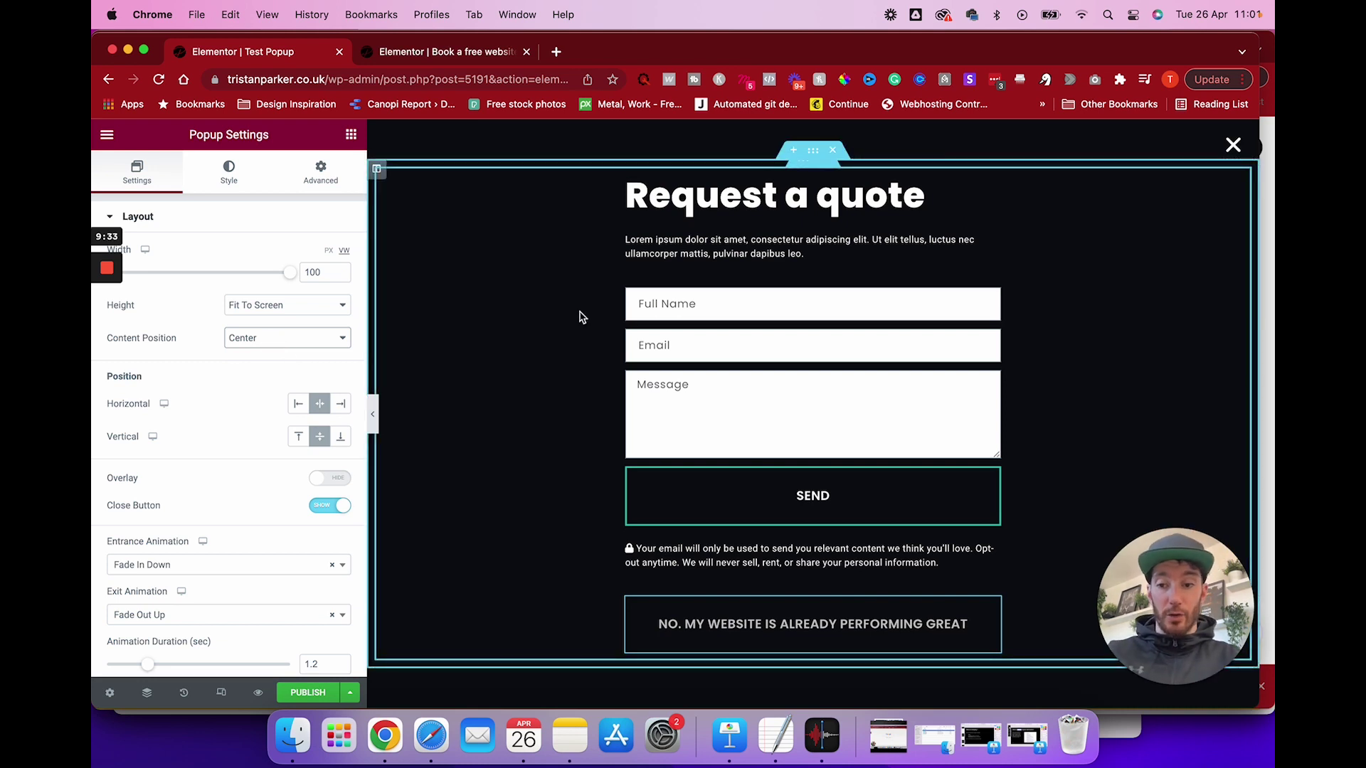
- Publish the Test Popup, add and then remove an Entire Site condition, and save with no triggers
left_click(317, 693)
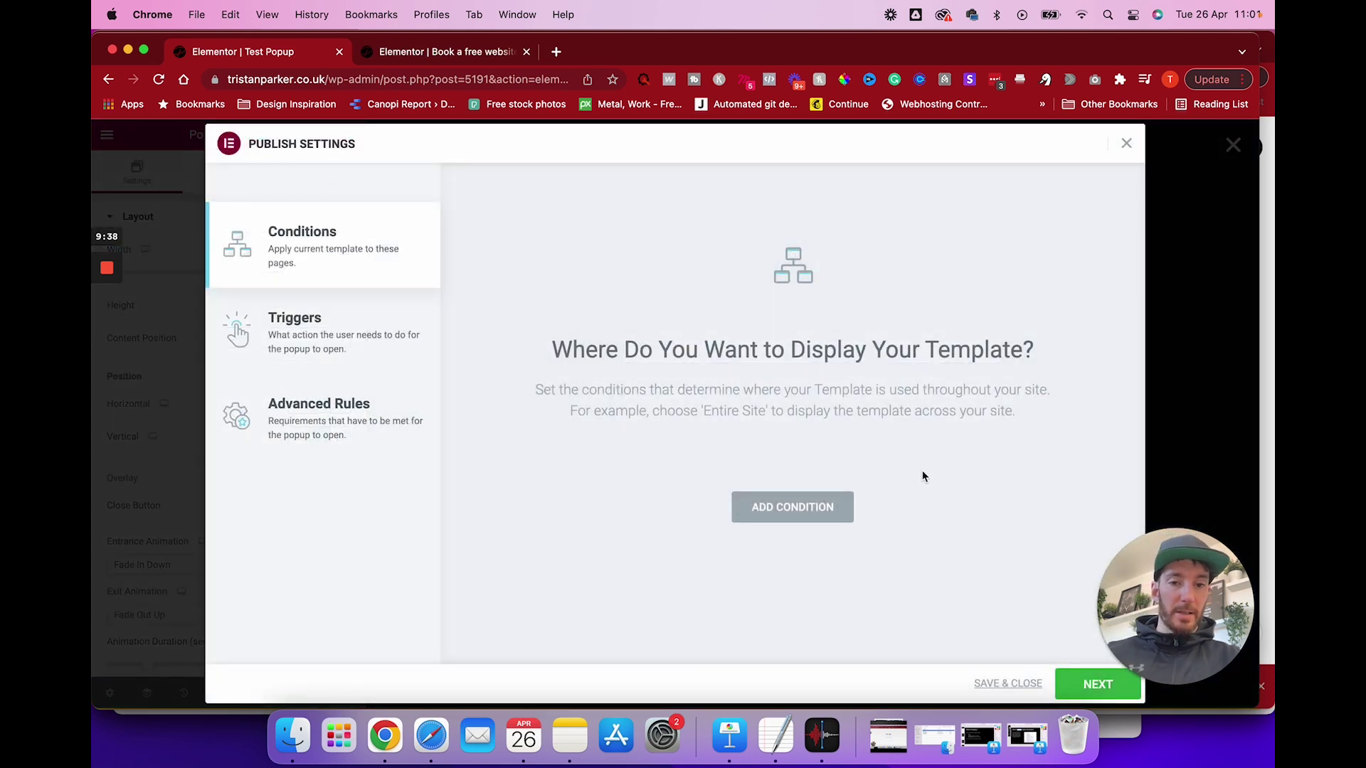
left_click(800, 497)
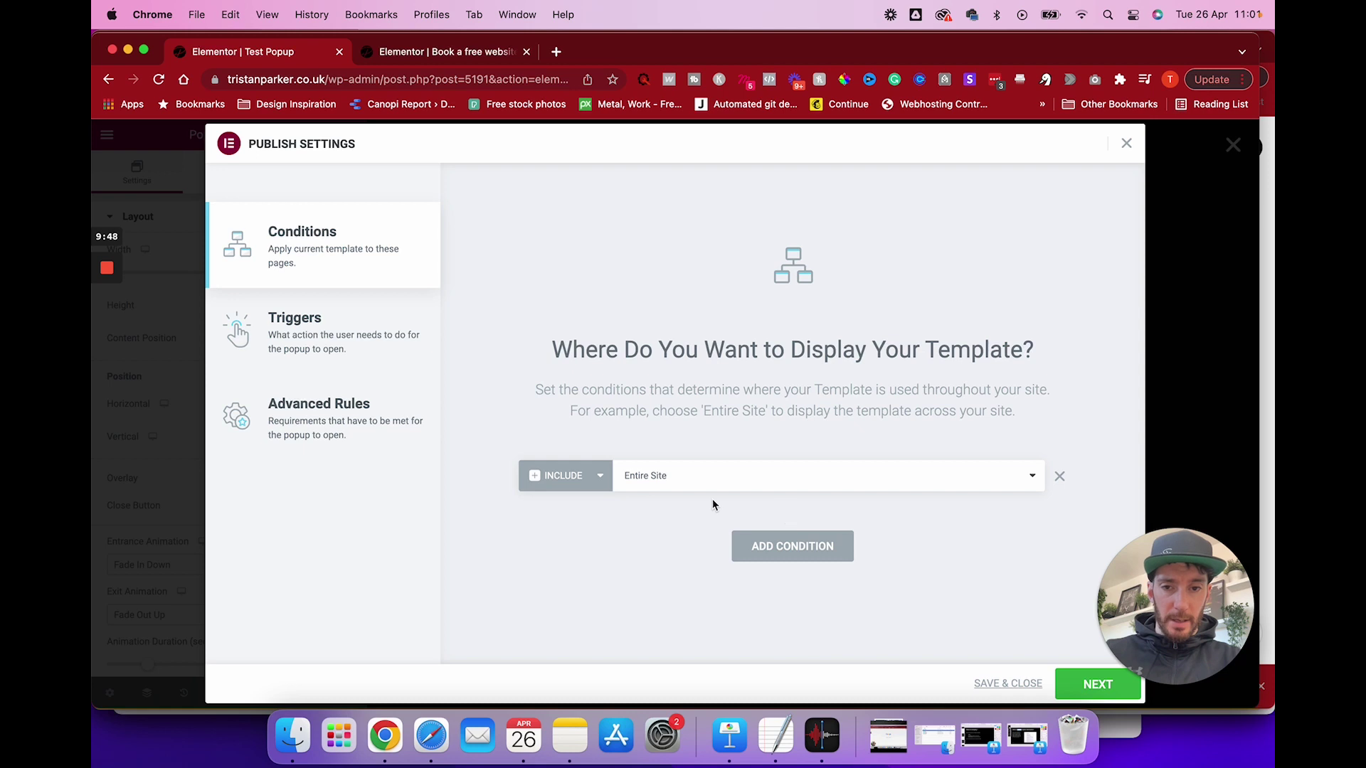
left_click(717, 476)
left_click(717, 476)
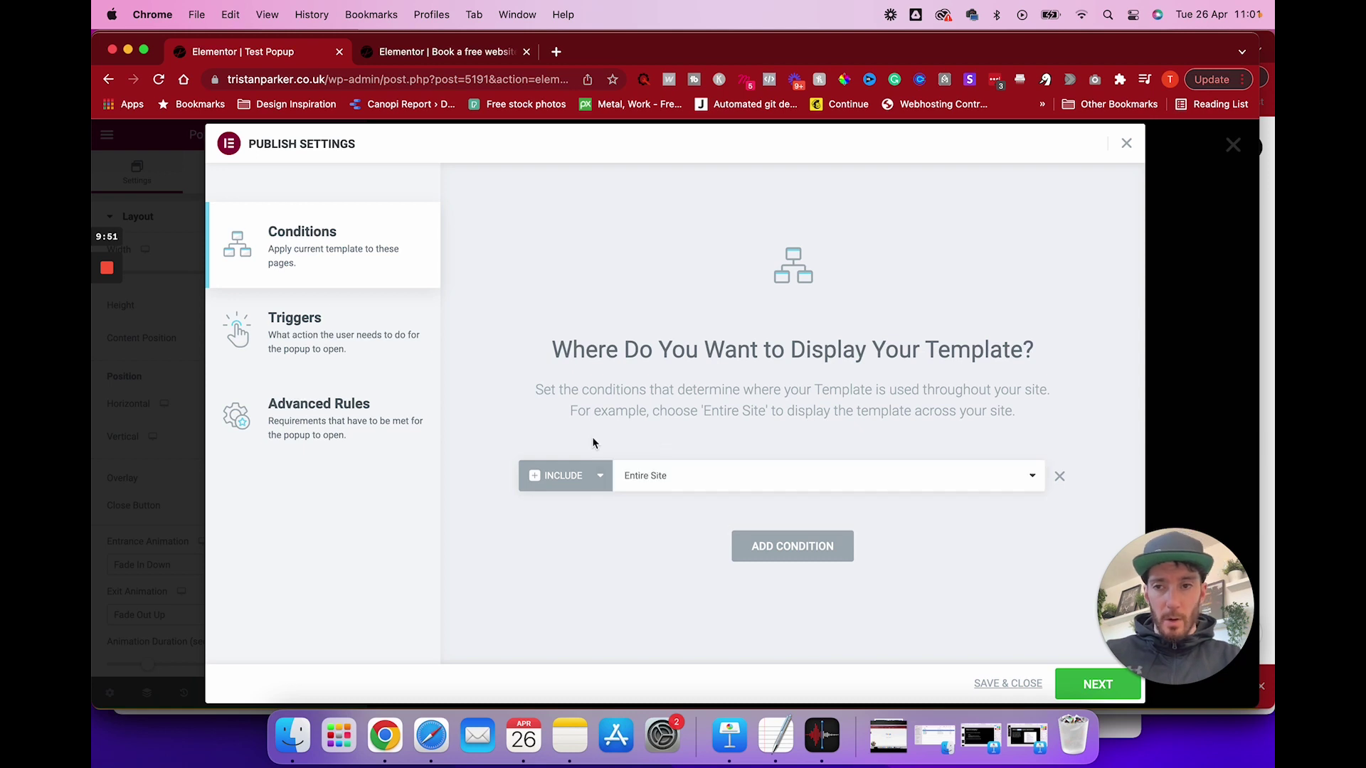
left_click(276, 344)
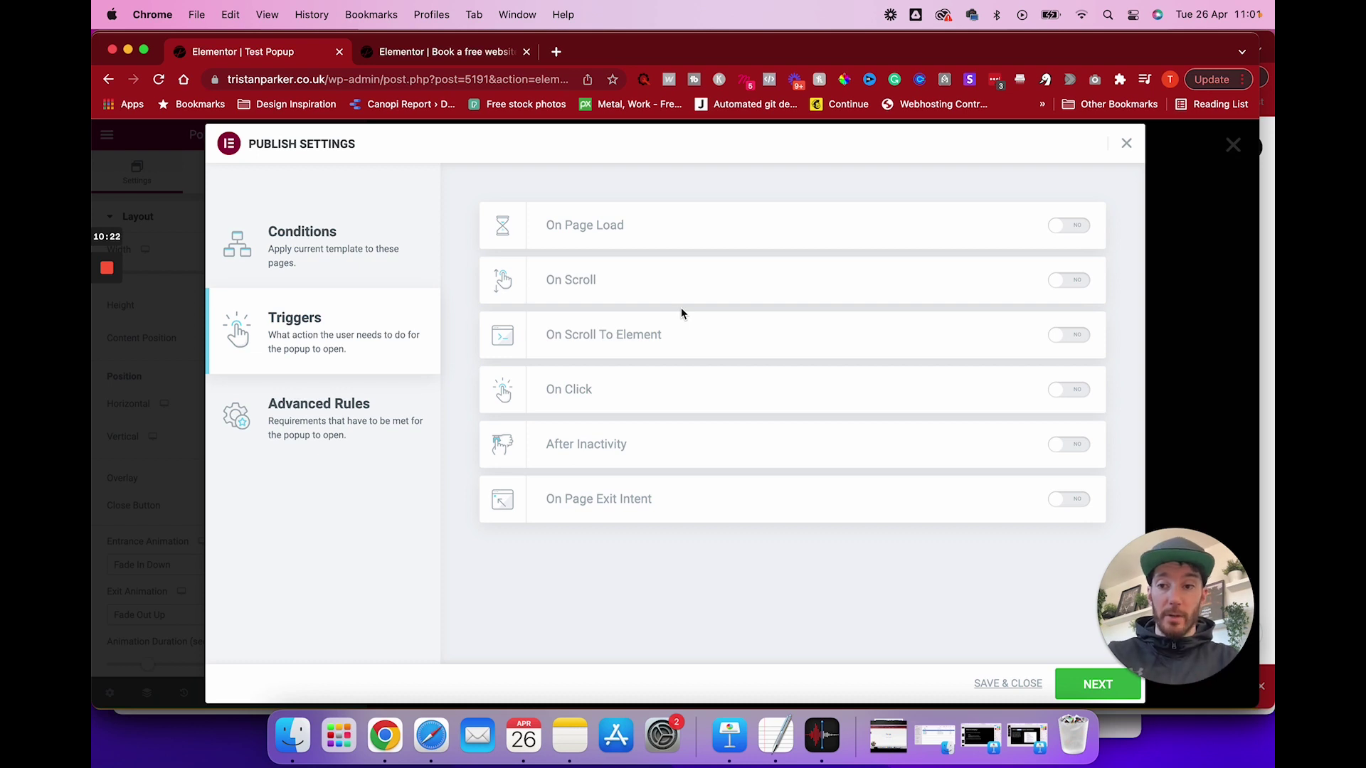
left_click(341, 261)
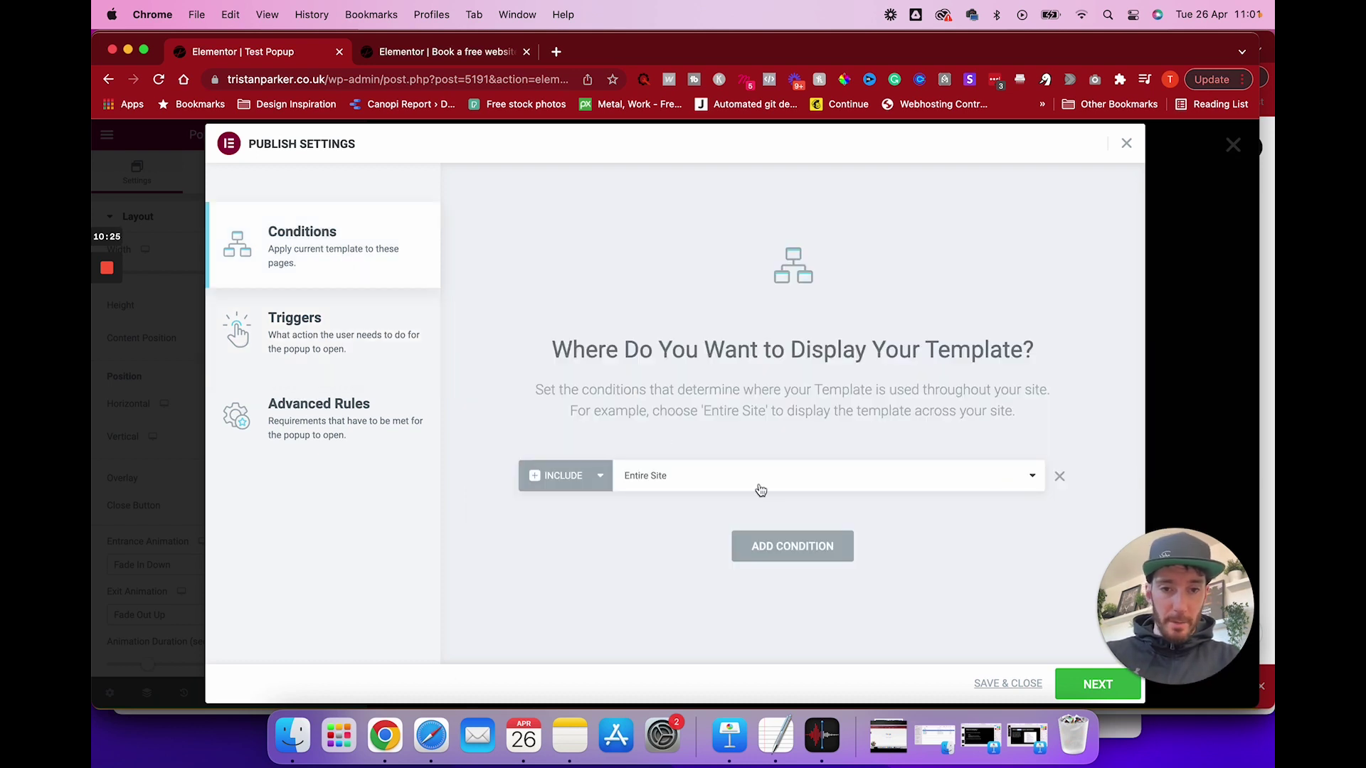
left_click(1059, 476)
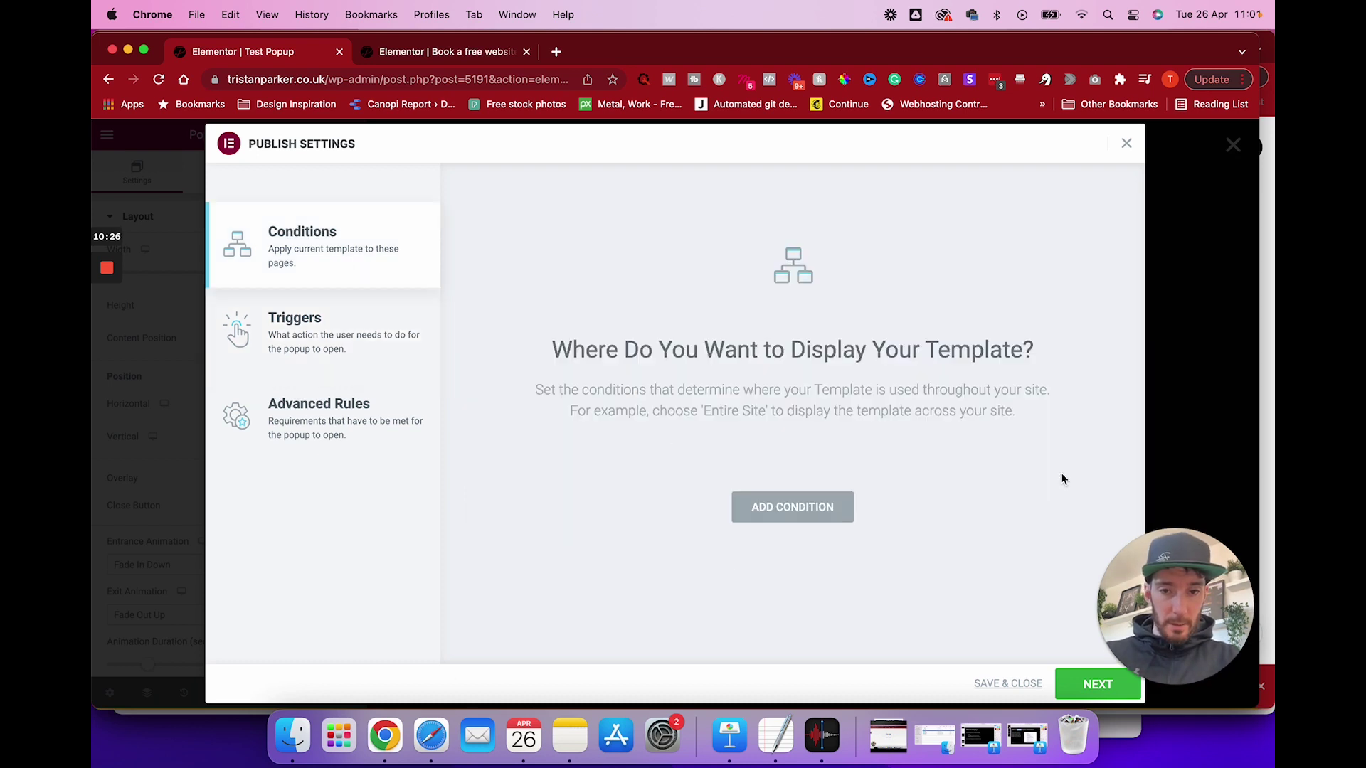
left_click(1007, 685)
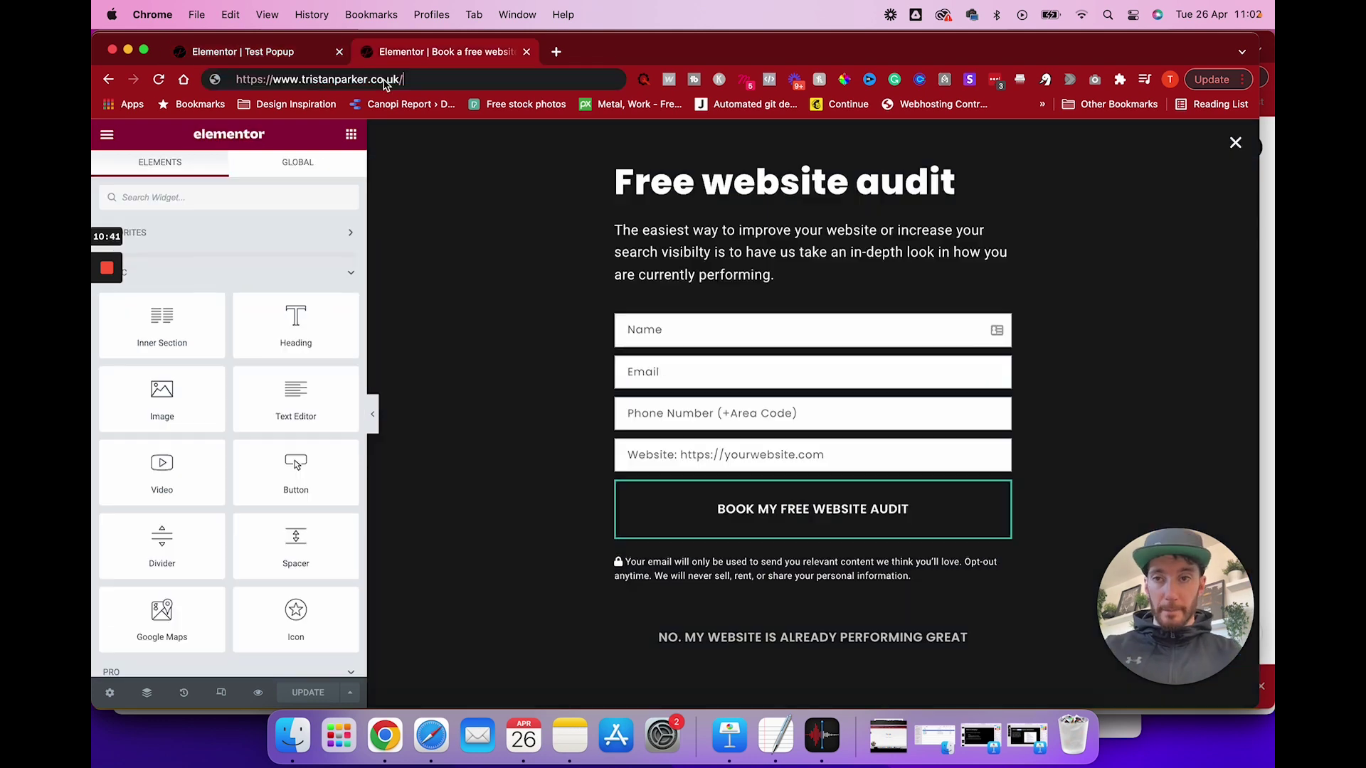
- Load tristanparker.co.uk, open and close the Free website audit popup, then go to the admin dashboard
key("Return")
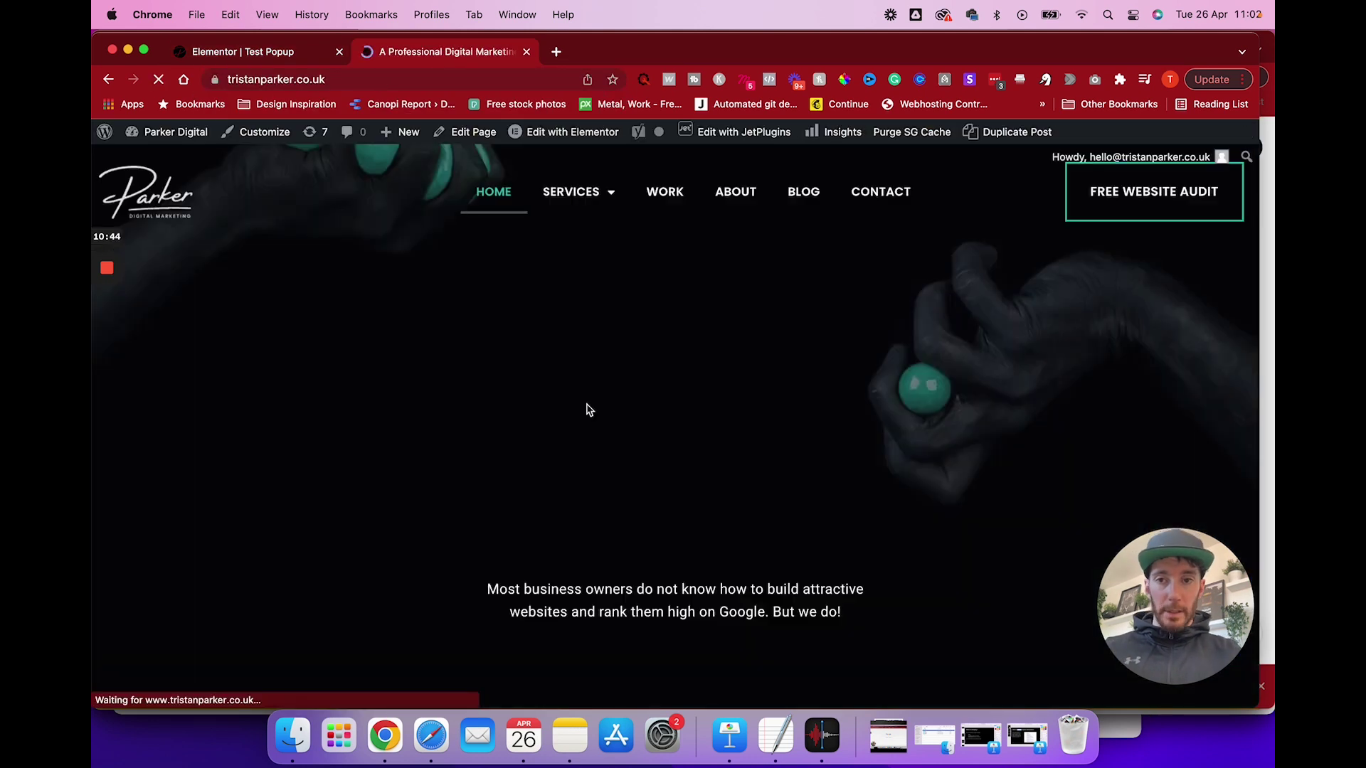
left_click(1121, 200)
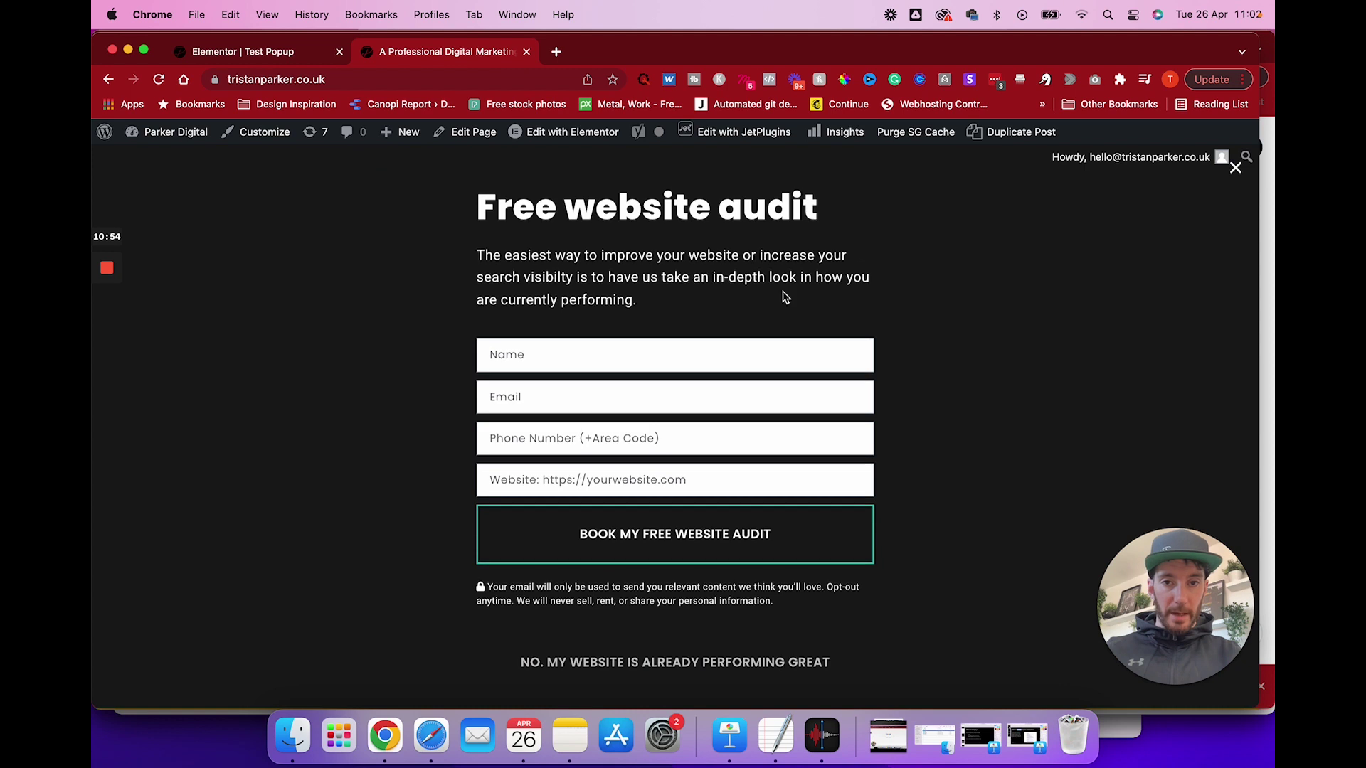
left_click(1237, 170)
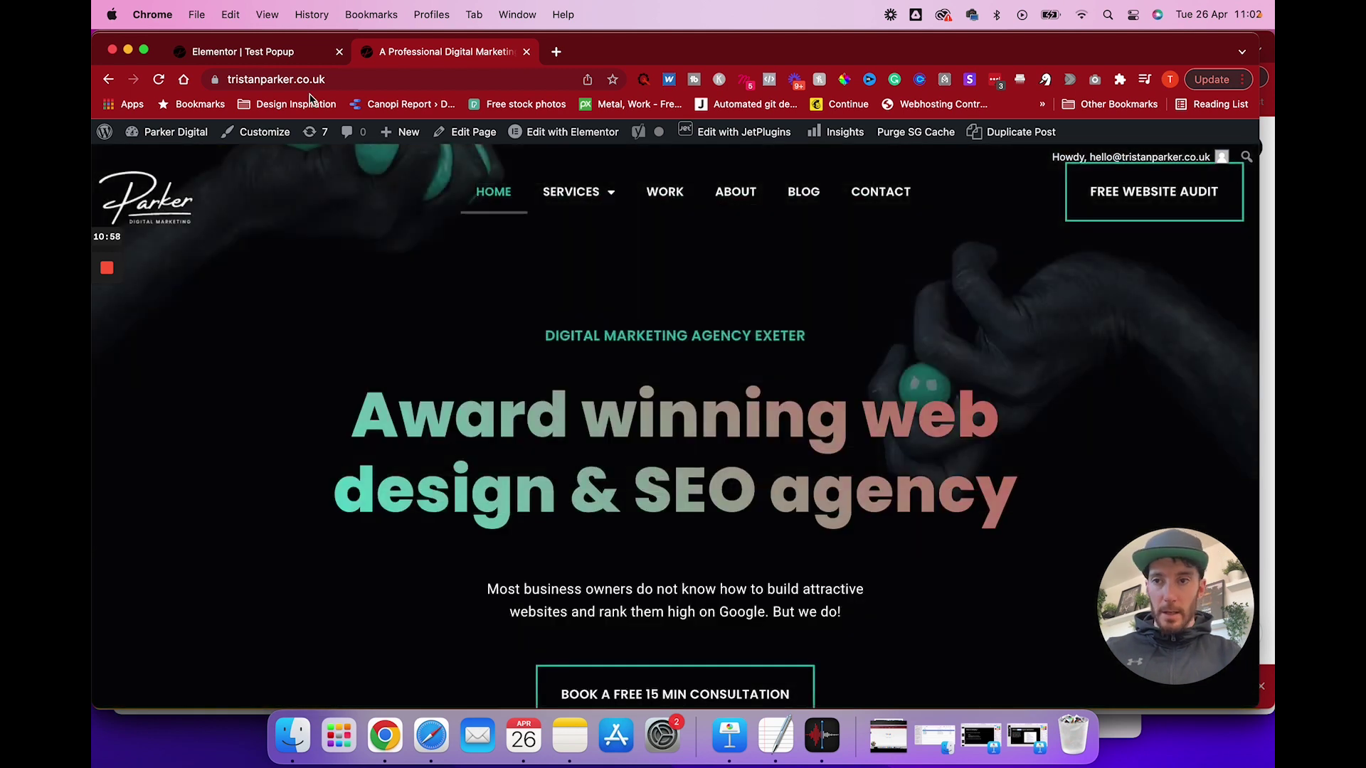
left_click(173, 134)
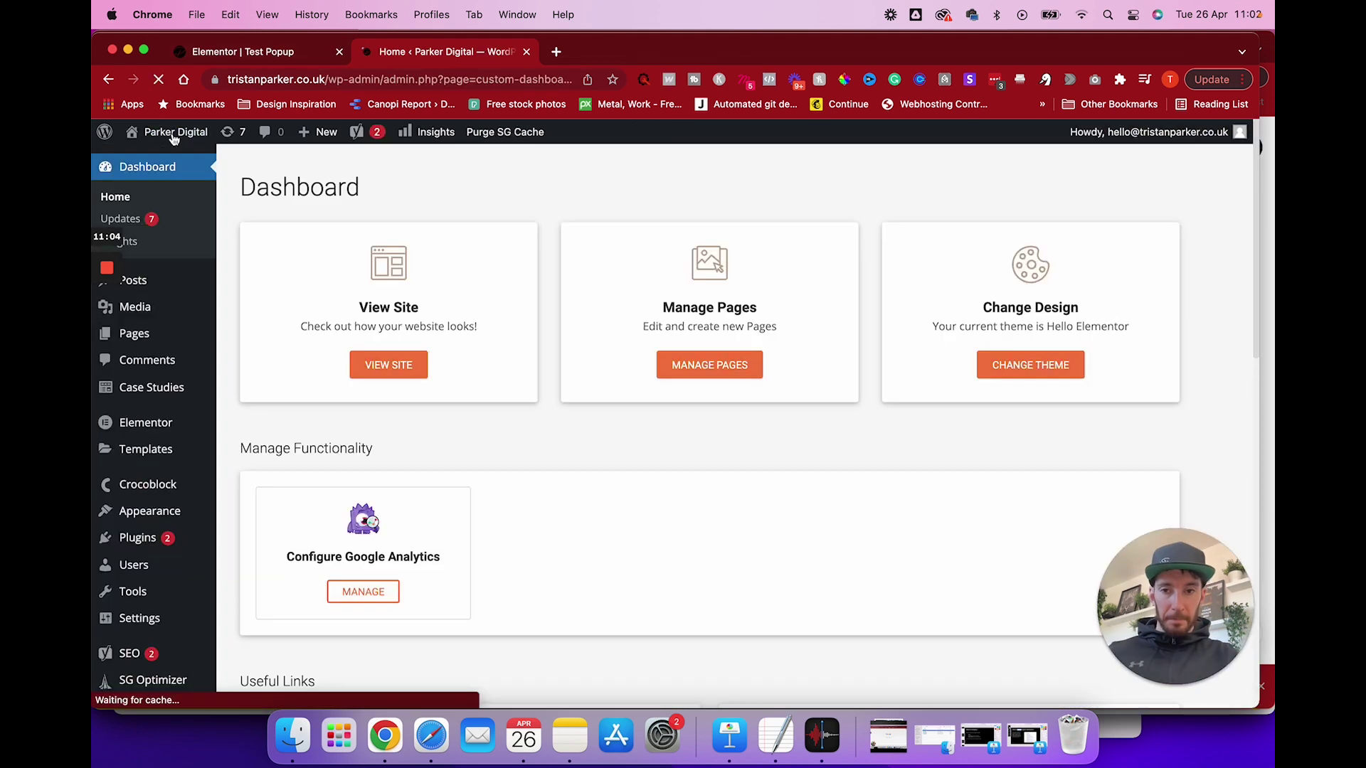
- Search Pages for 'home', clone the Homepage, and open the draft copy in Elementor
left_click(132, 332)
left_click(1063, 198)
type("home")
key("Return")
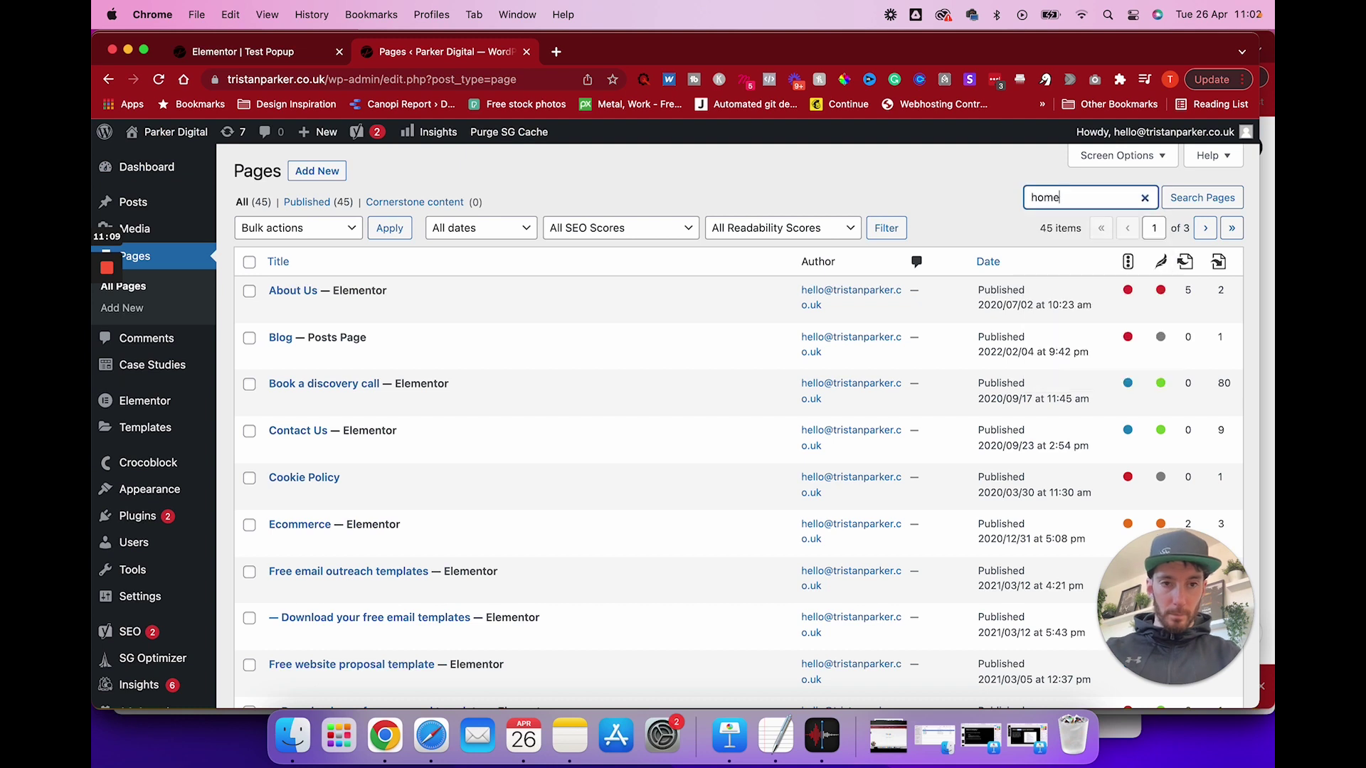
left_click(430, 307)
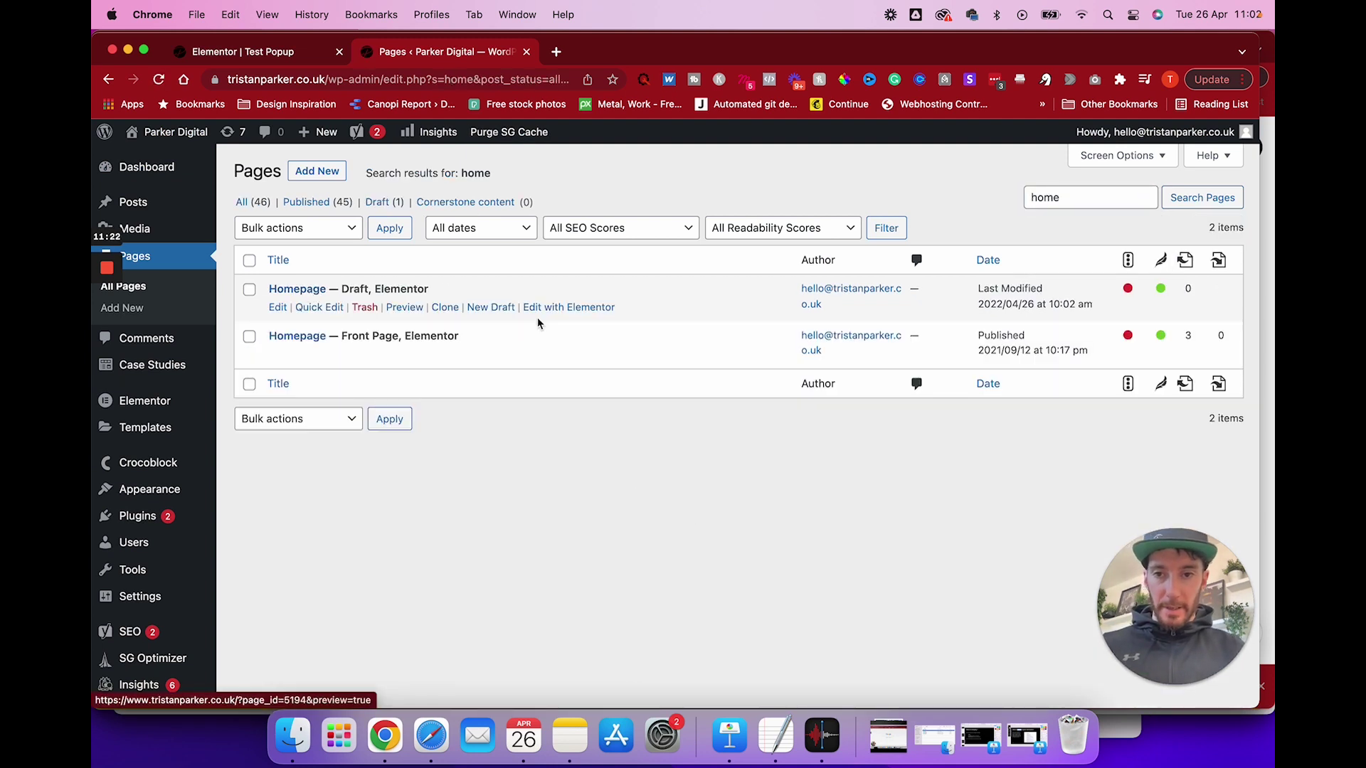
left_click(553, 307)
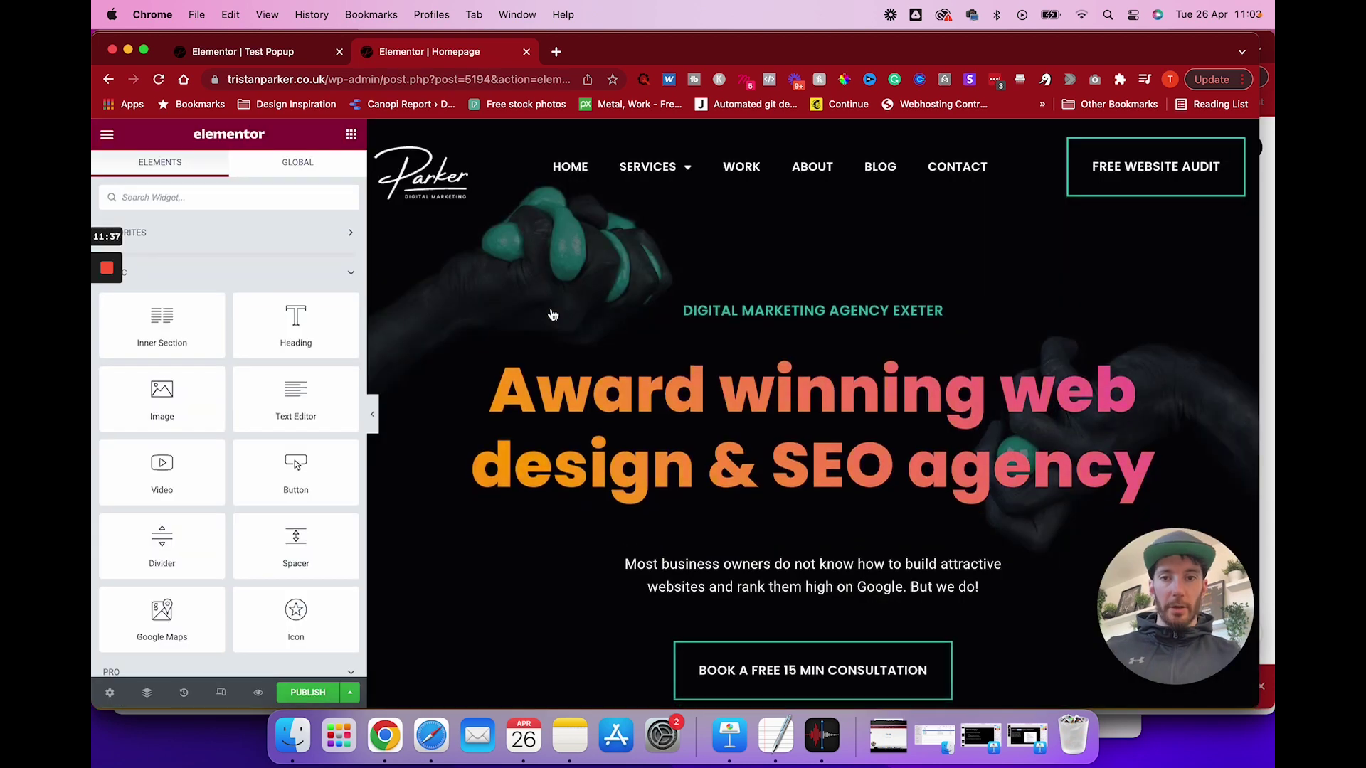
scroll(711, 320, "down", 3)
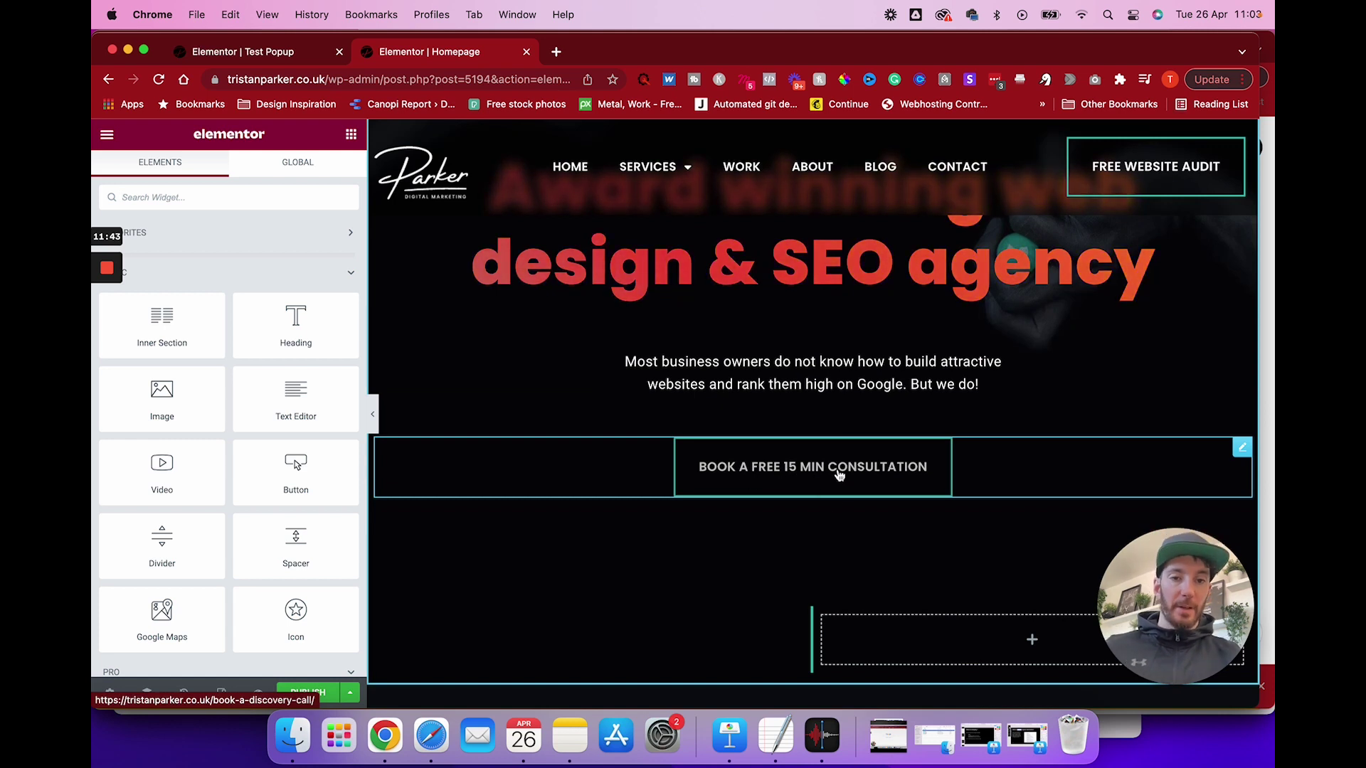
- Clear the consultation button's link, add a new Button widget below it, and delete the old one
left_click(838, 476)
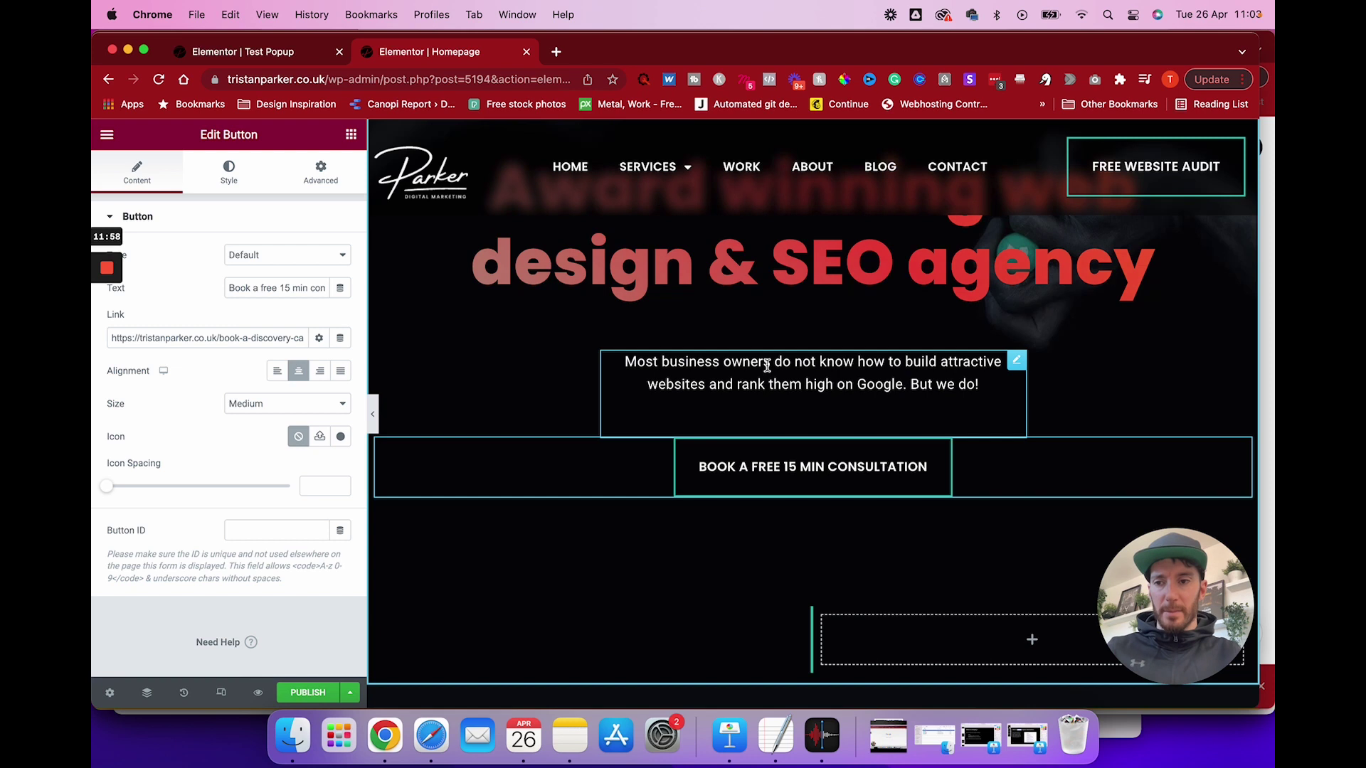
triple_click(256, 338)
key("BackSpace")
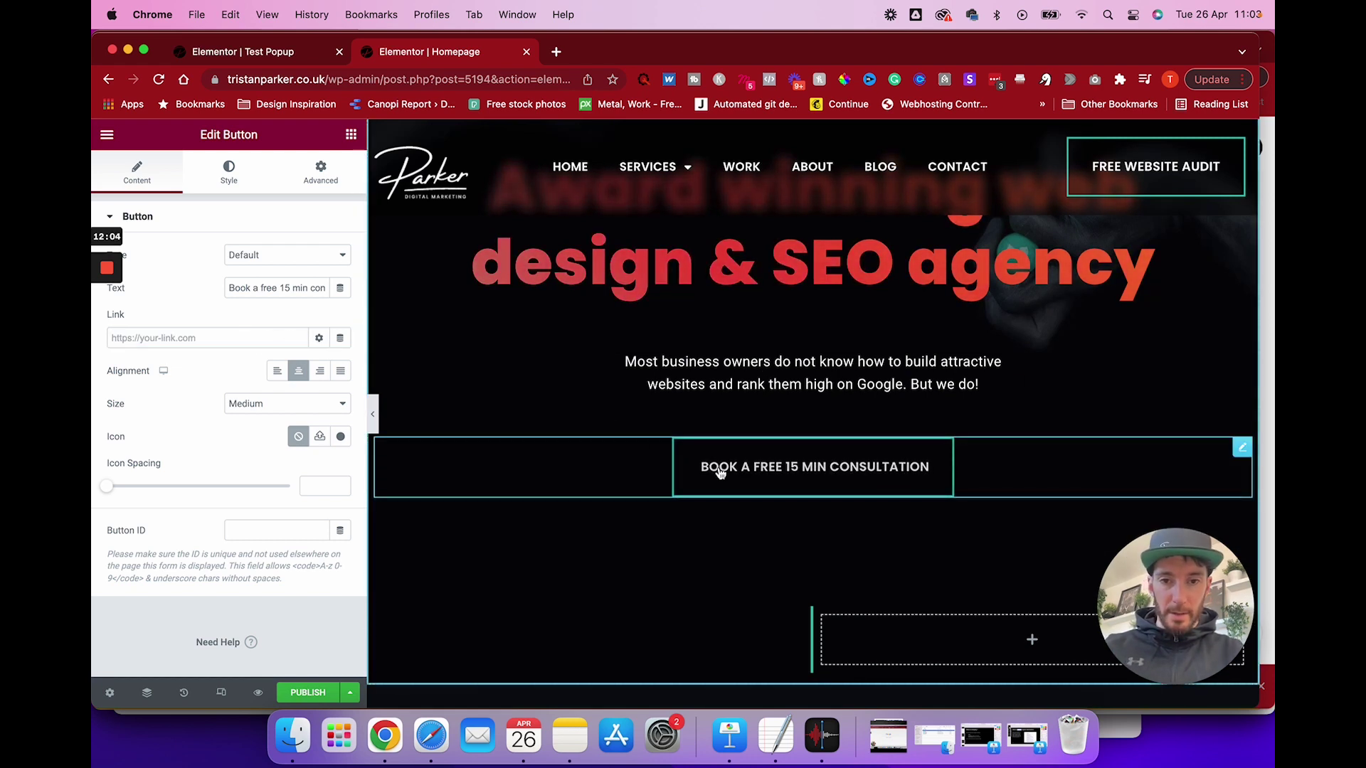
left_click_drag(717, 466, 196, 197)
type("button")
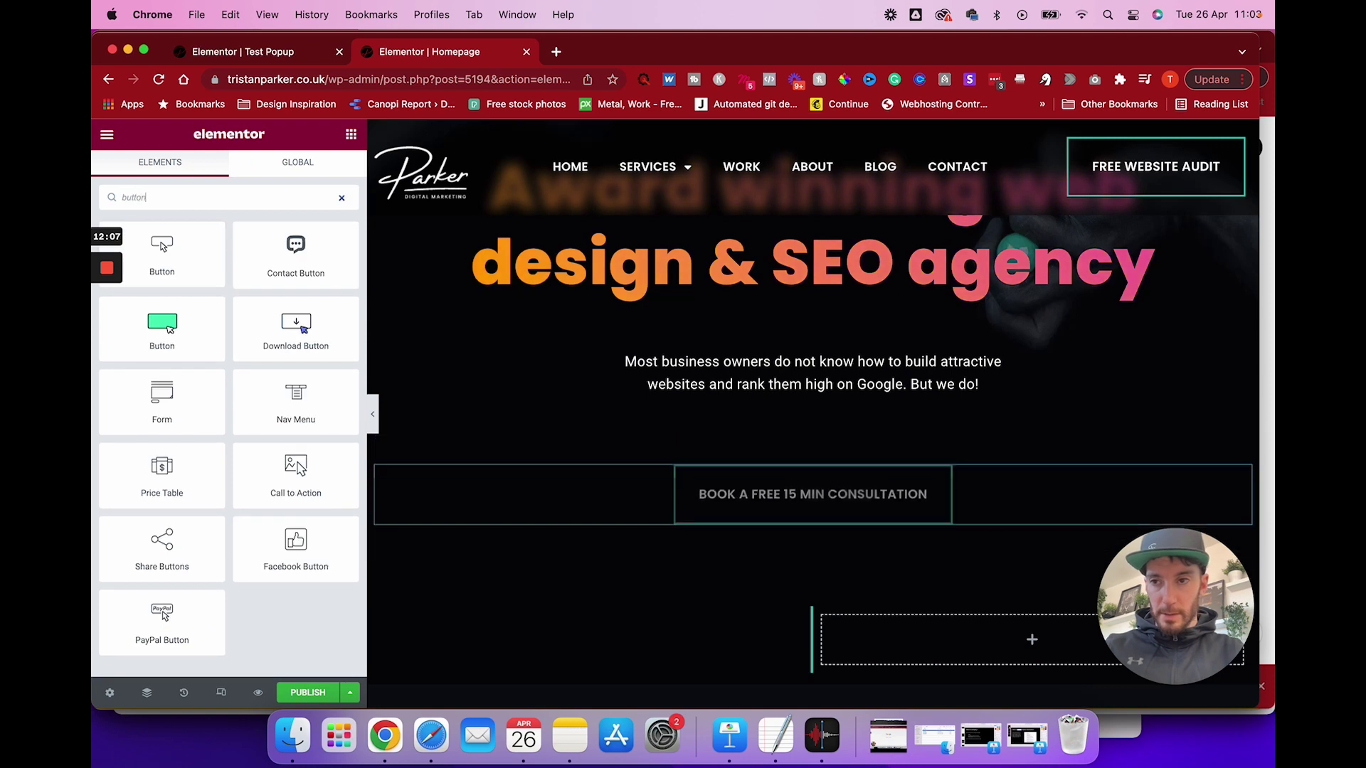
left_click_drag(162, 253, 782, 501)
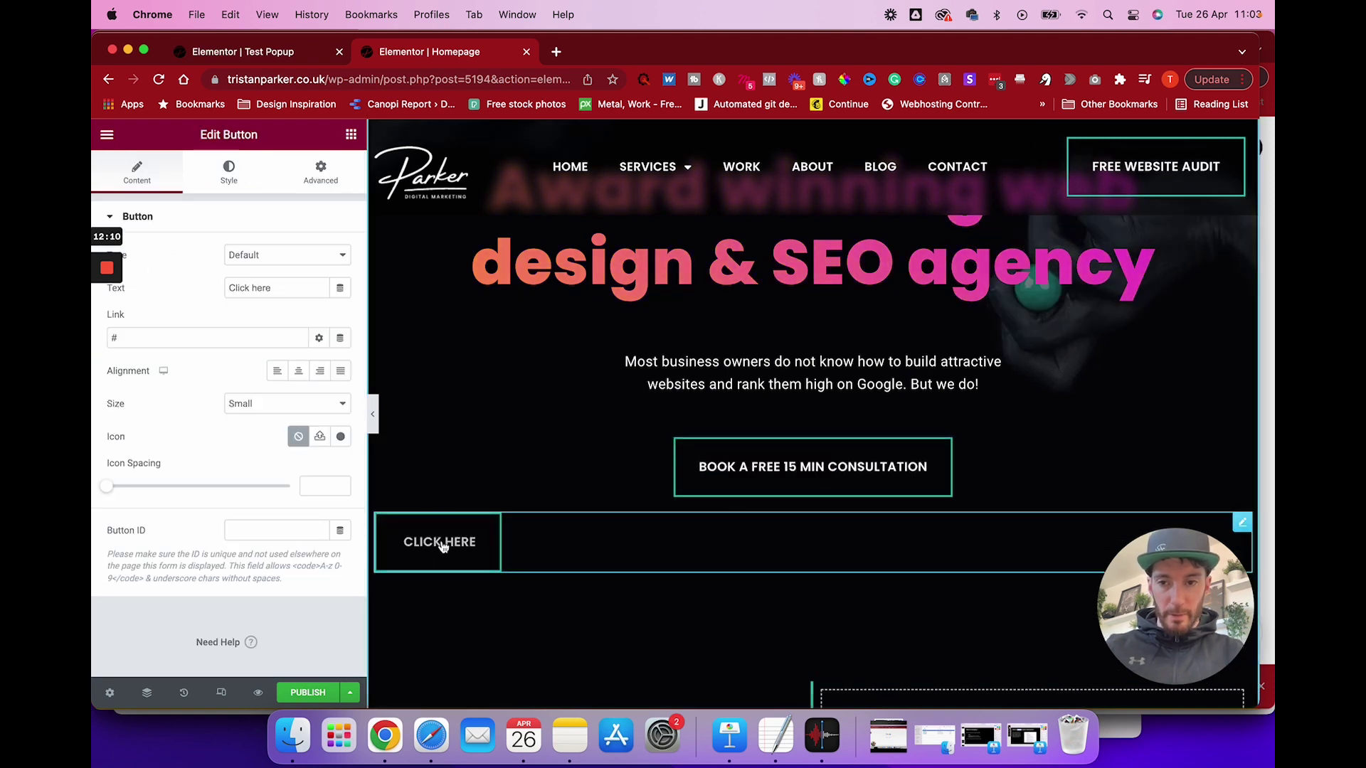
right_click(748, 486)
left_click(797, 692)
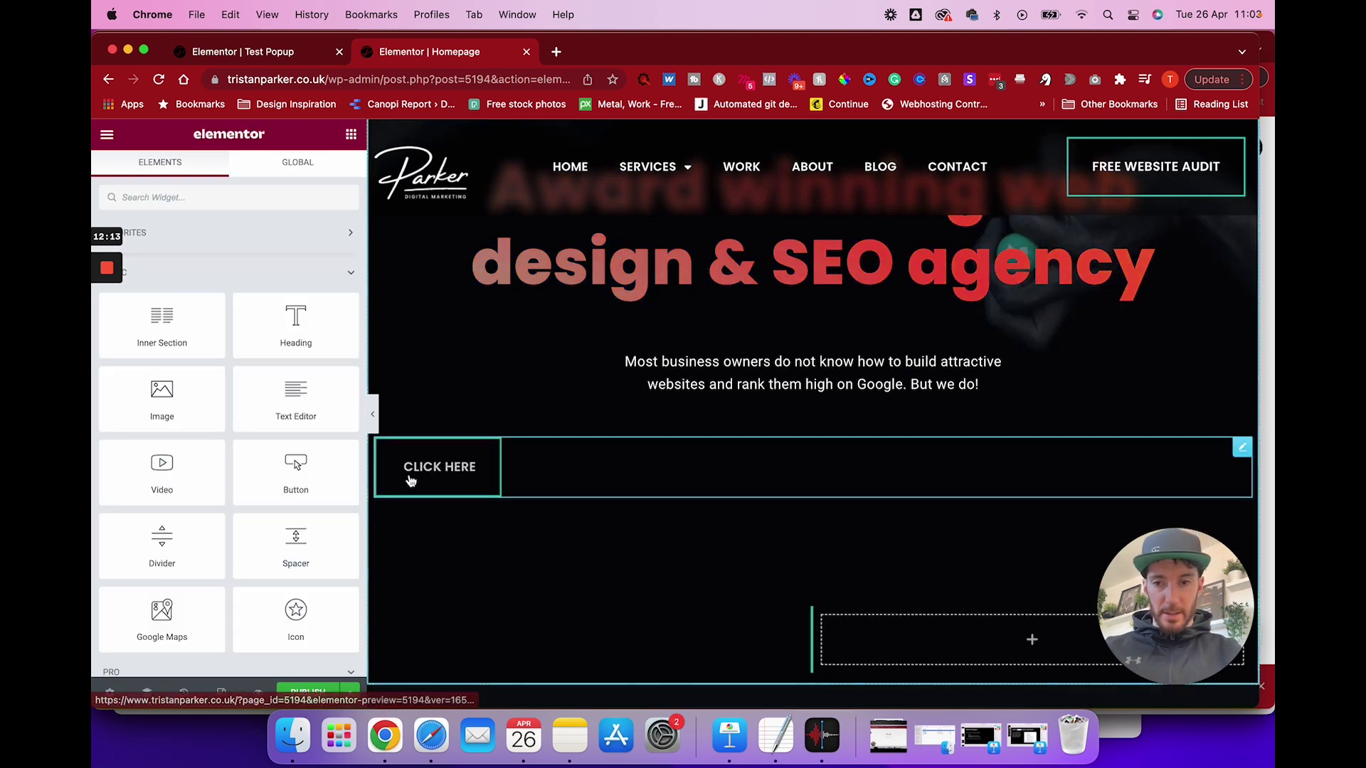
- Set the new button's text to 'Open pop up form'
left_click(464, 473)
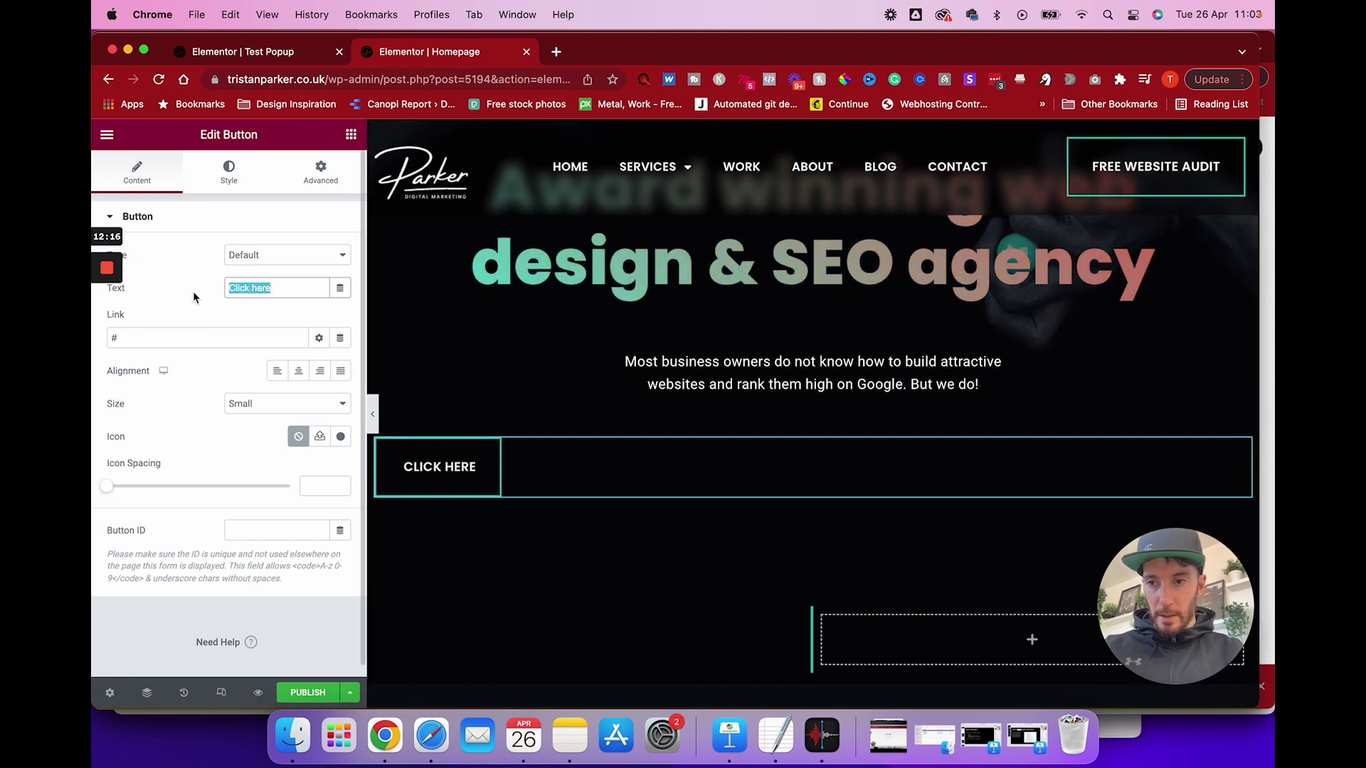
type("Open pop up form")
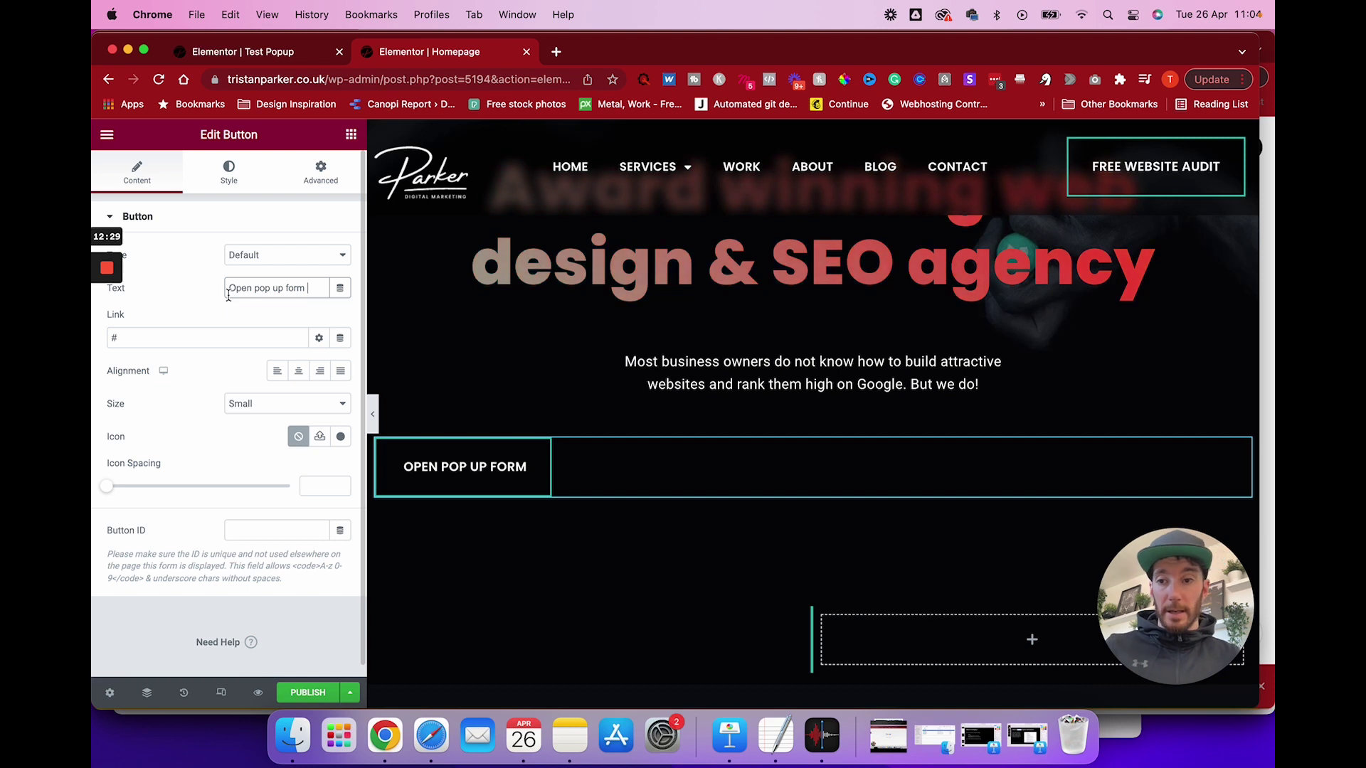
left_click(193, 337)
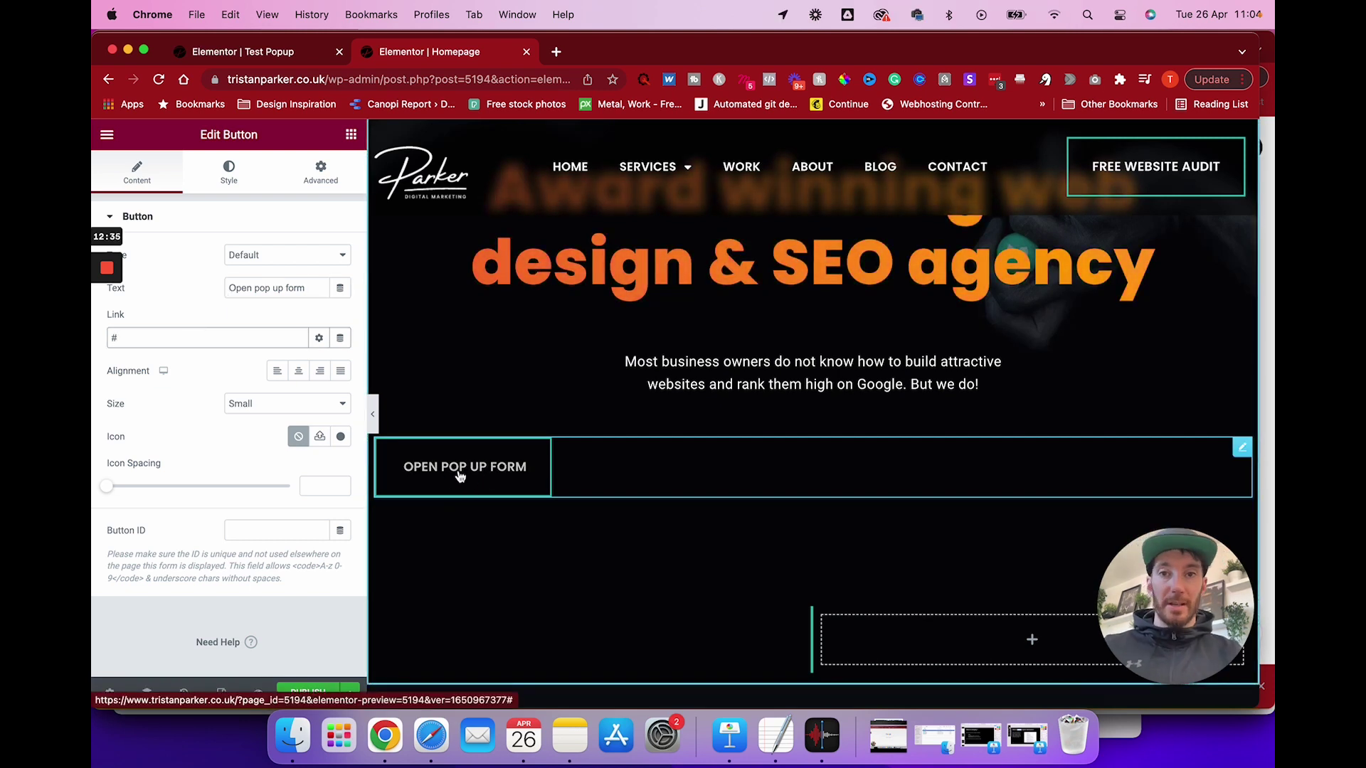
- Link the Open pop up form button to a Popup dynamic tag that opens the Test Popup template
left_click(340, 337)
scroll(259, 390, "down", 3)
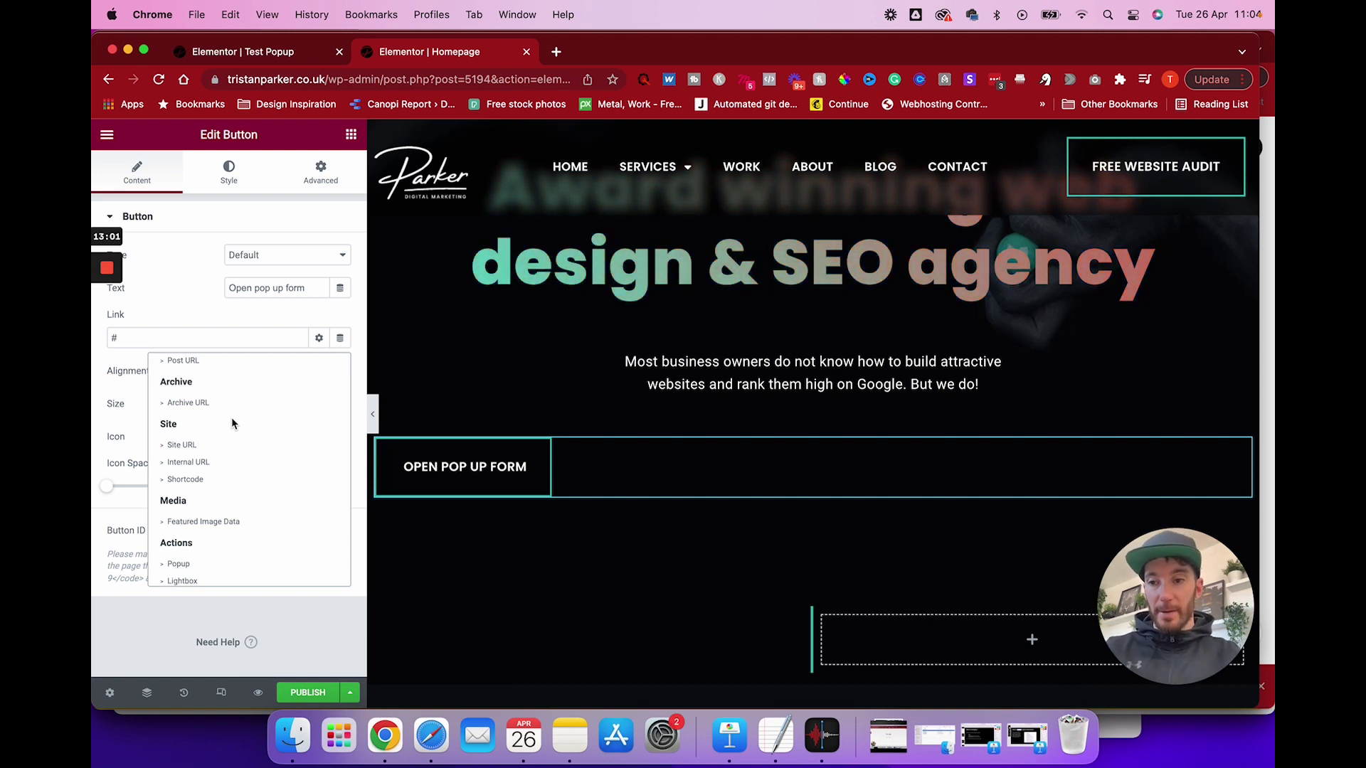
scroll(195, 428, "down", 2)
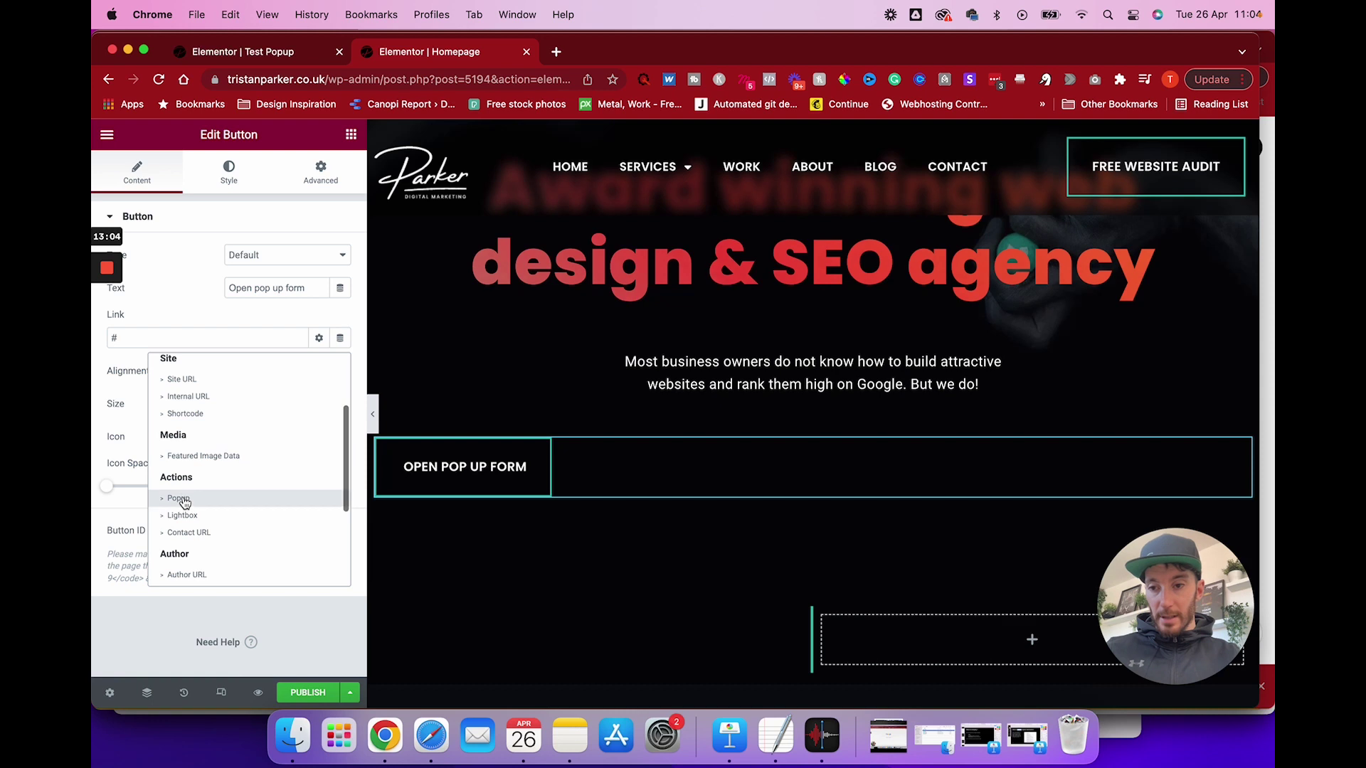
left_click(179, 499)
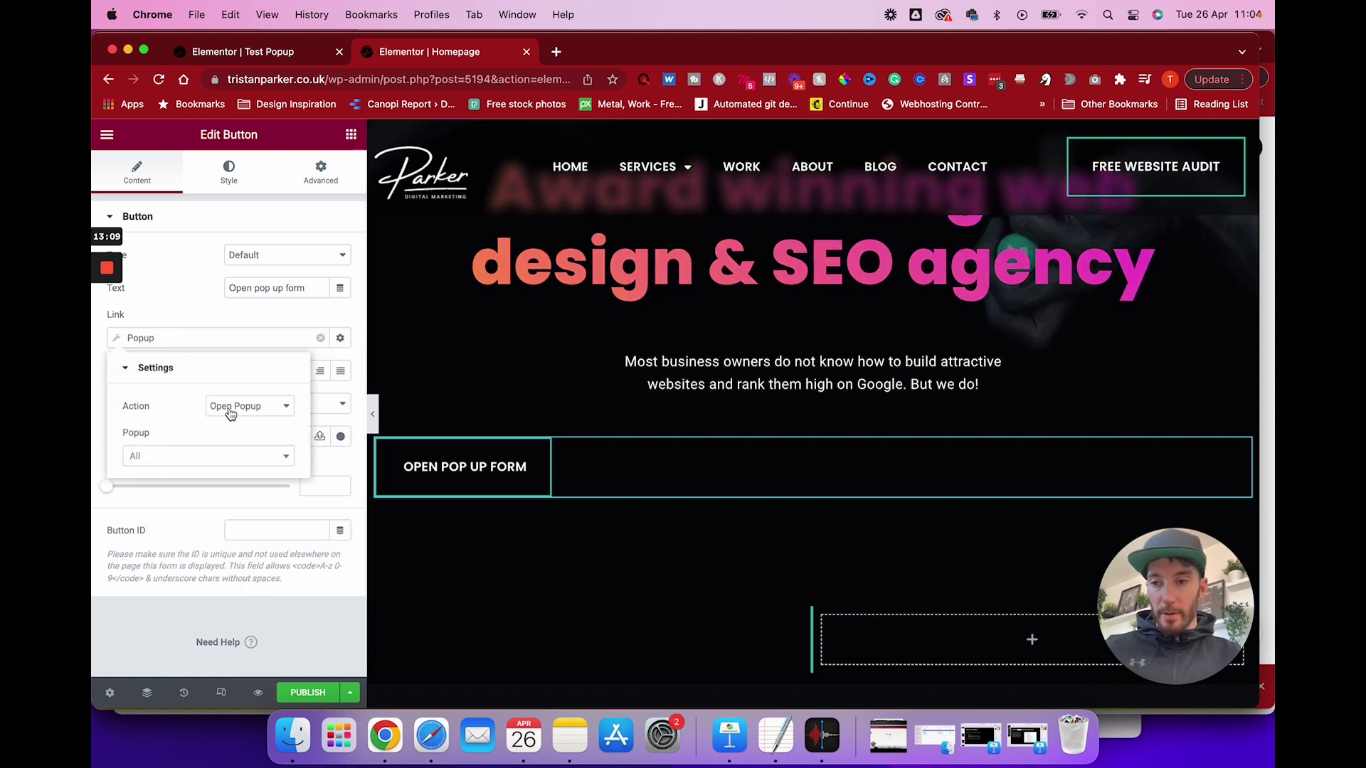
left_click(192, 457)
type("tes")
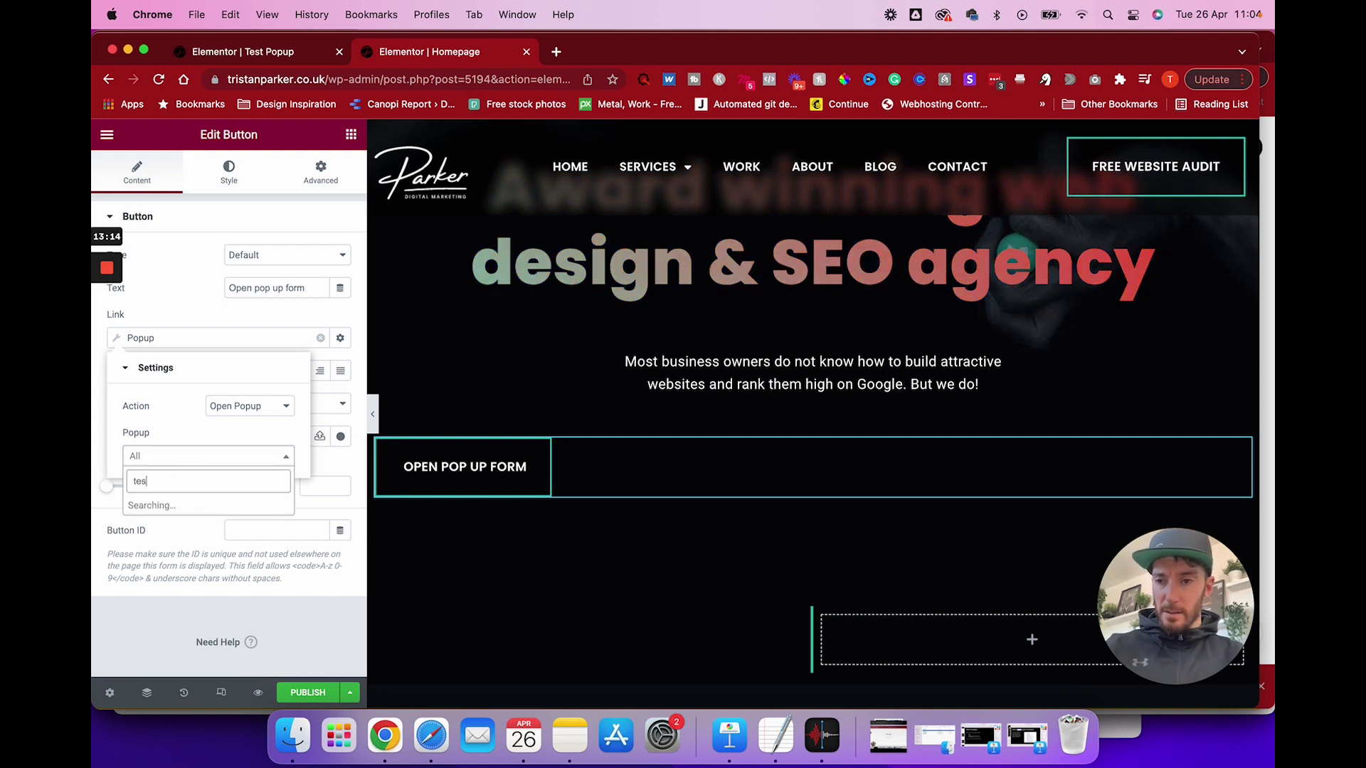
type("t")
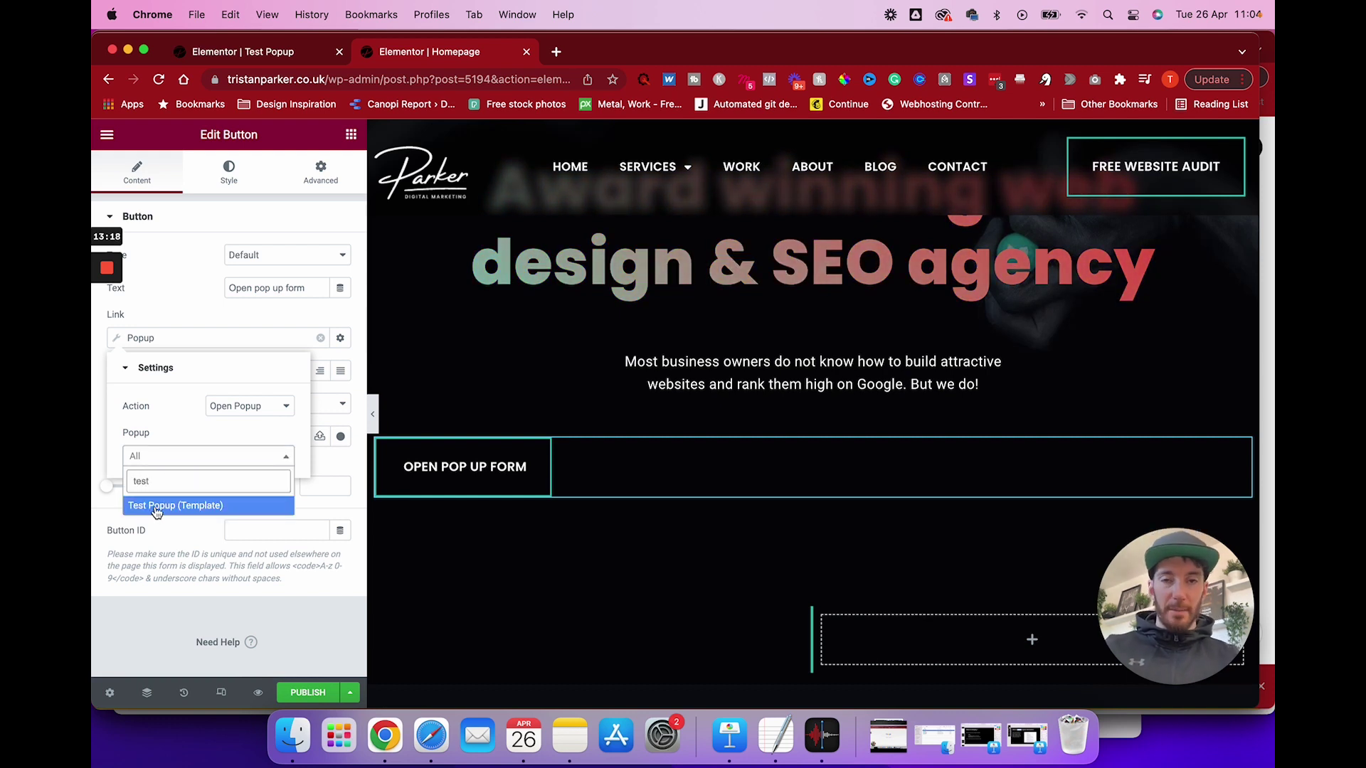
left_click(157, 506)
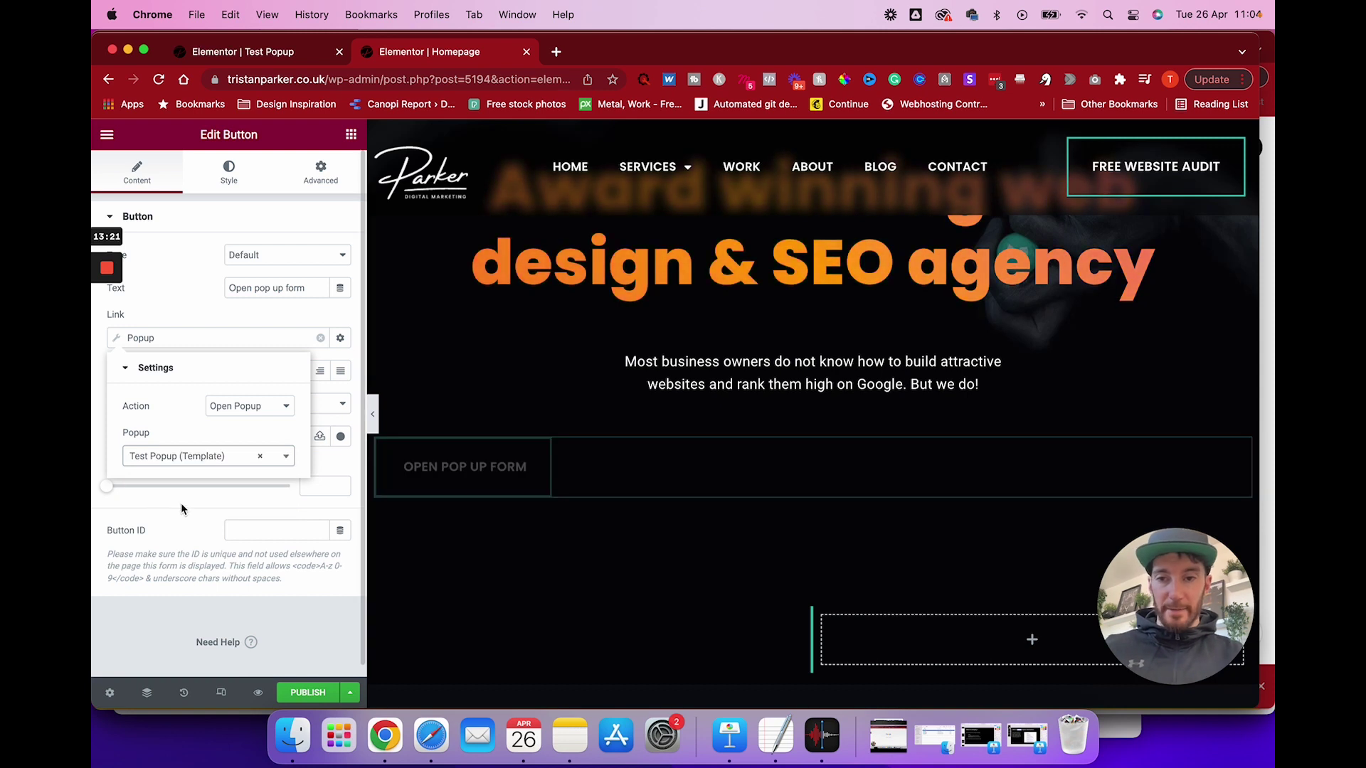
left_click(200, 318)
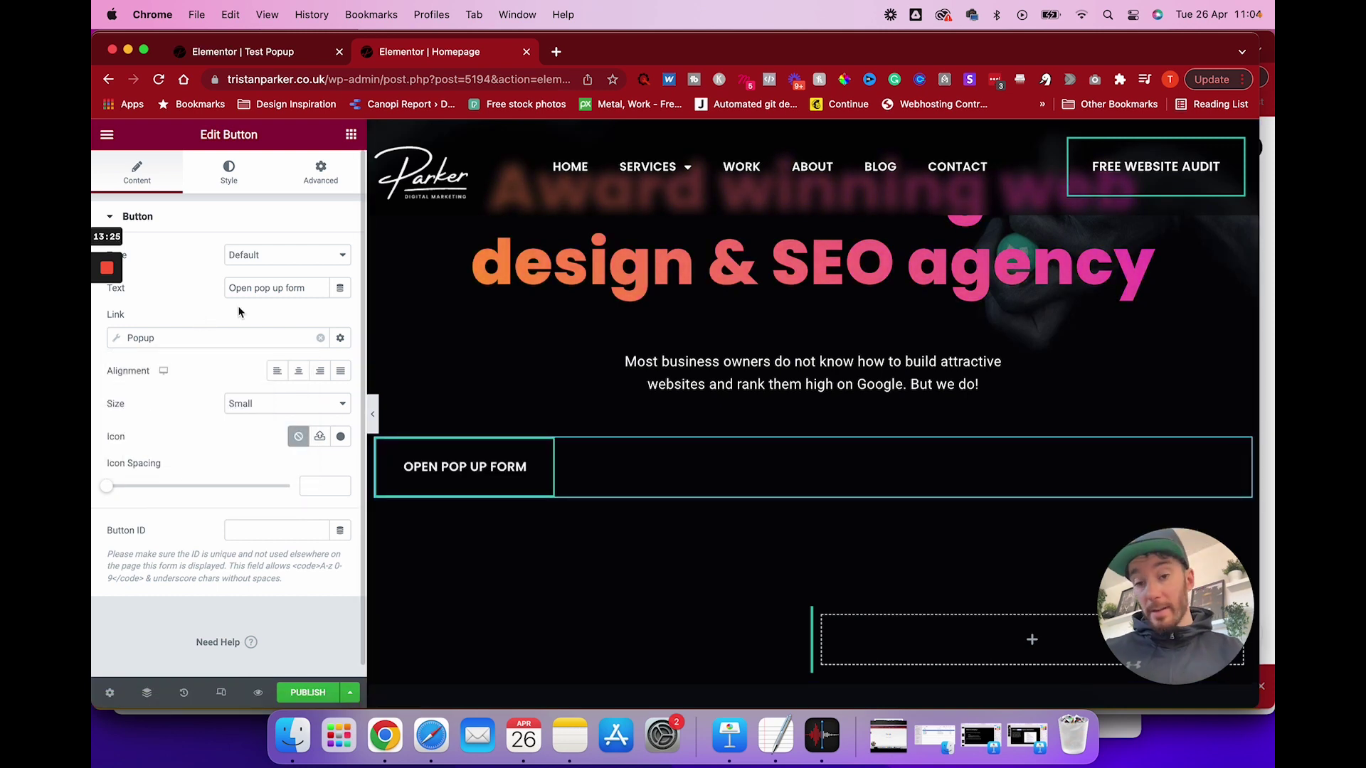
- Center the button, save the Homepage as a draft, and preview the changes
left_click(302, 374)
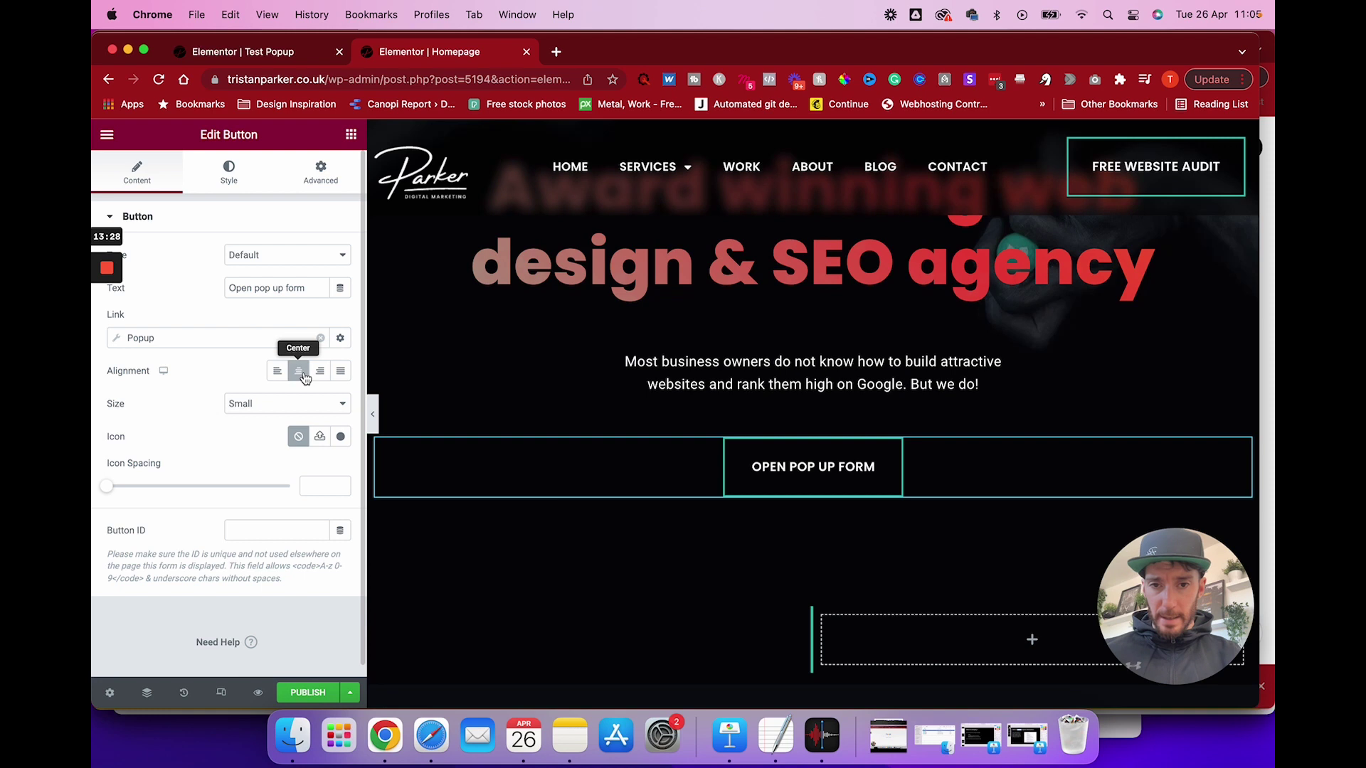
left_click(350, 692)
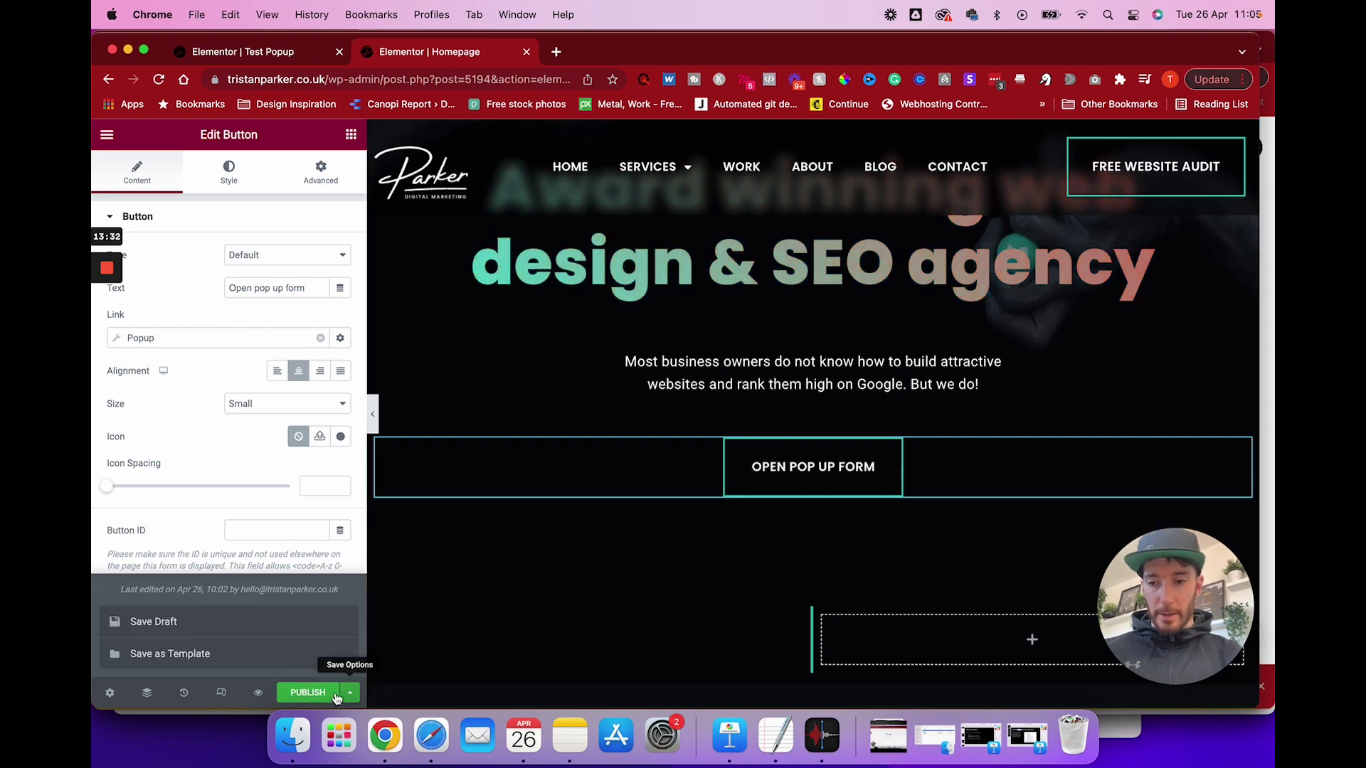
left_click(190, 632)
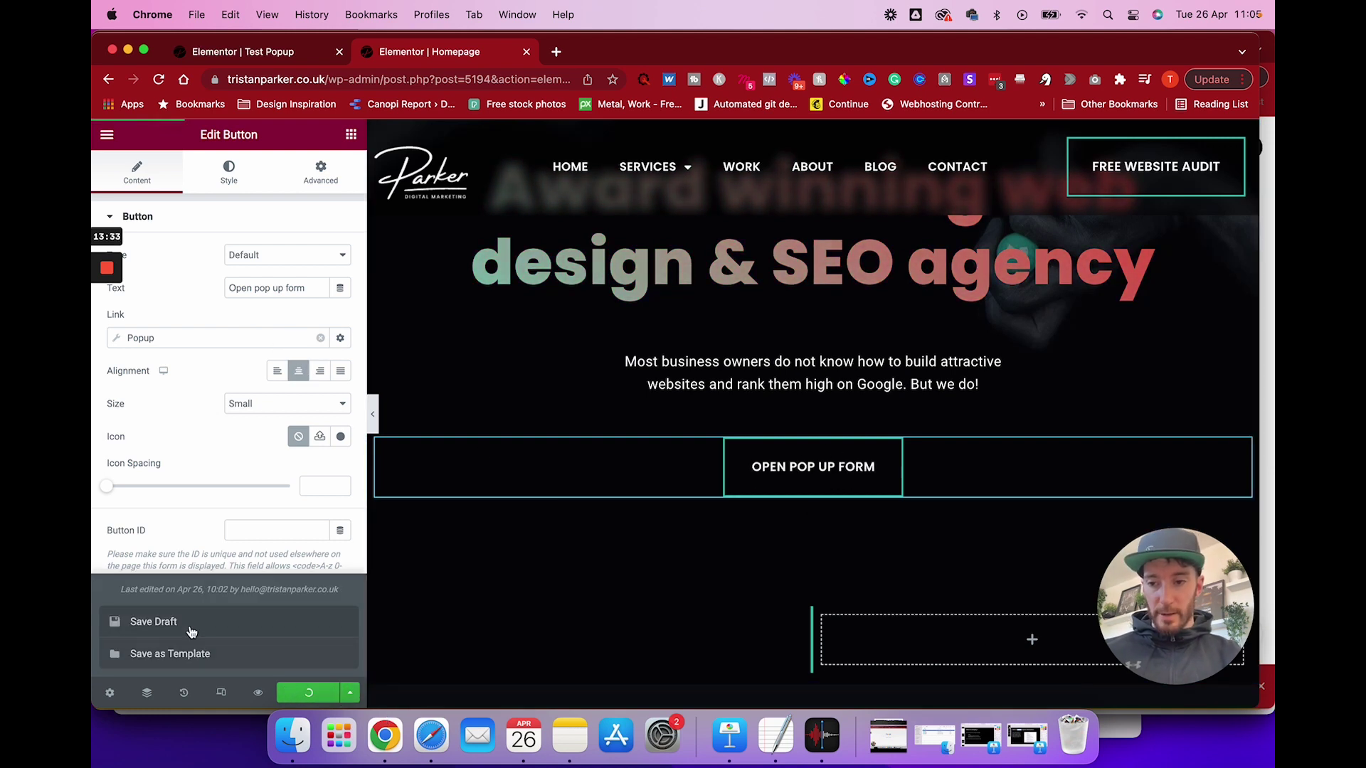
left_click(259, 694)
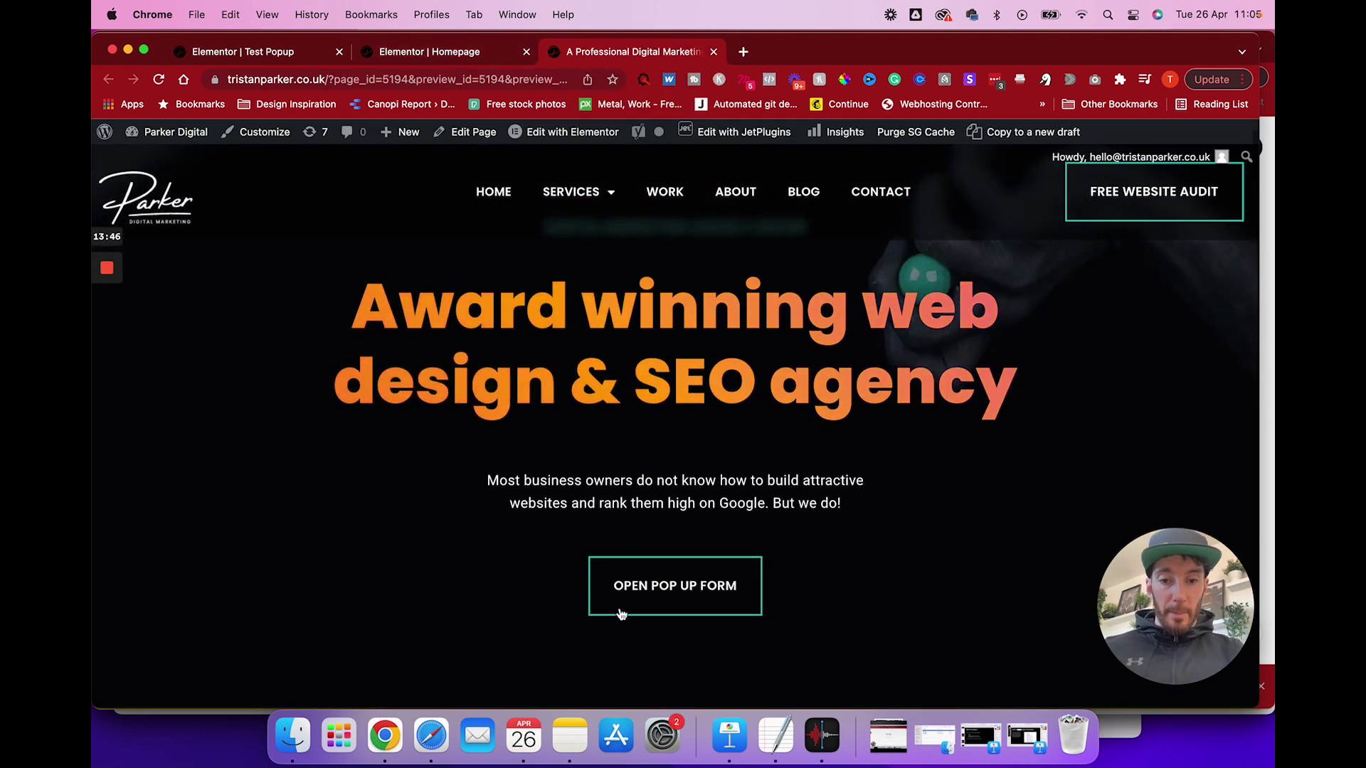
- In preview, open and dismiss the Request a quote popup, check the audit popup, then reopen the quote popup
left_click(667, 595)
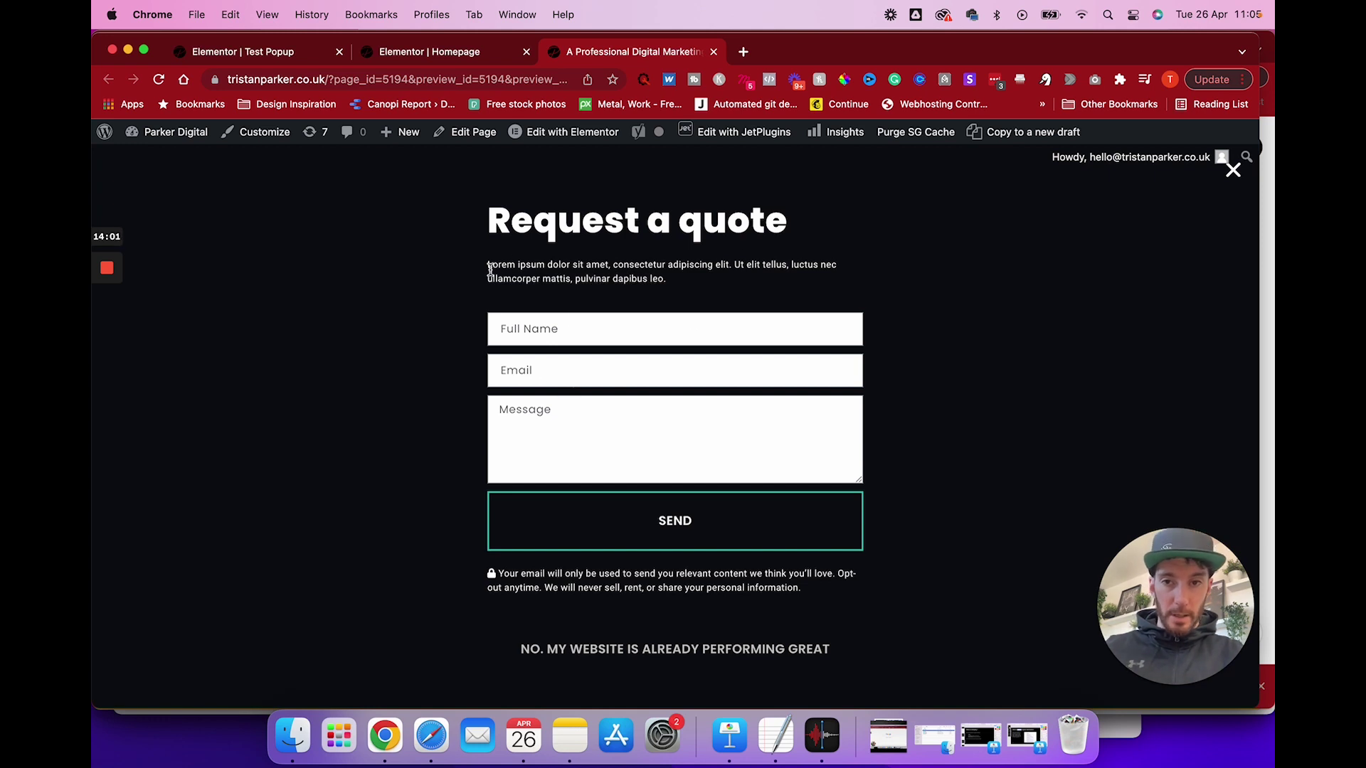
left_click_drag(489, 269, 696, 287)
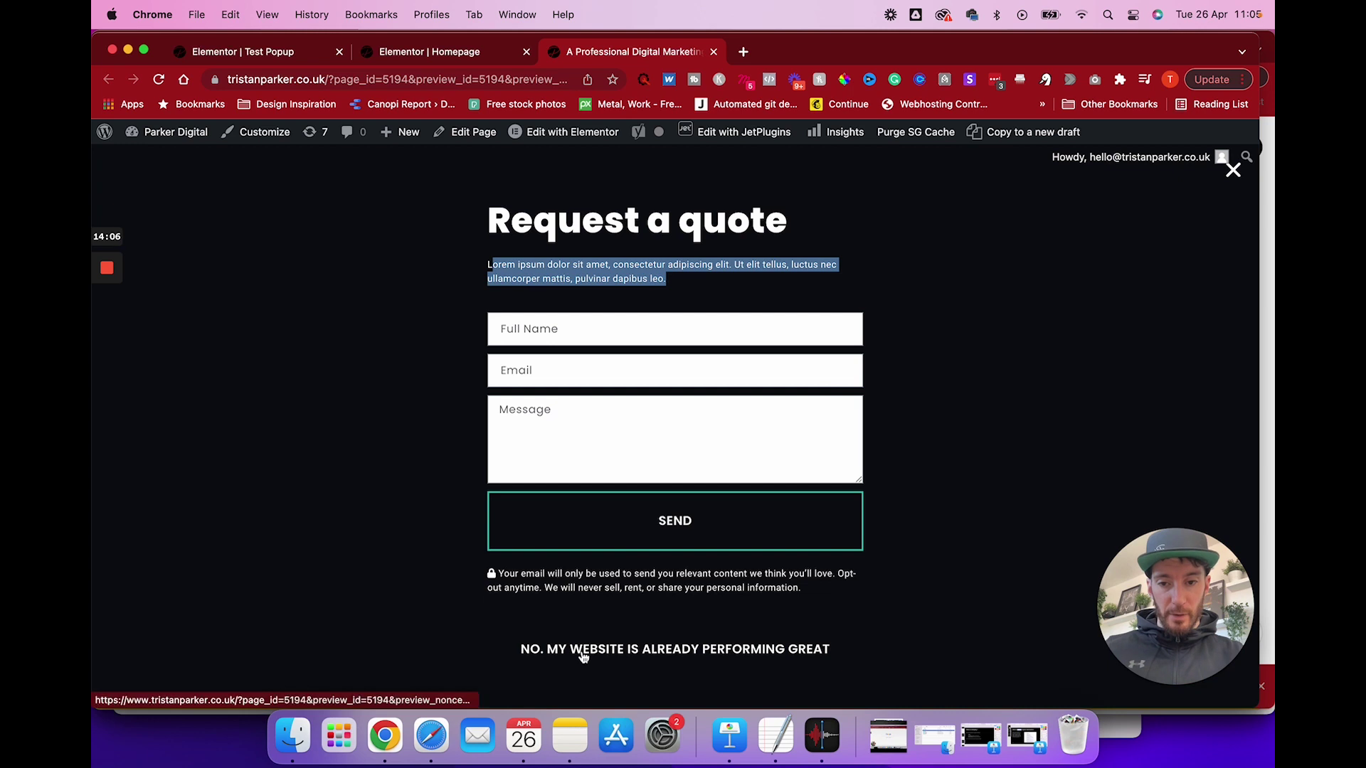
left_click(717, 650)
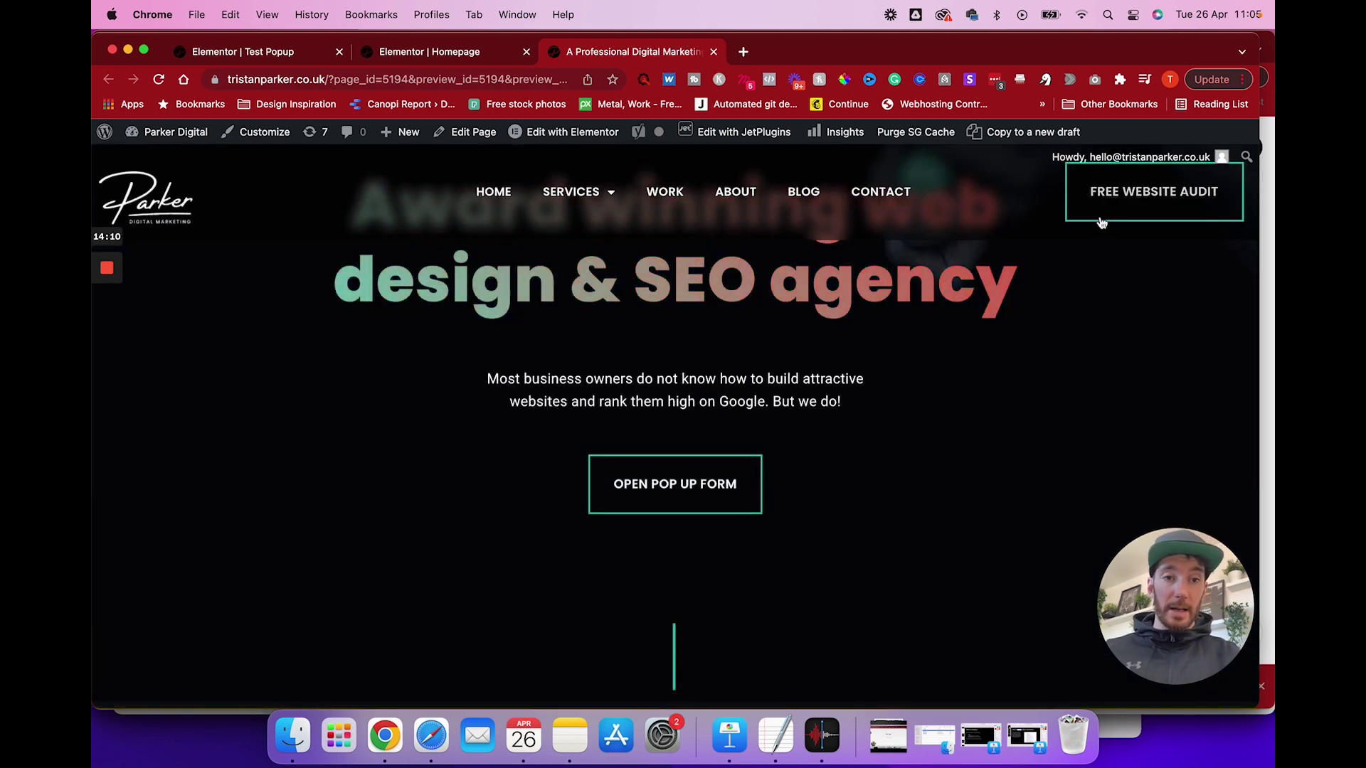
left_click(1138, 207)
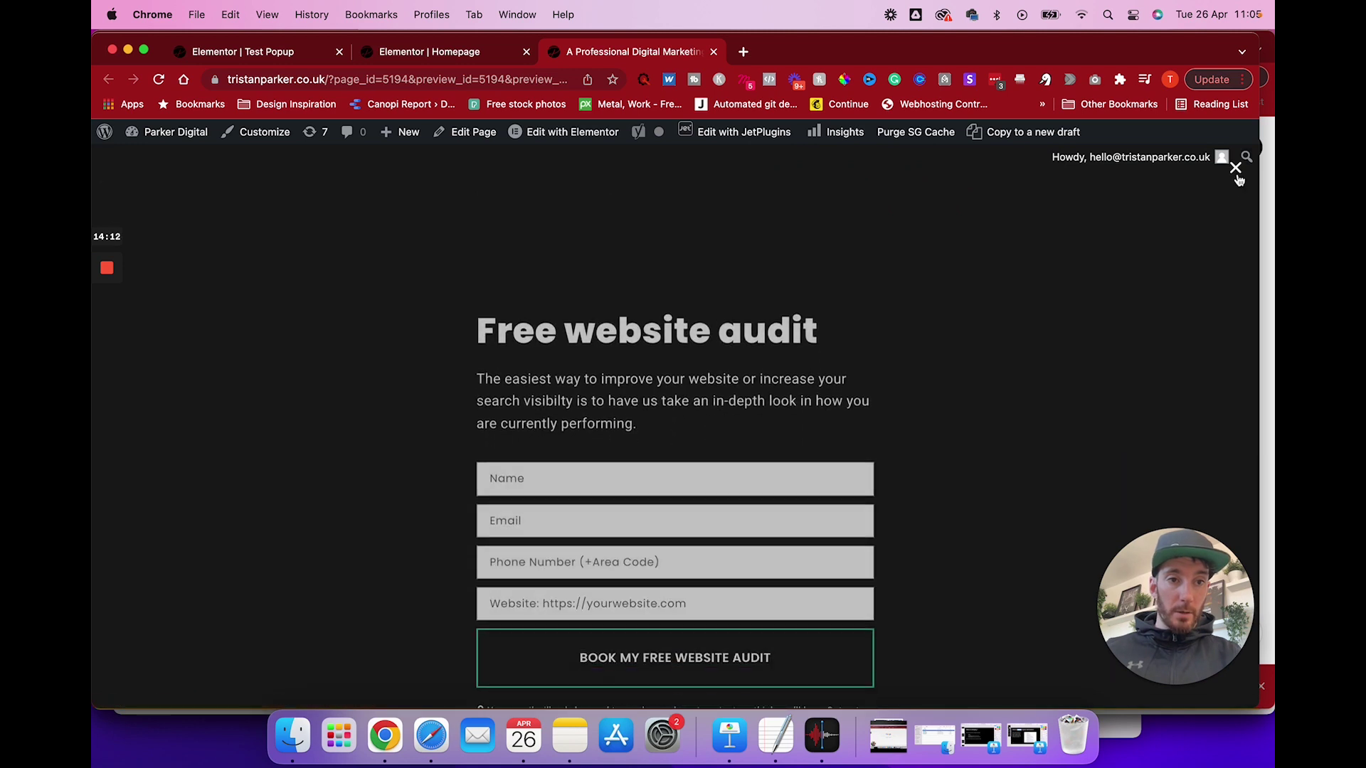
left_click(1236, 169)
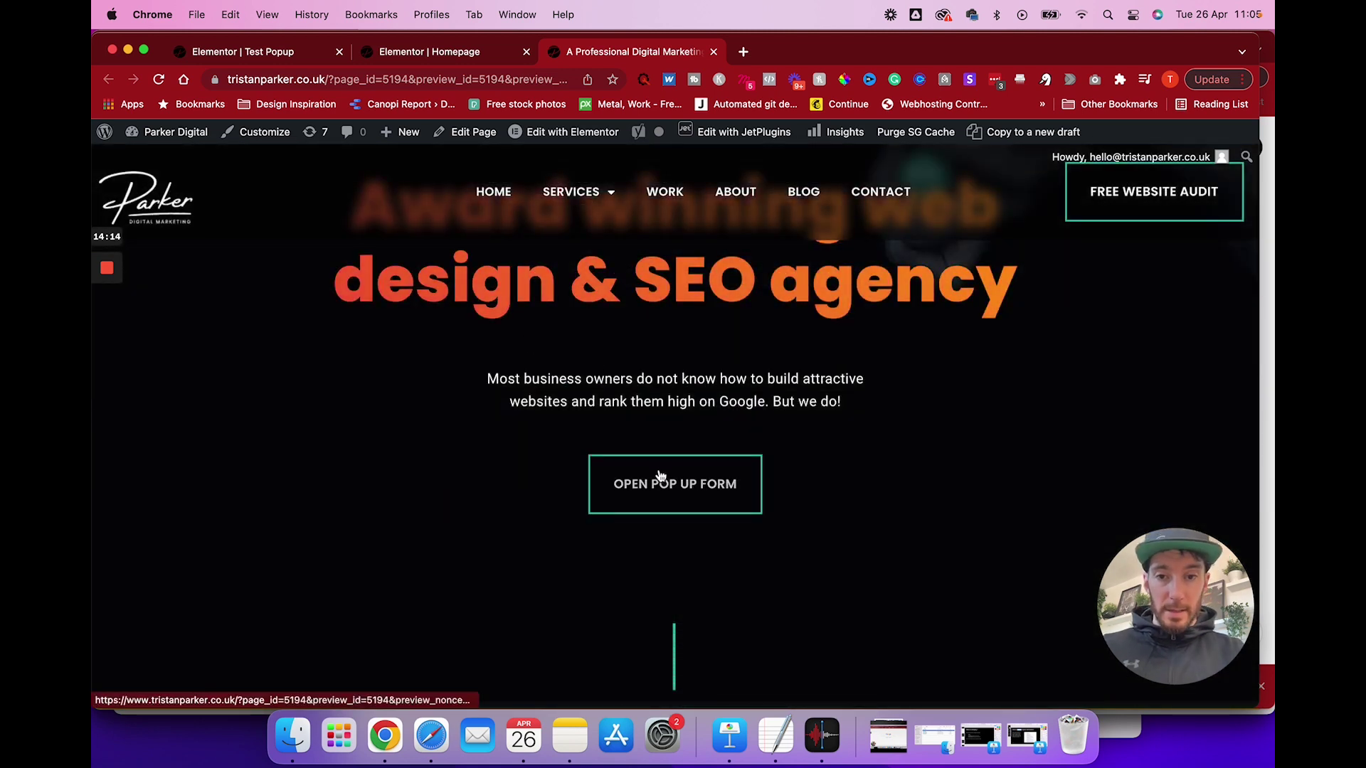
left_click(659, 481)
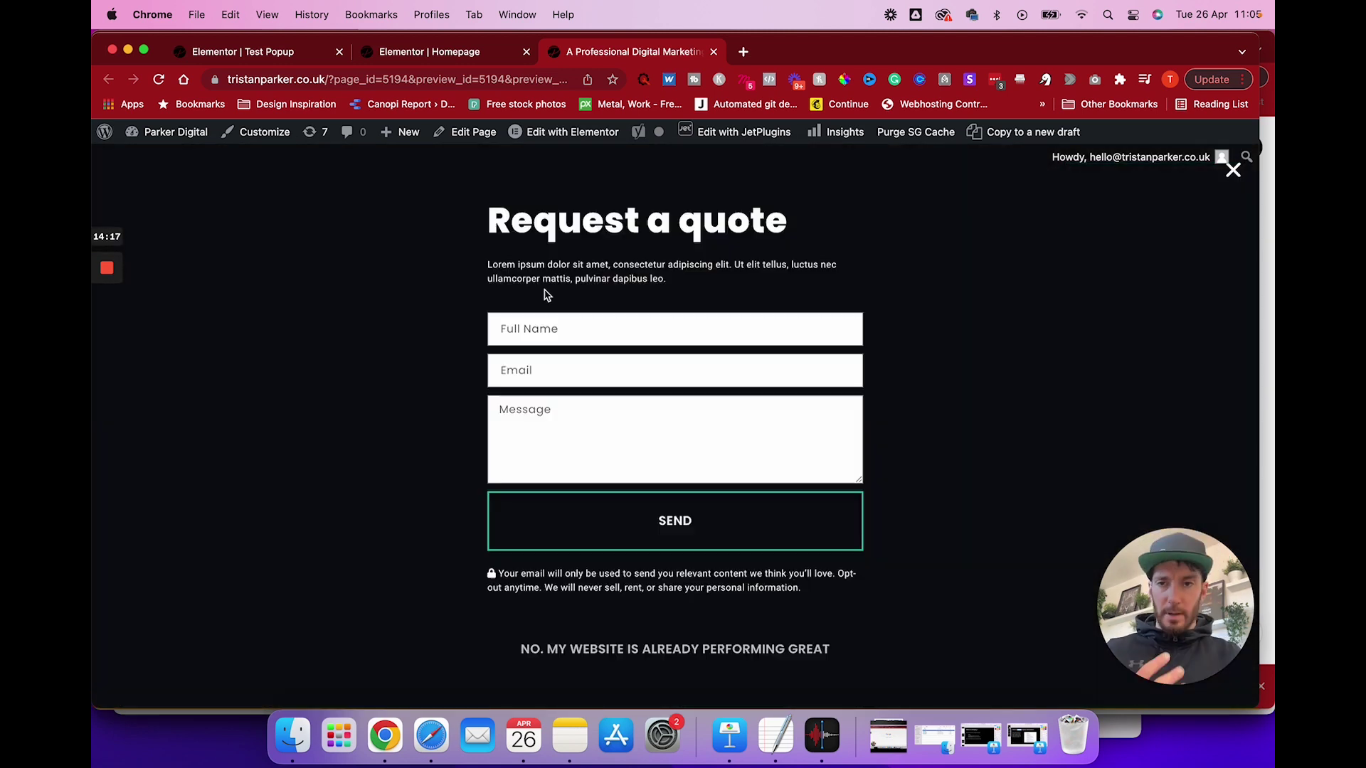
- Give the popup's content section a Fade In Up entrance animation, then return to Popup Settings
left_click(292, 56)
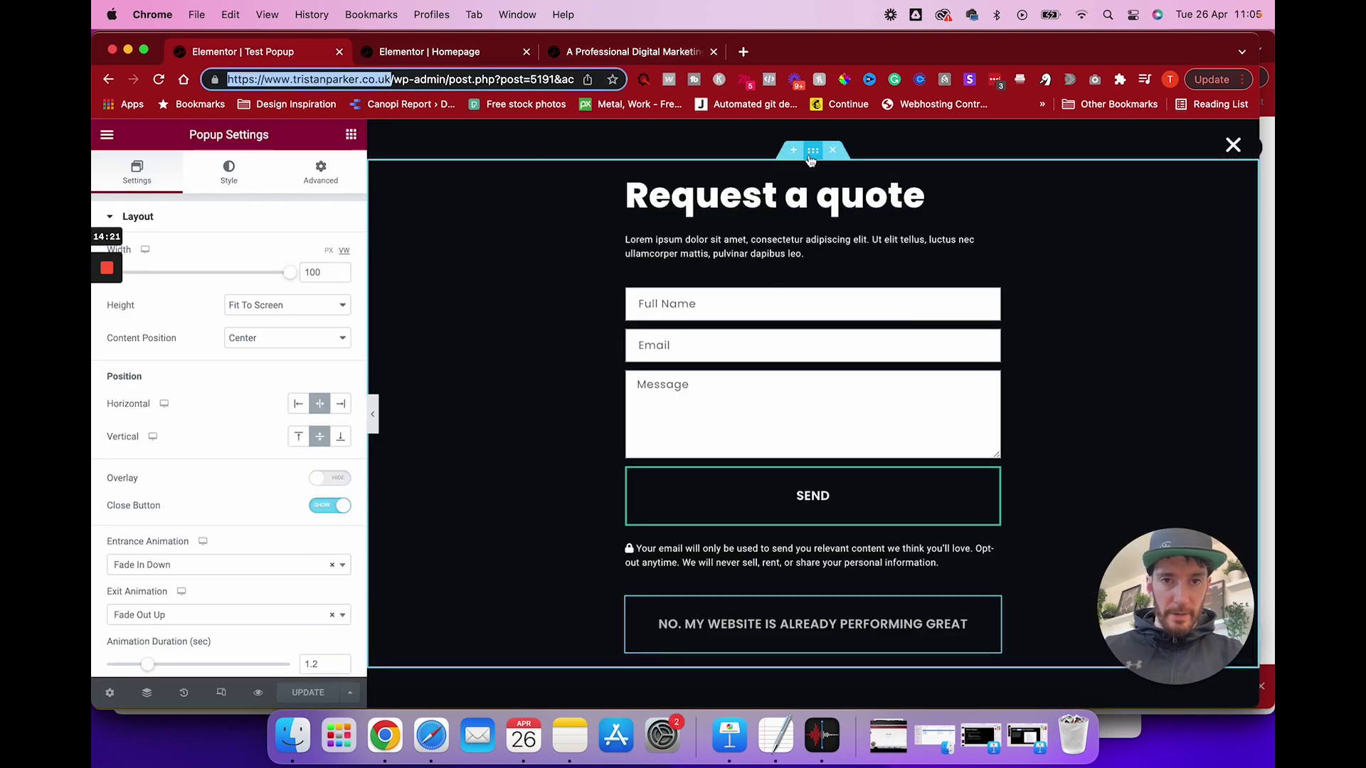
left_click(813, 152)
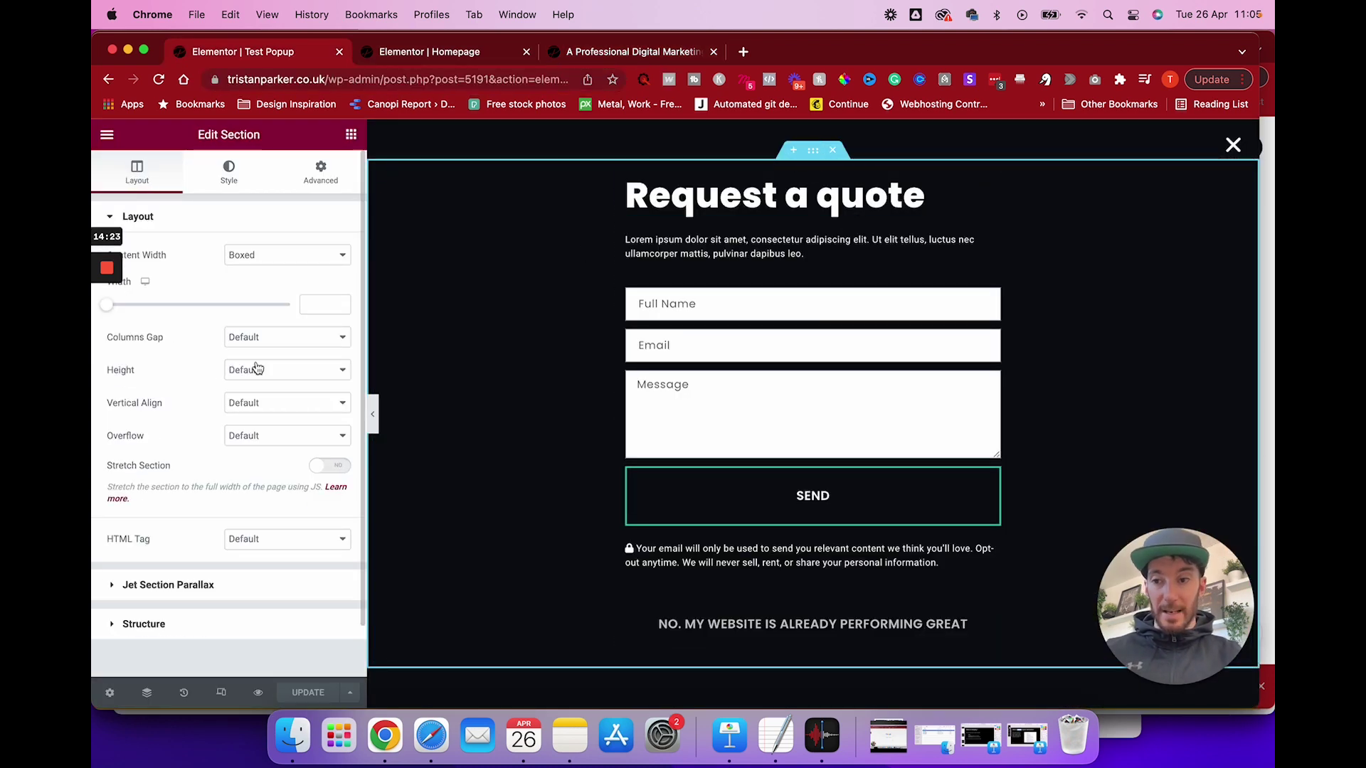
left_click(321, 173)
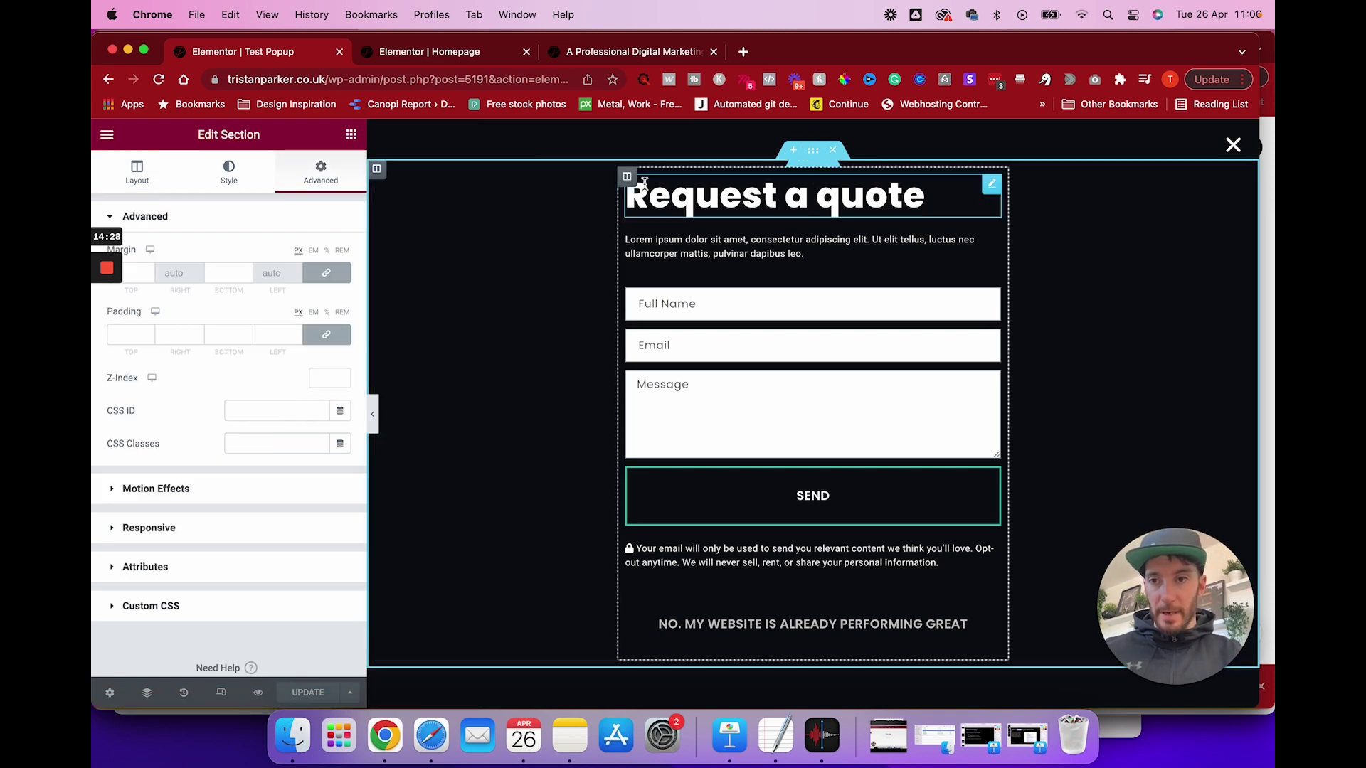
left_click(182, 489)
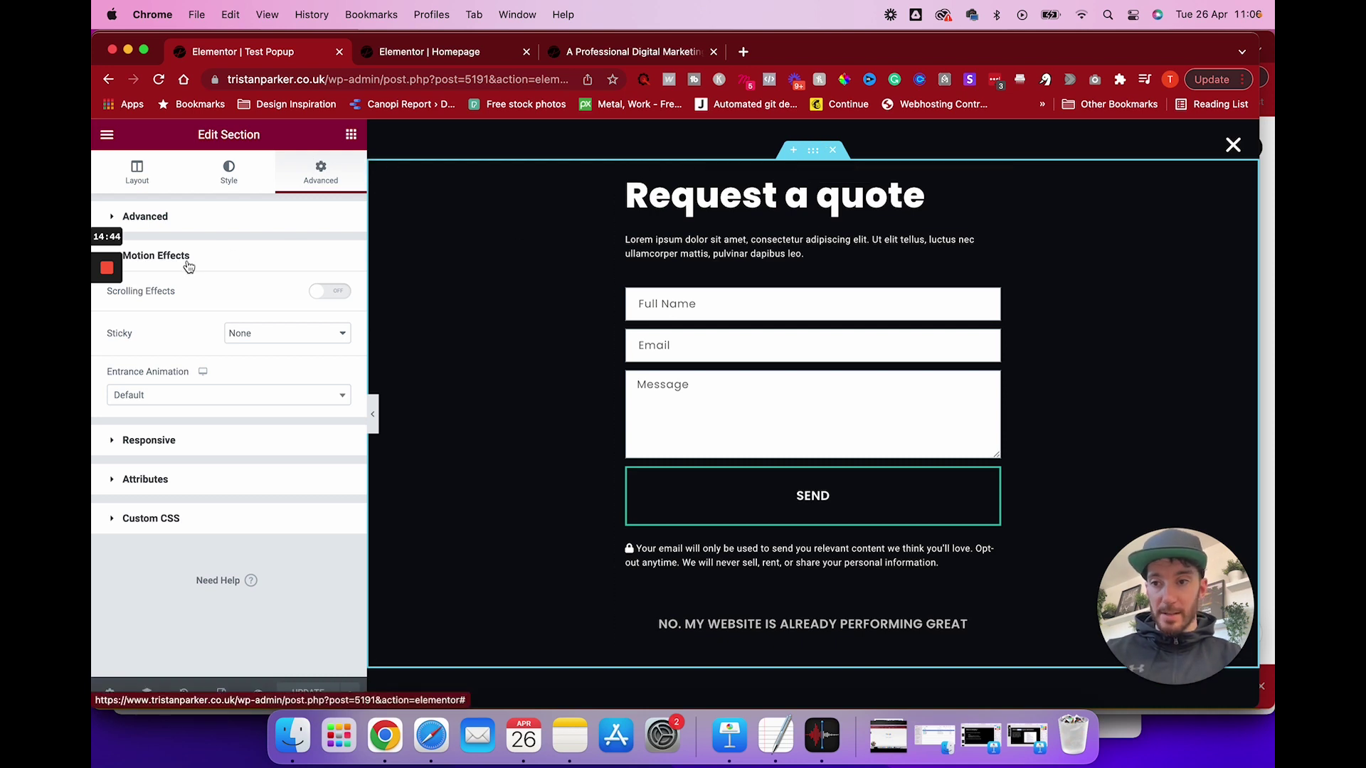
left_click(214, 396)
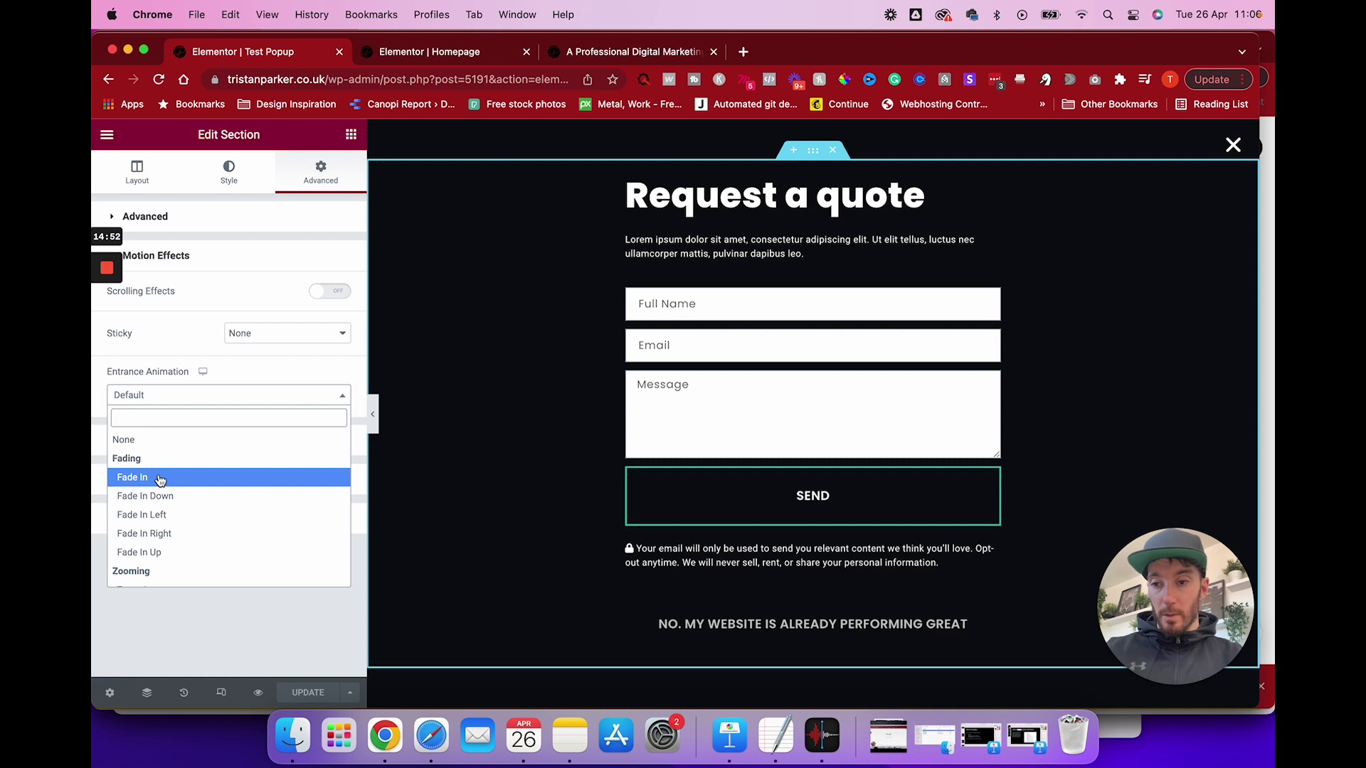
left_click(186, 552)
left_click(331, 459)
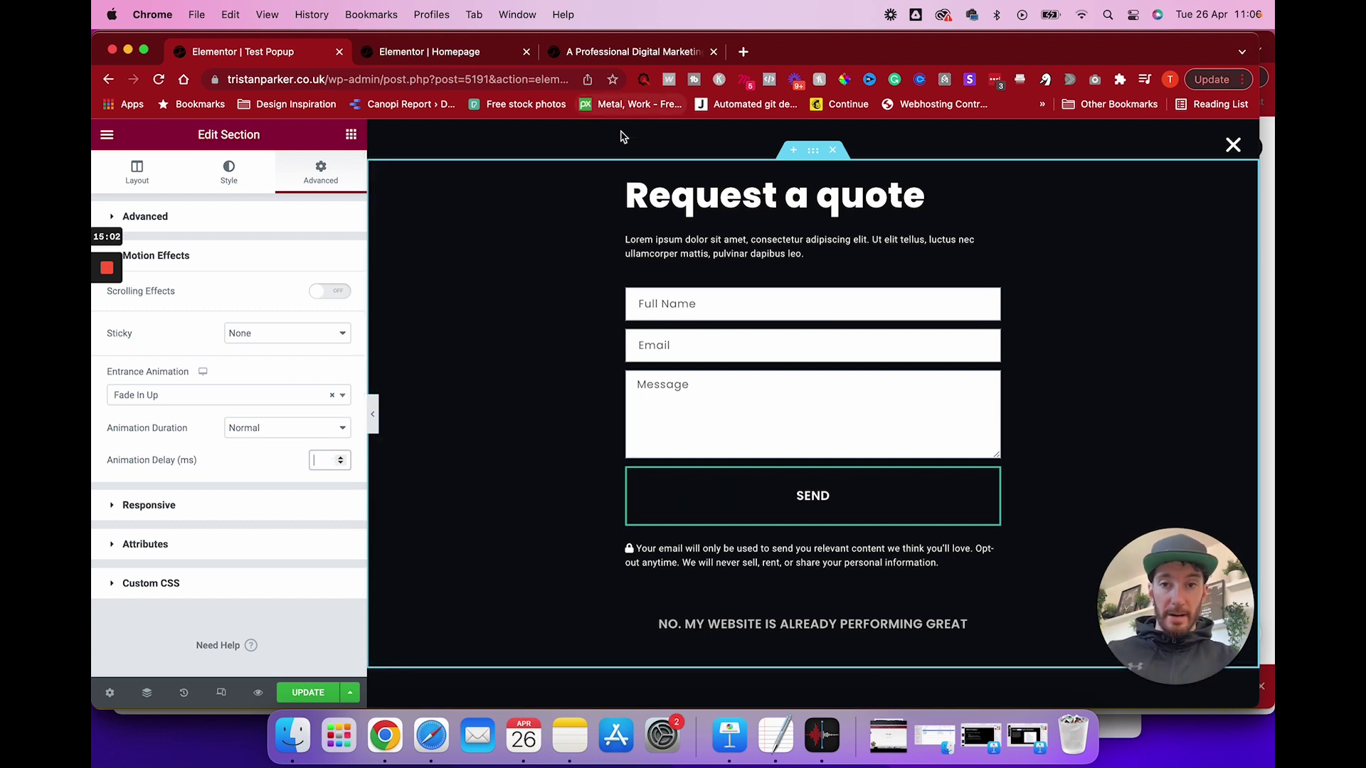
left_click(110, 691)
scroll(306, 569, "down", 2)
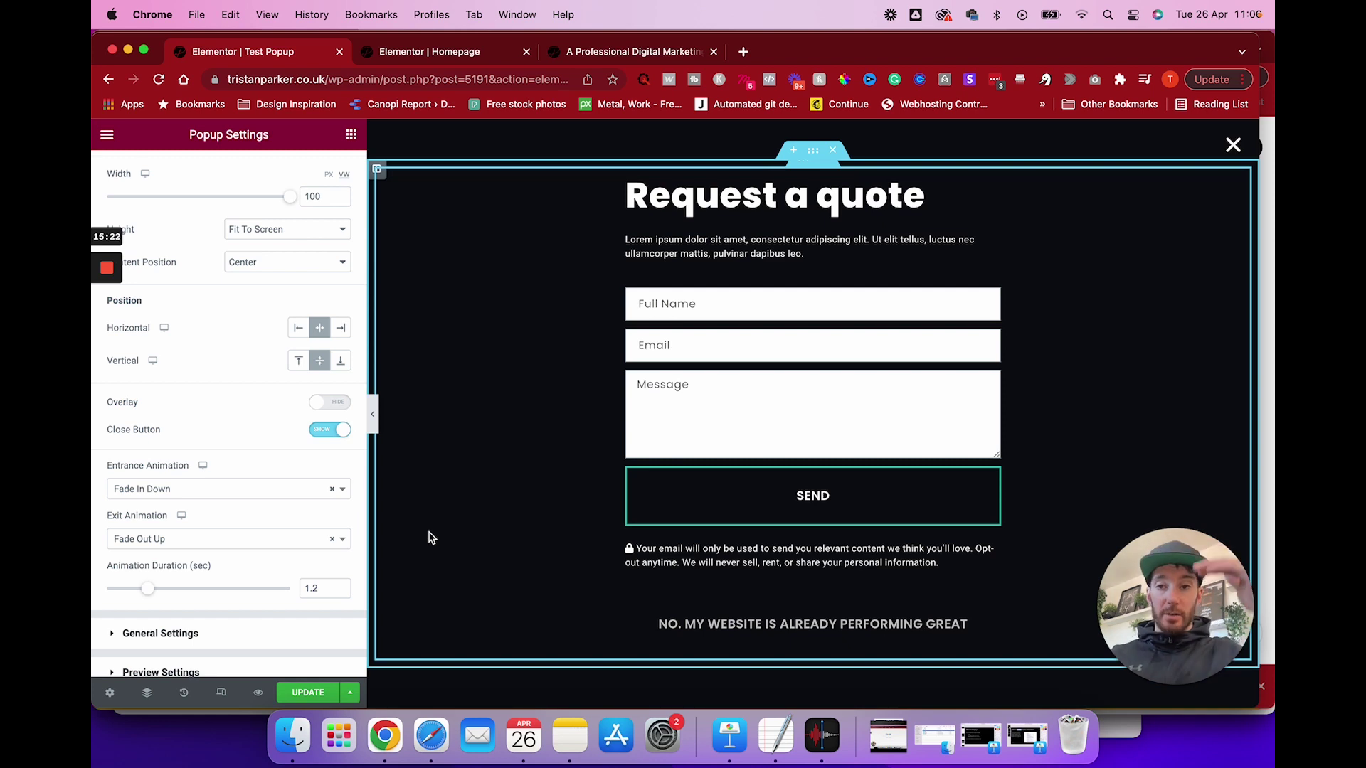
- Give the content section a slow entrance animation with a 1000 ms delay, then save the popup
left_click(812, 150)
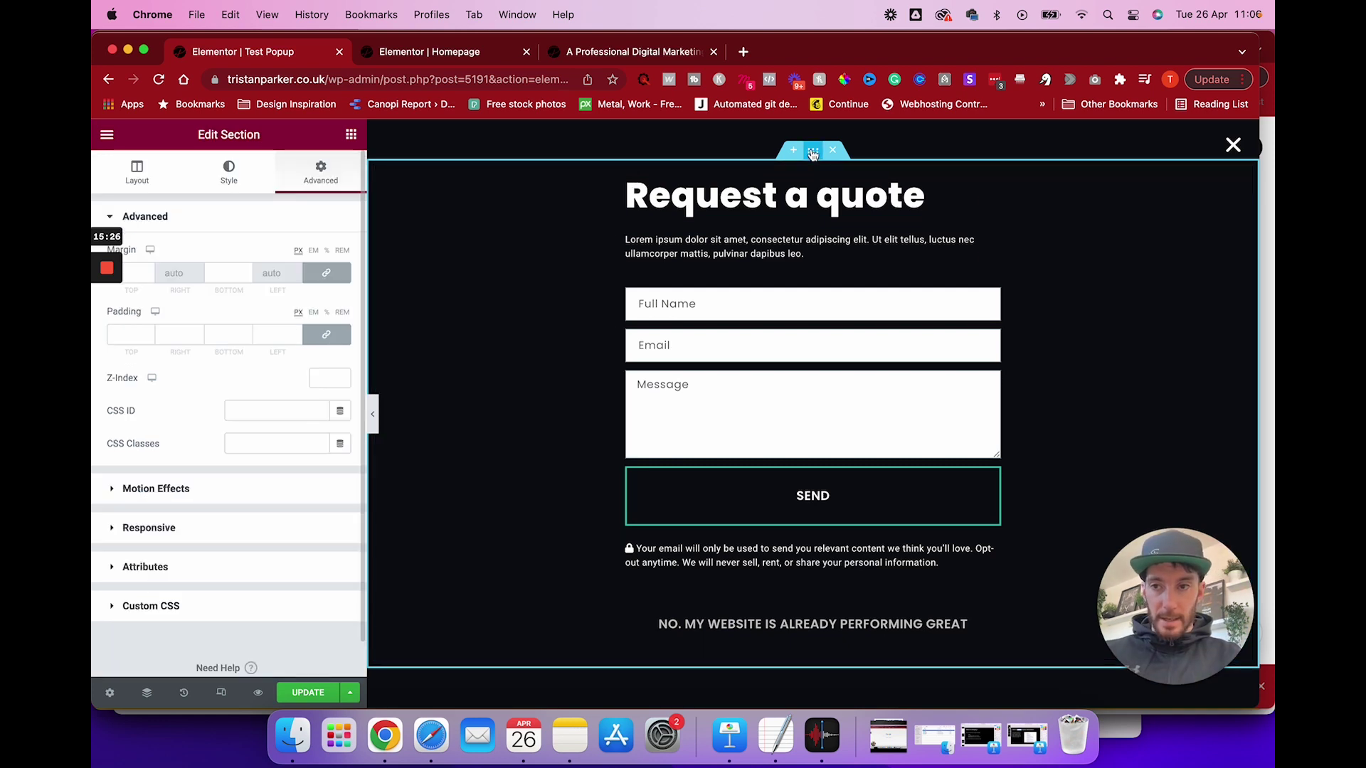
left_click(181, 491)
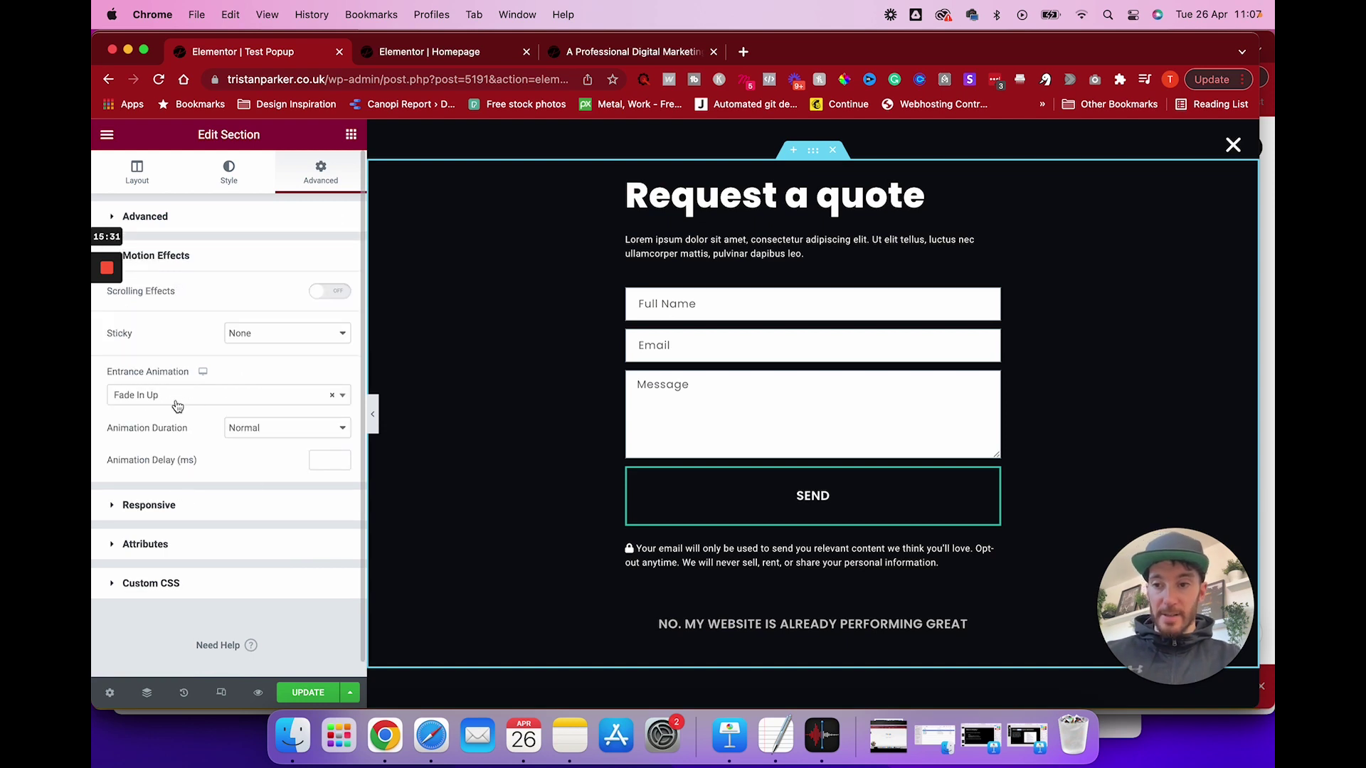
left_click(226, 429)
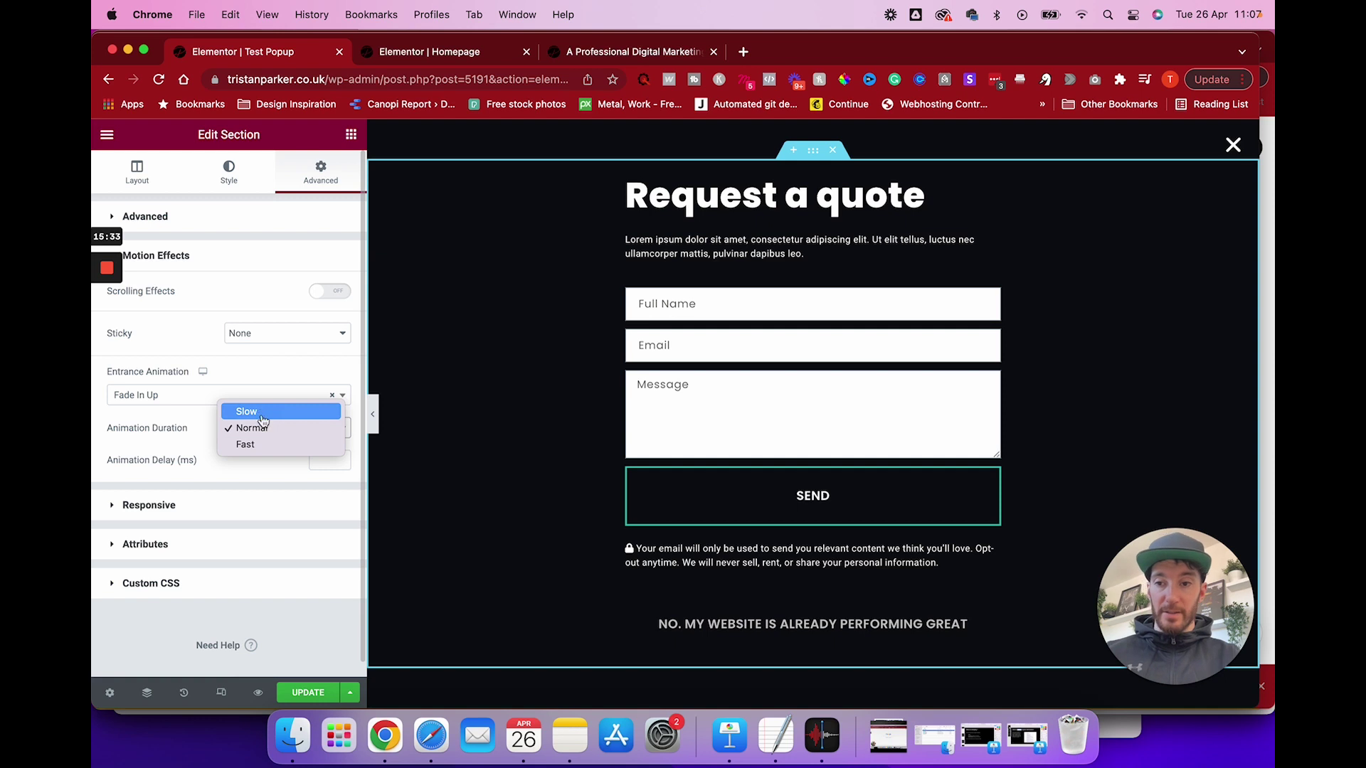
left_click(264, 417)
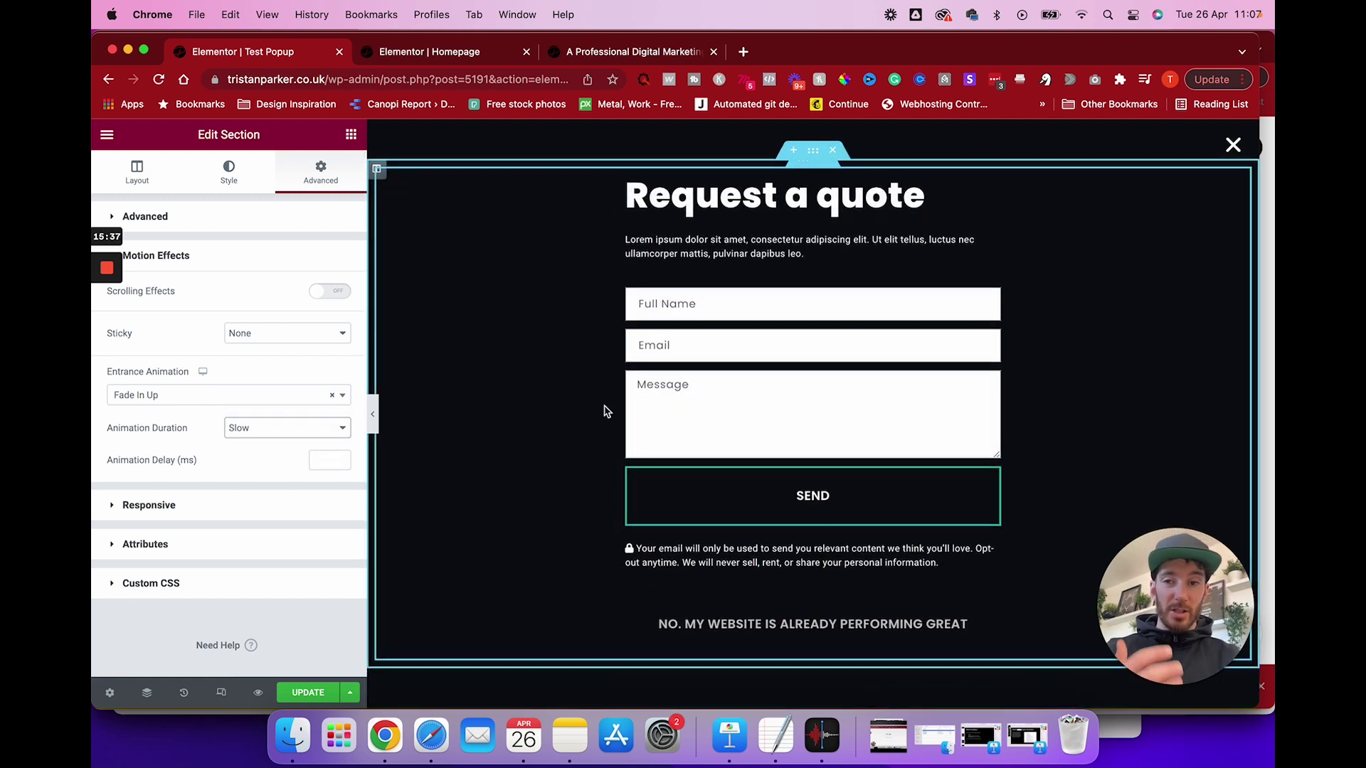
left_click(321, 459)
type("1000")
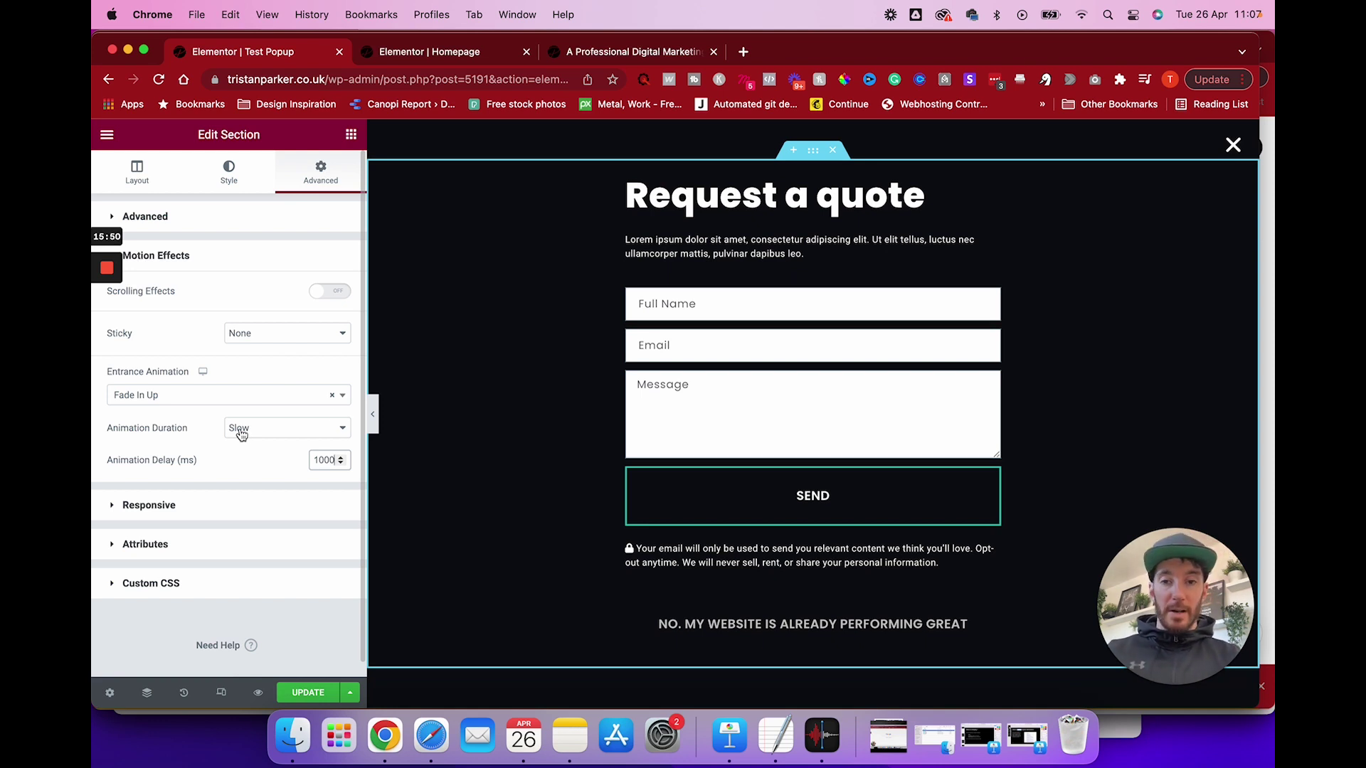
left_click(323, 694)
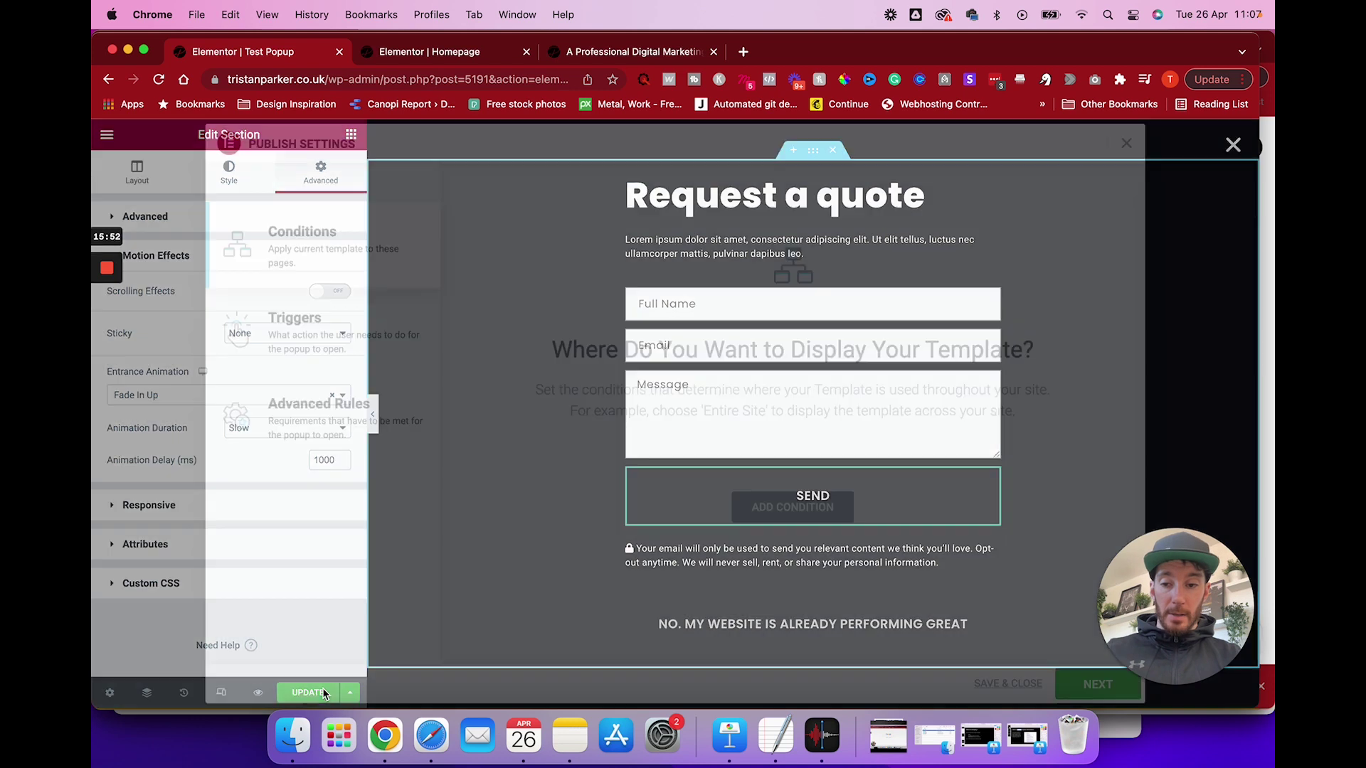
left_click(1007, 684)
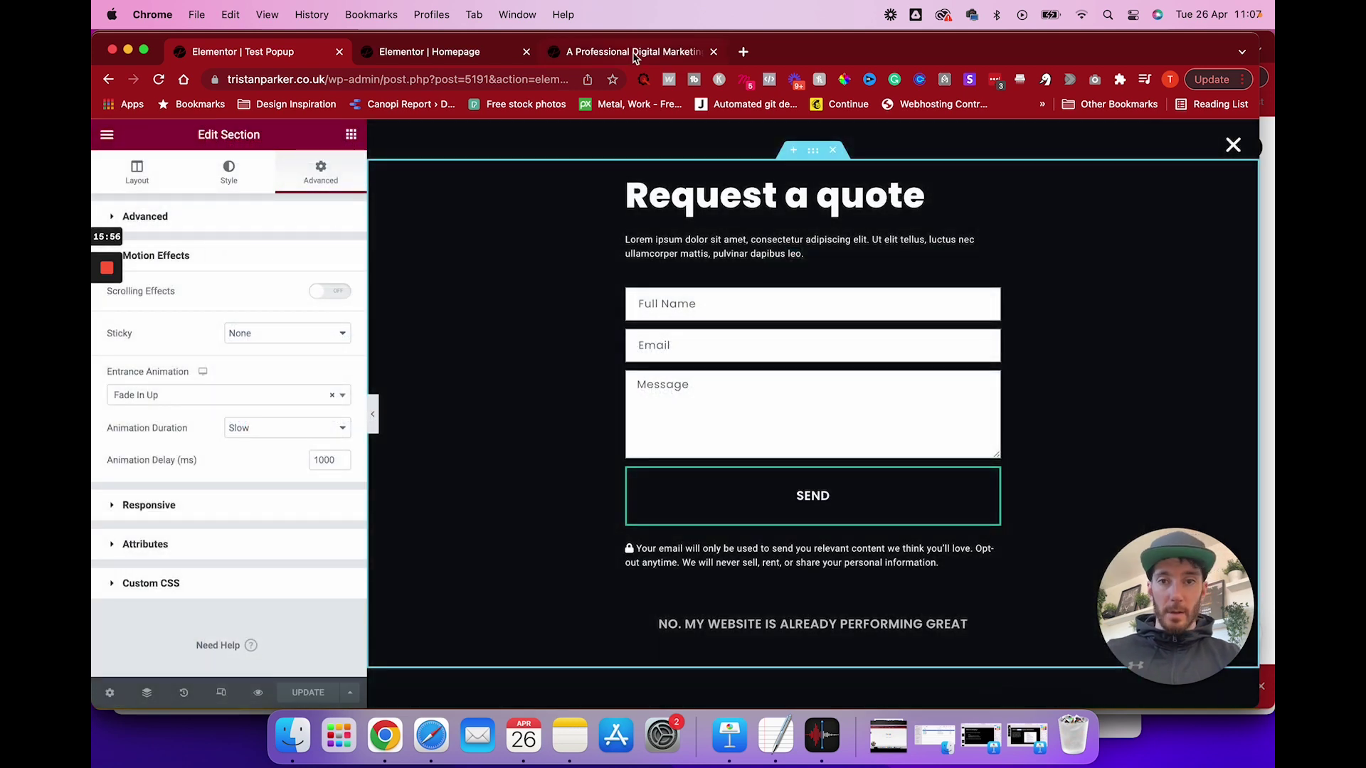
- Test the quote popup's slower fade-in from the refreshed homepage preview, then scroll to About us
left_click(635, 53)
left_click(1232, 170)
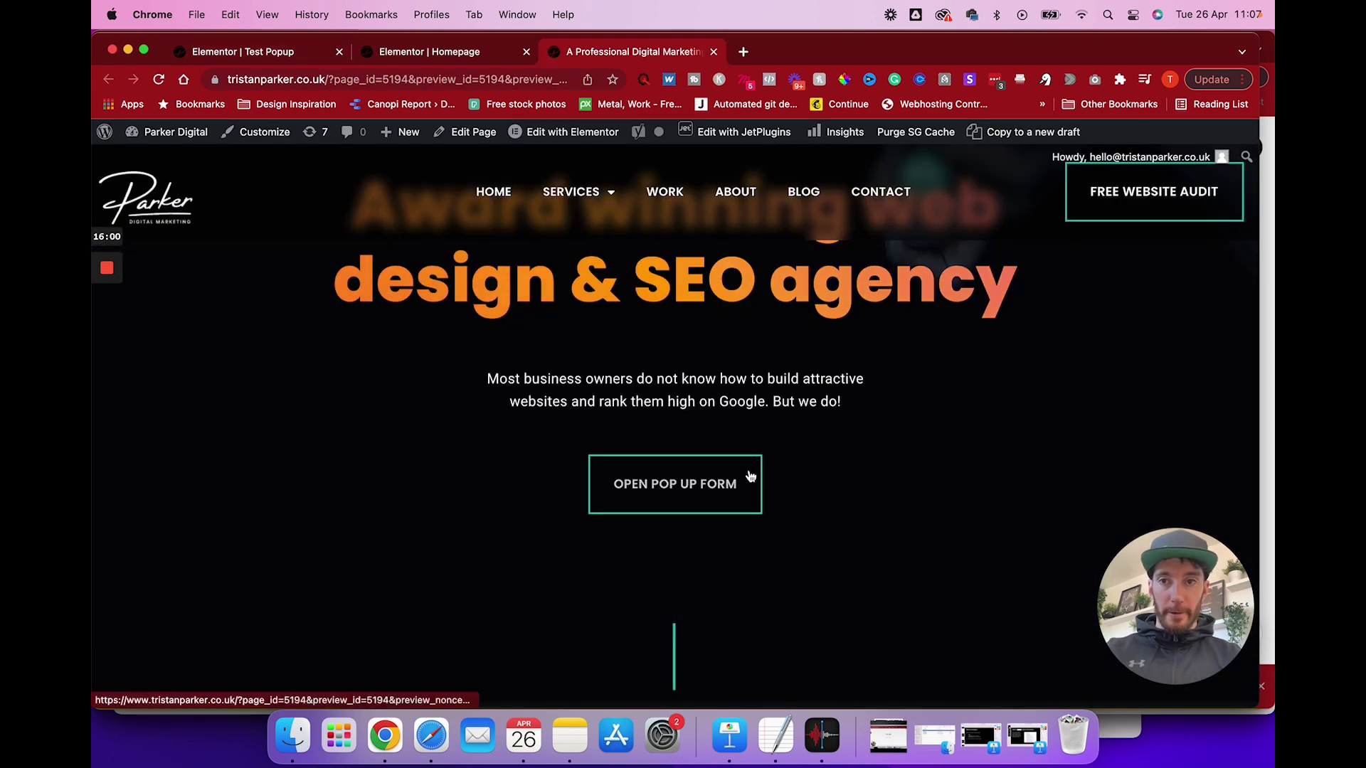
left_click(750, 477)
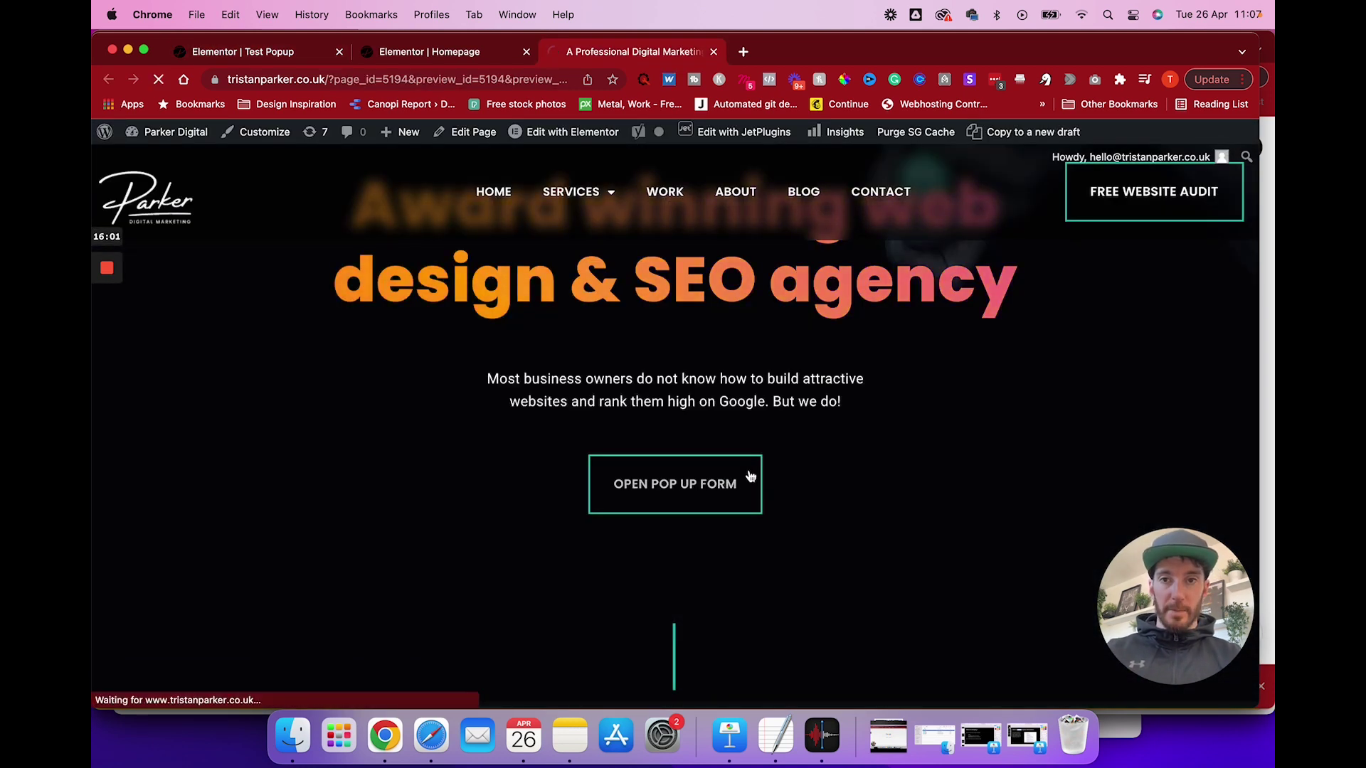
left_click(669, 490)
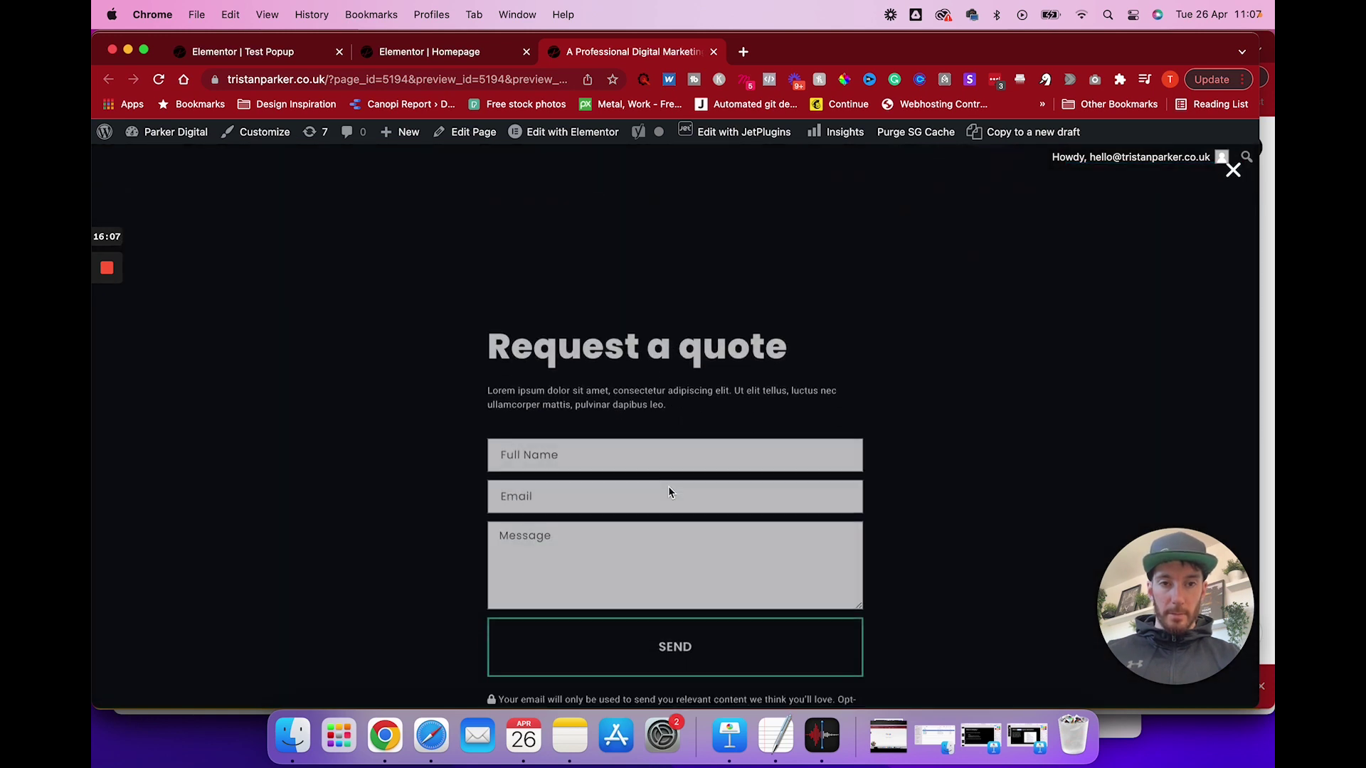
left_click(1231, 176)
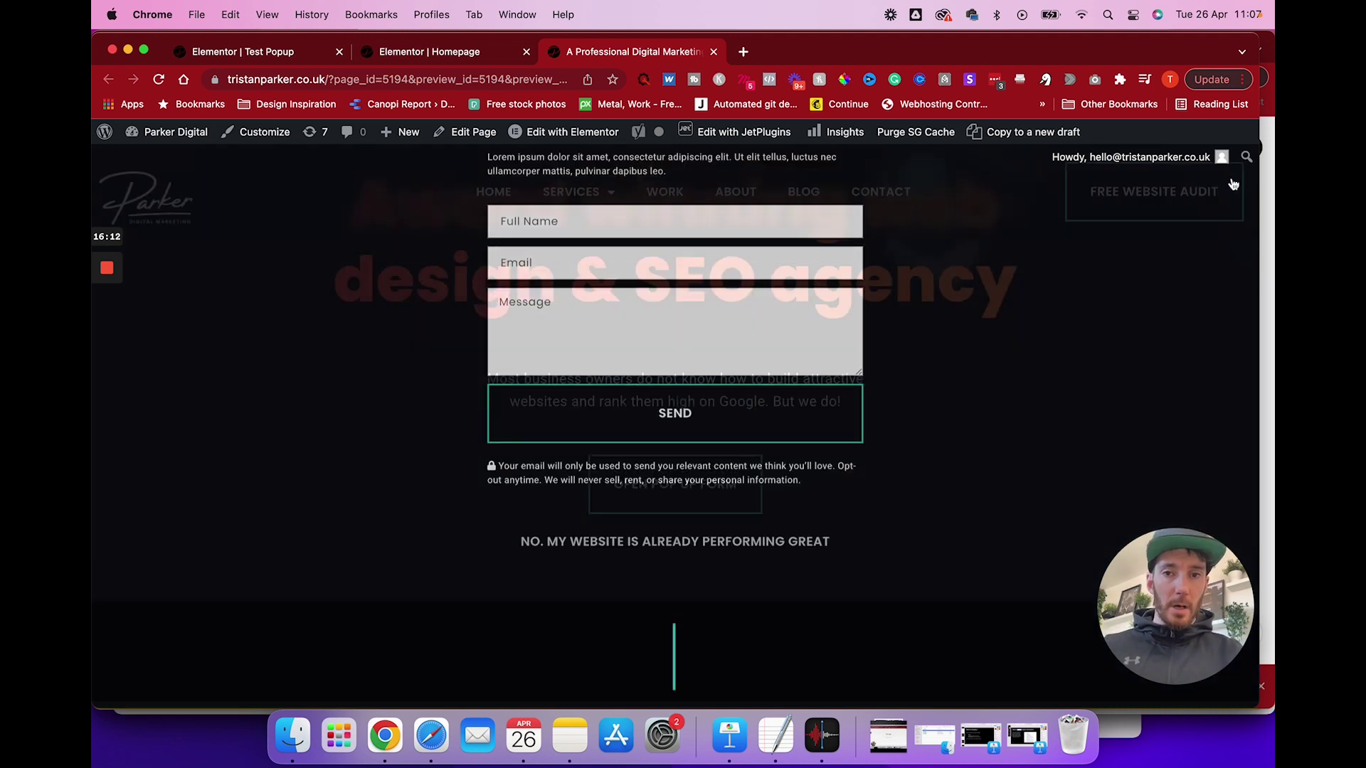
scroll(844, 321, "down", 15)
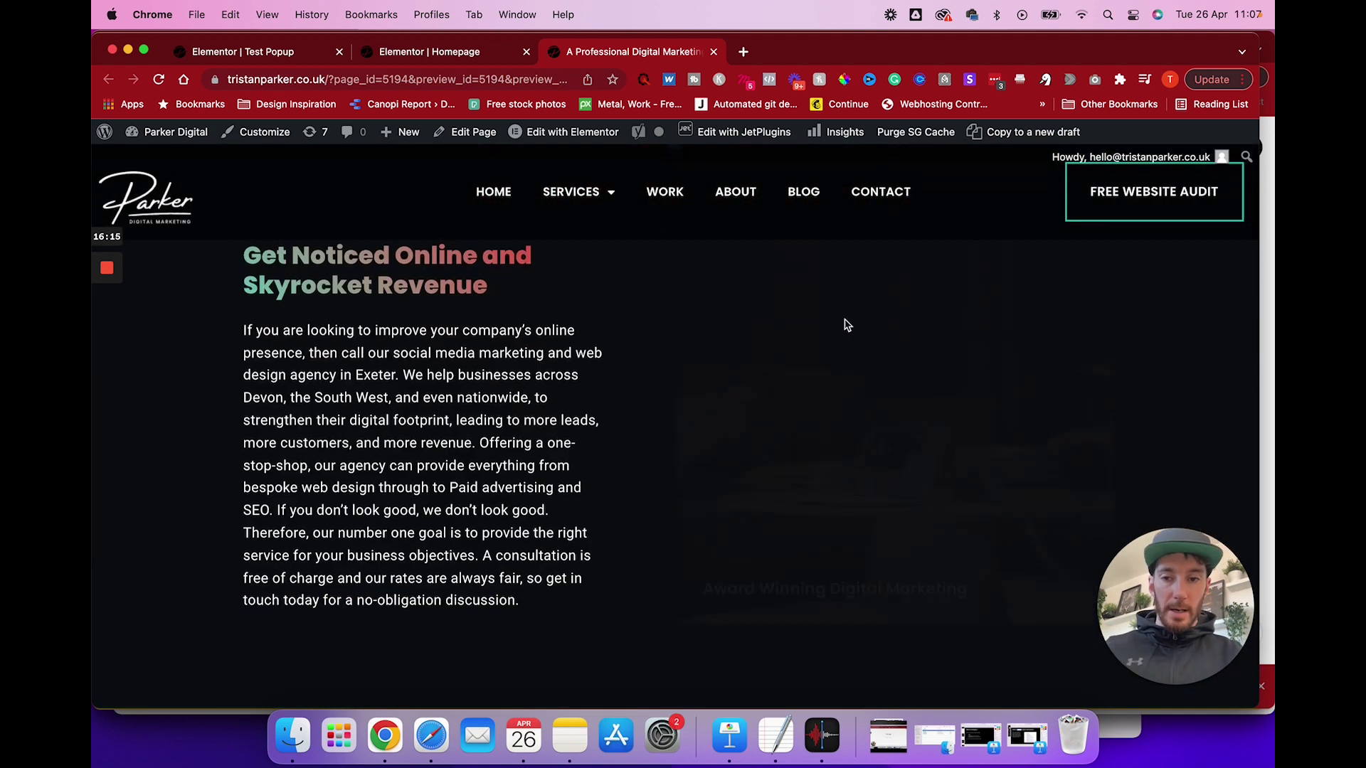
scroll(844, 325, "down", 5)
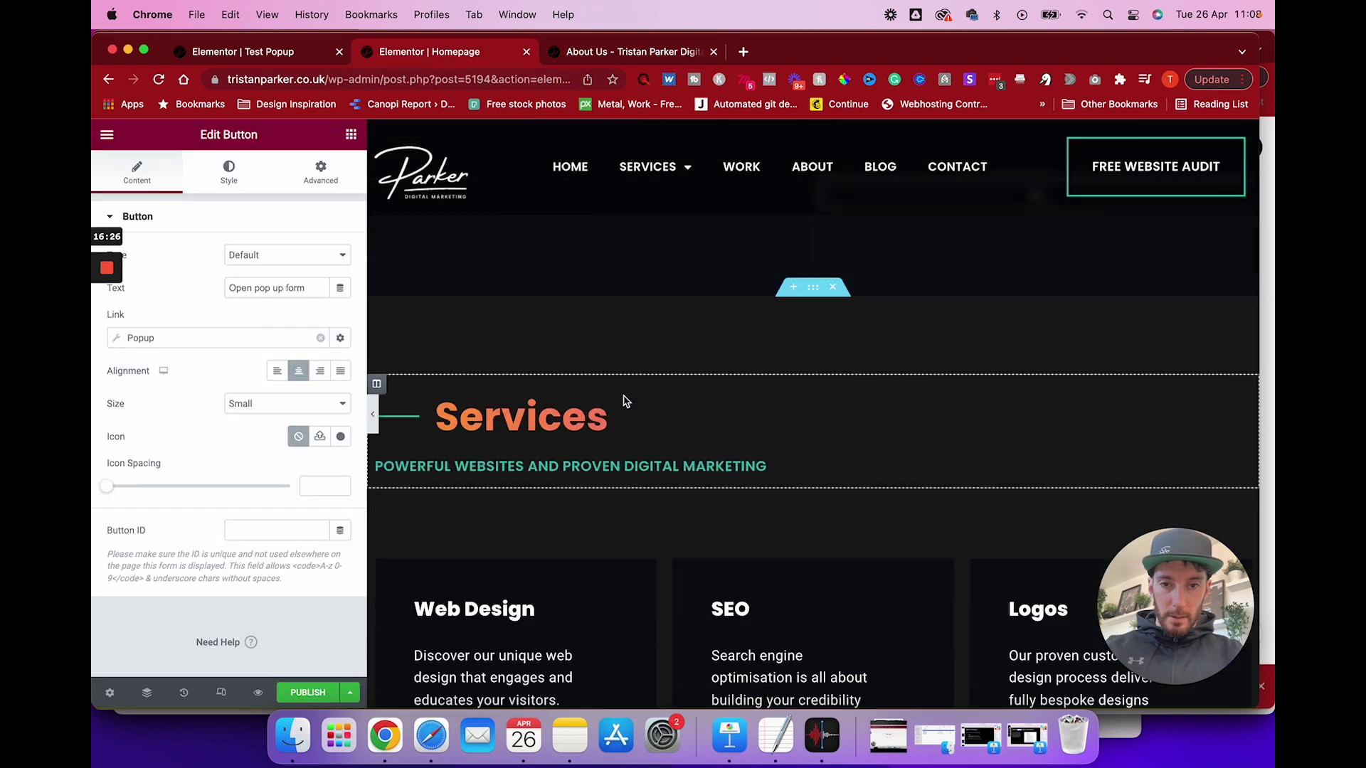
scroll(625, 401, "down", 10)
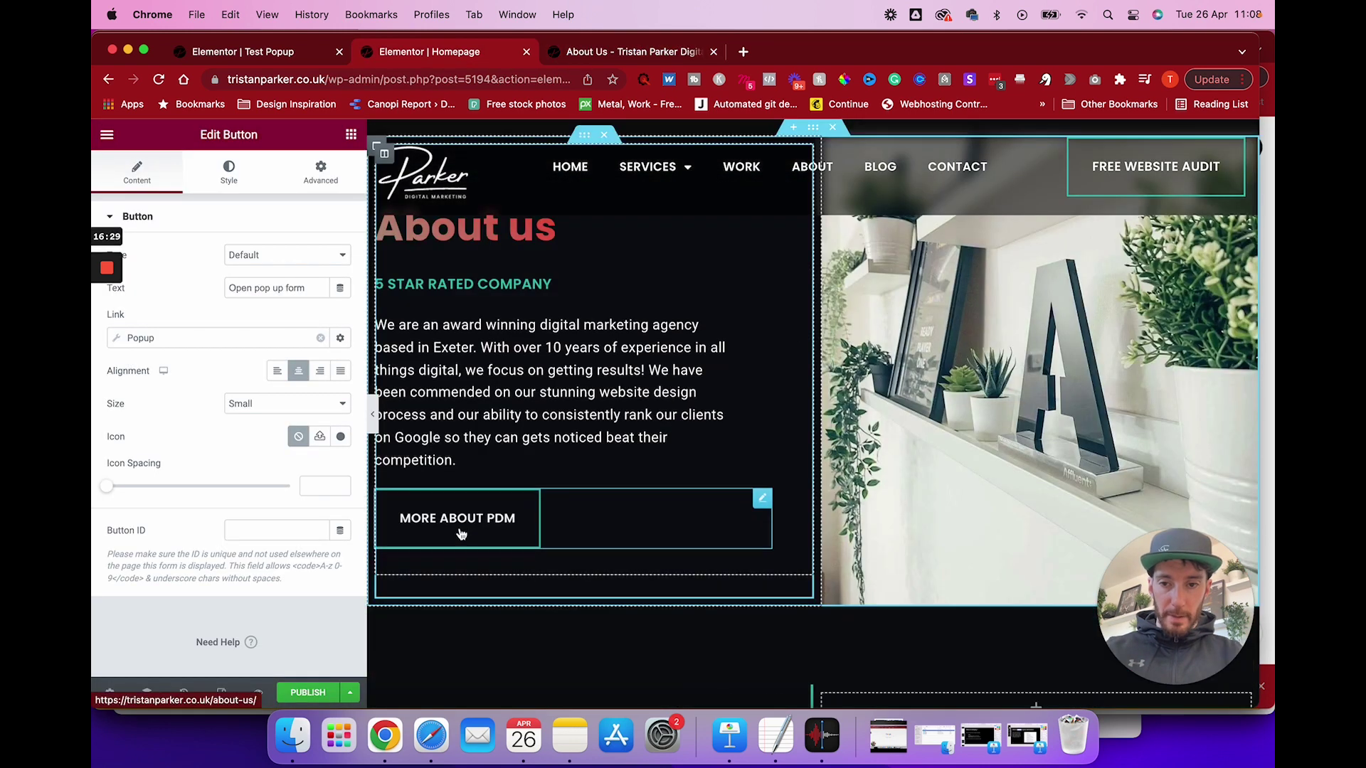
- Link the MORE ABOUT PDM button to Open Popup with Test Popup via the Popup dynamic tag
left_click(340, 338)
scroll(198, 514, "down", 3)
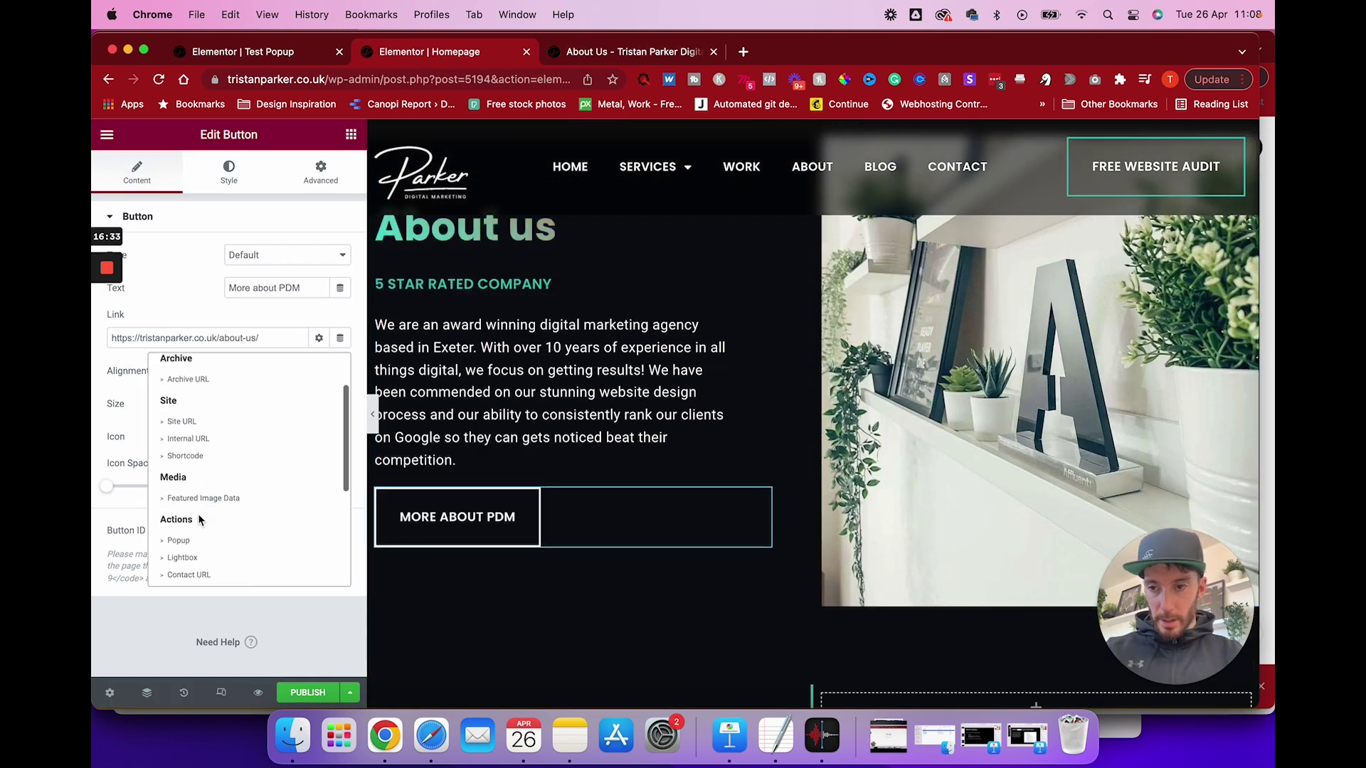
left_click(207, 539)
left_click(238, 332)
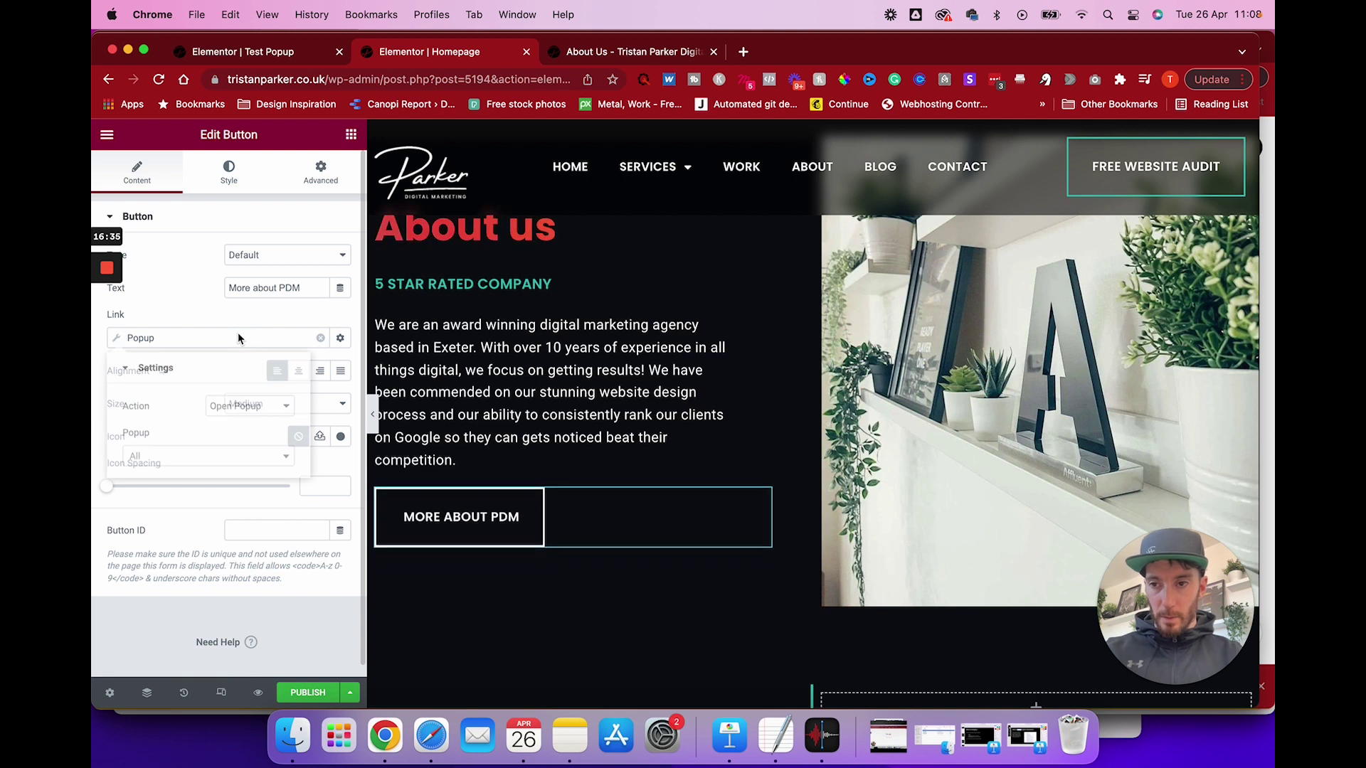
left_click(169, 456)
type("te")
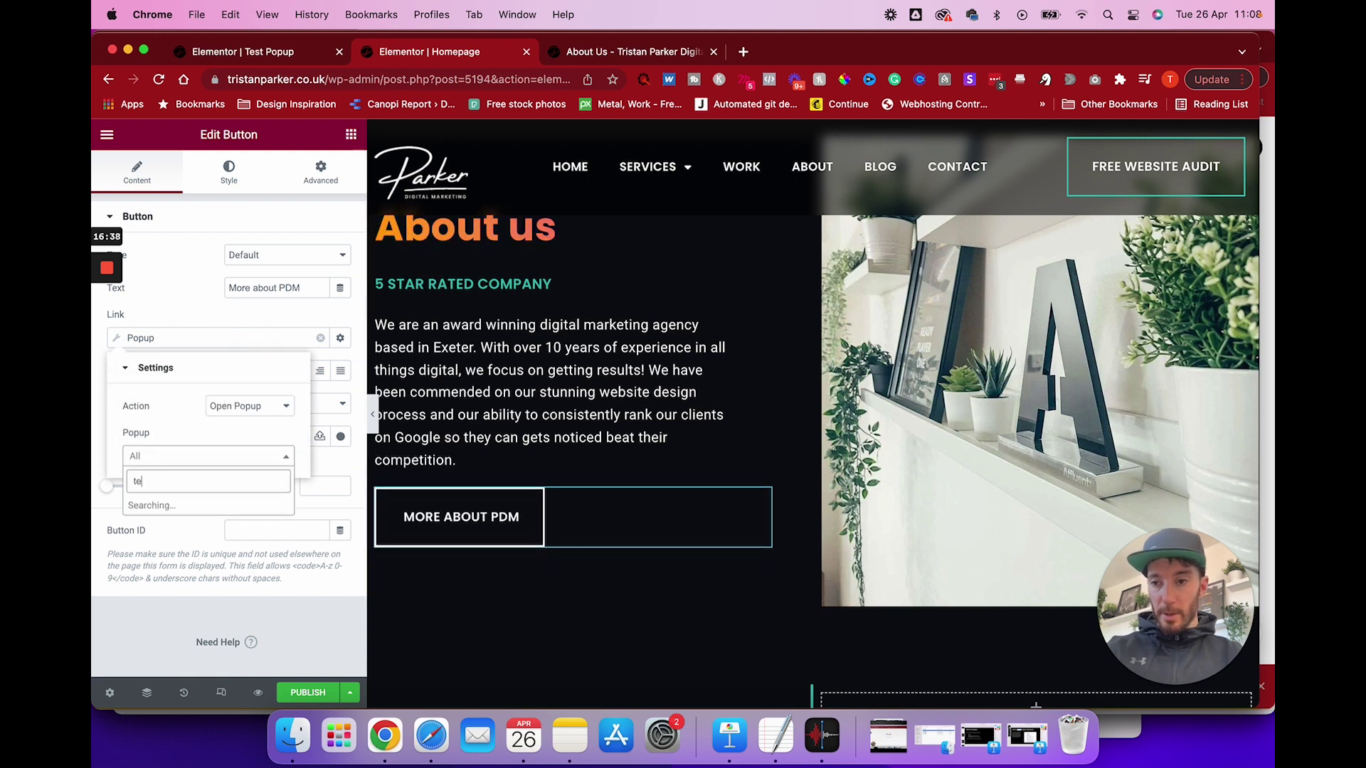
type("st")
left_click(165, 503)
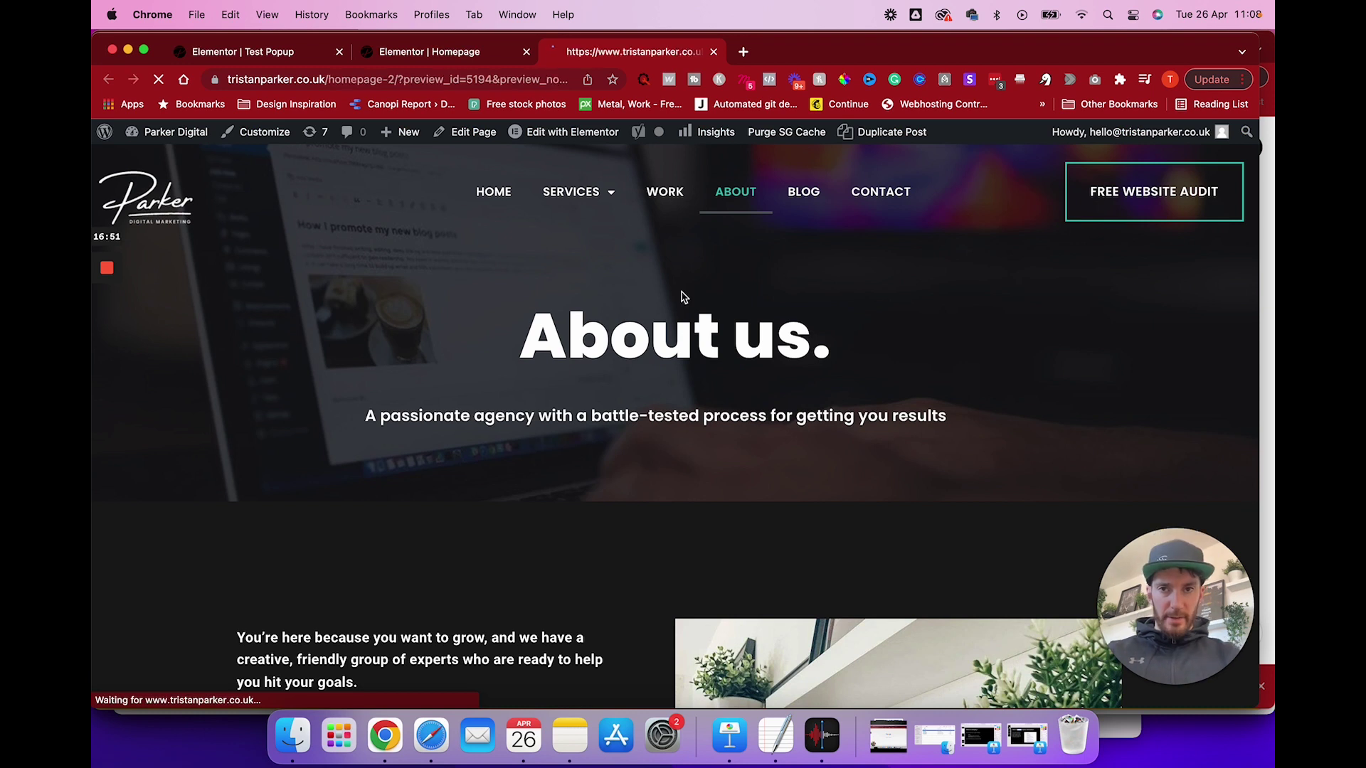
- On the preview, open the Request a quote popup from the hero button and from MORE ABOUT PDM
scroll(676, 601, "down", 2)
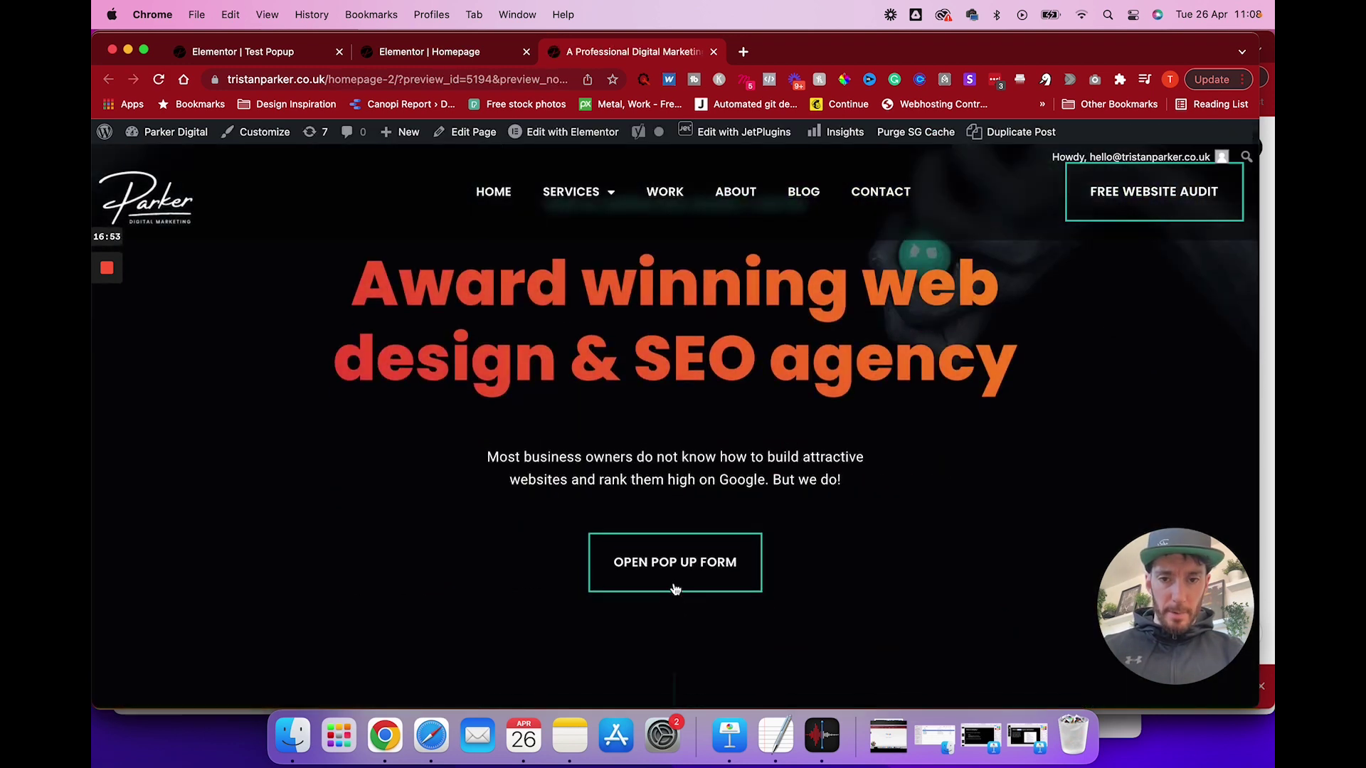
left_click(658, 564)
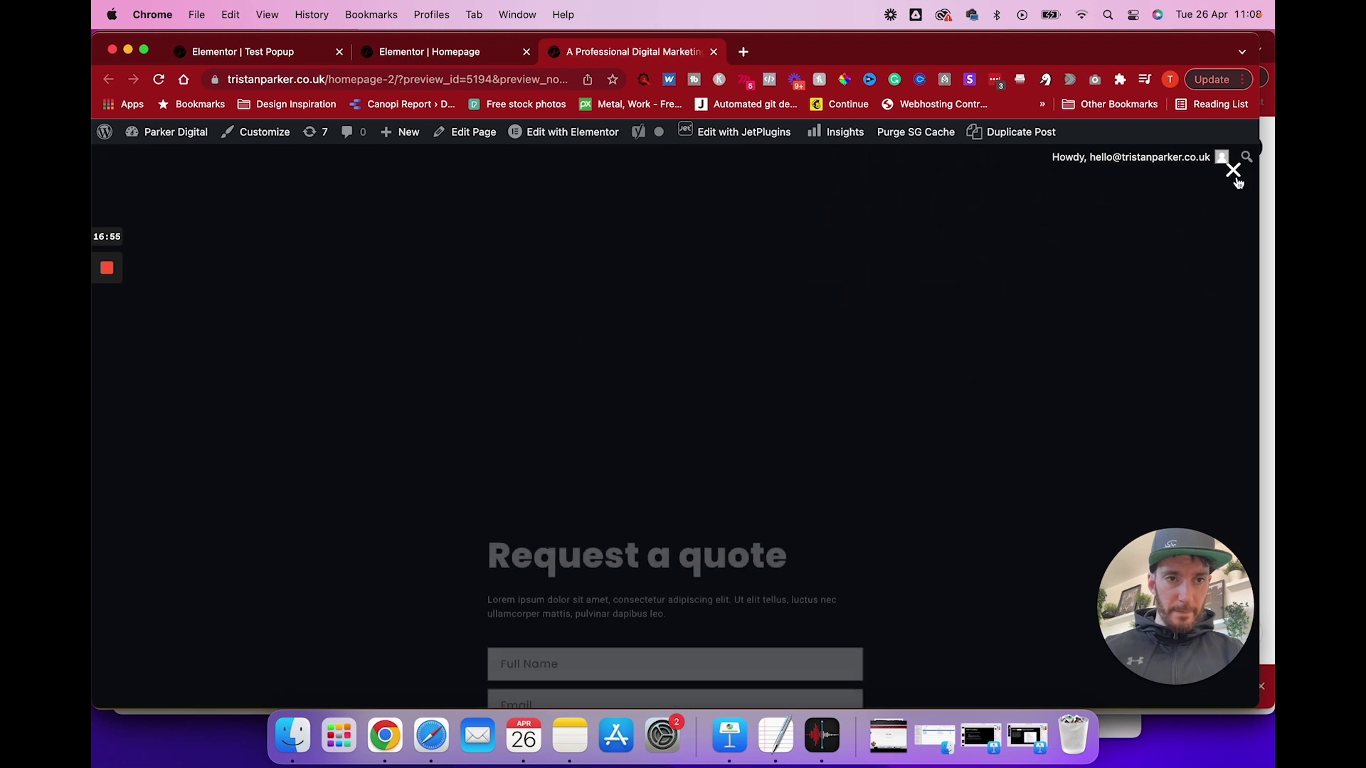
left_click(1233, 171)
scroll(756, 445, "down", 10)
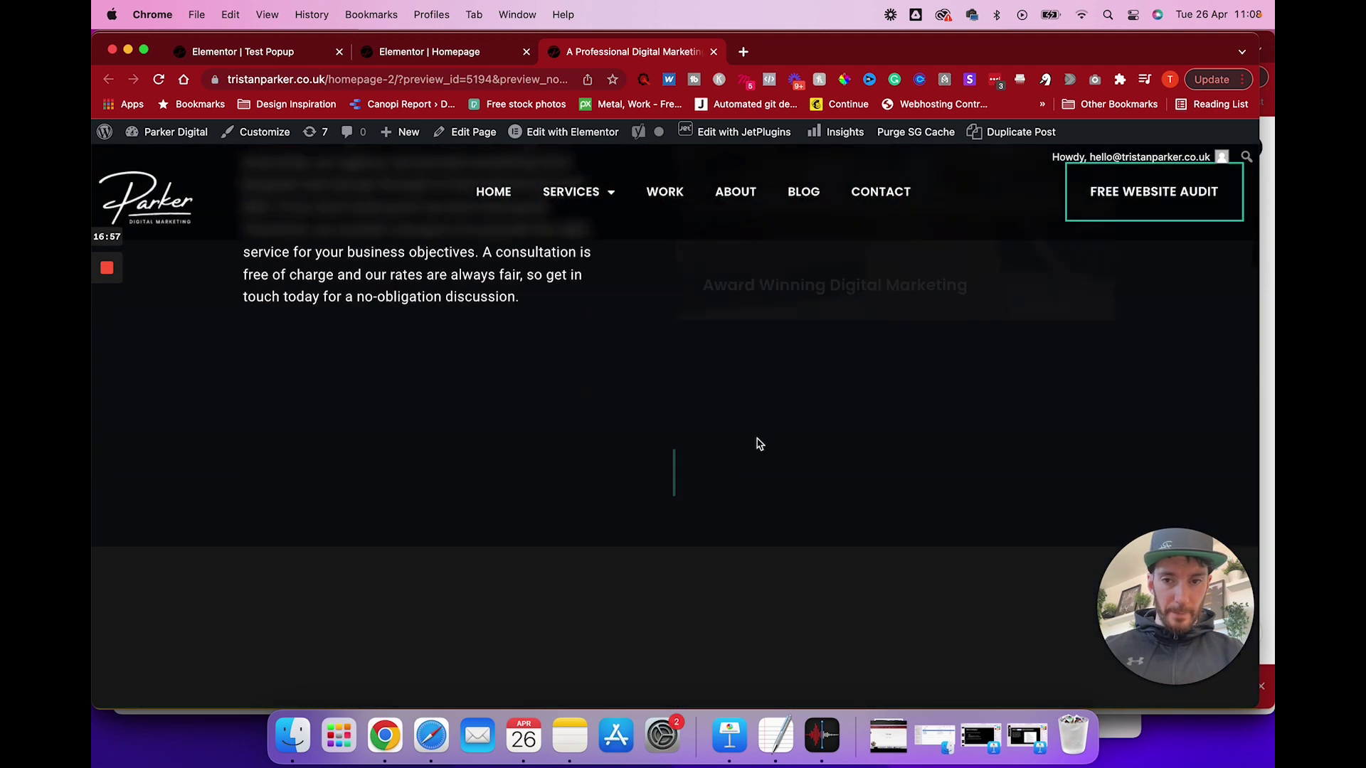
scroll(756, 444, "down", 10)
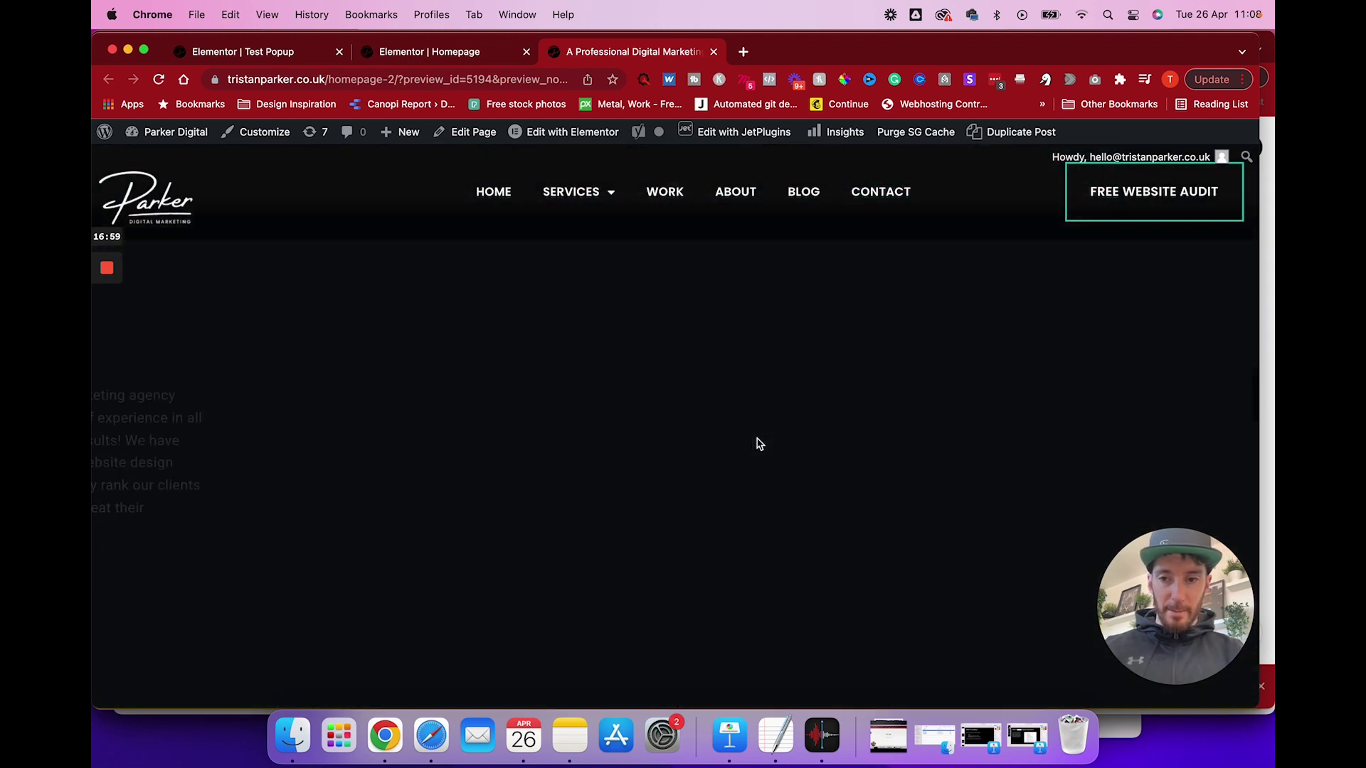
left_click(320, 415)
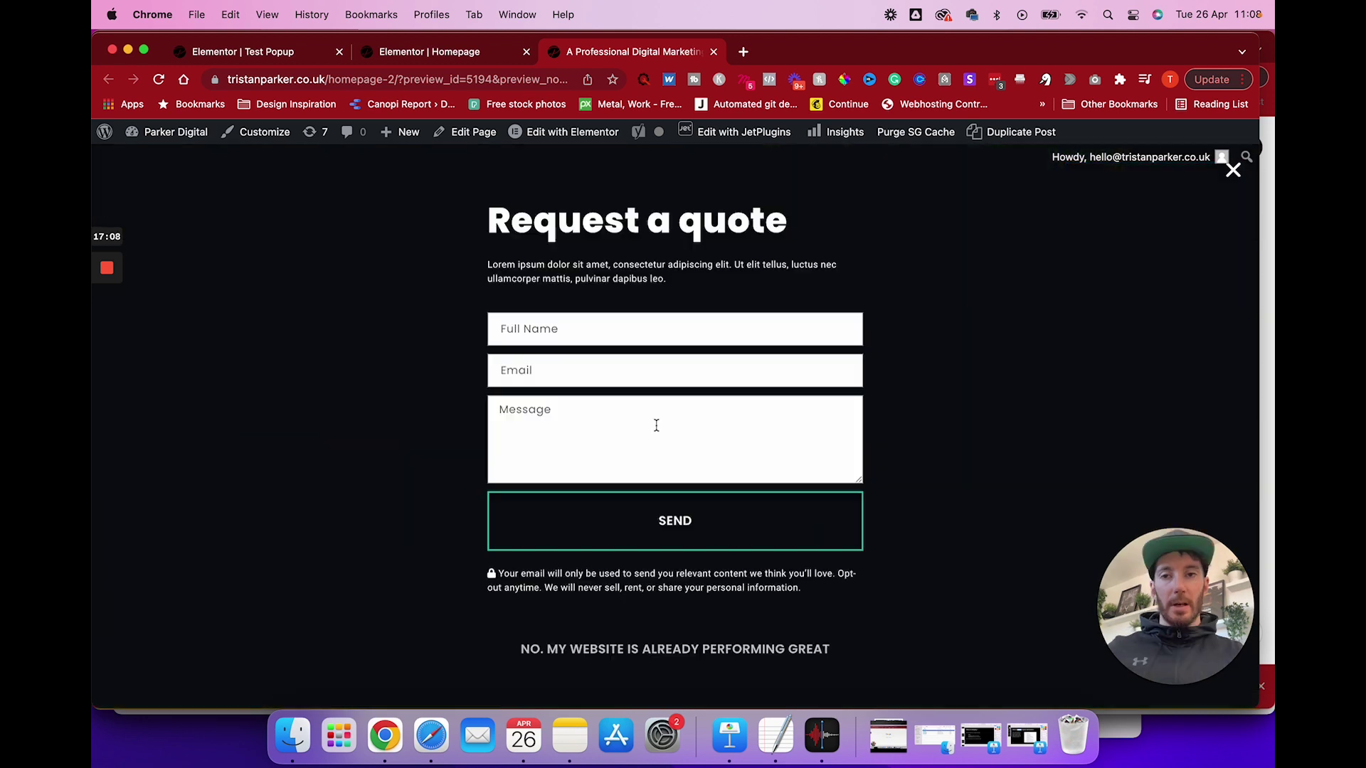